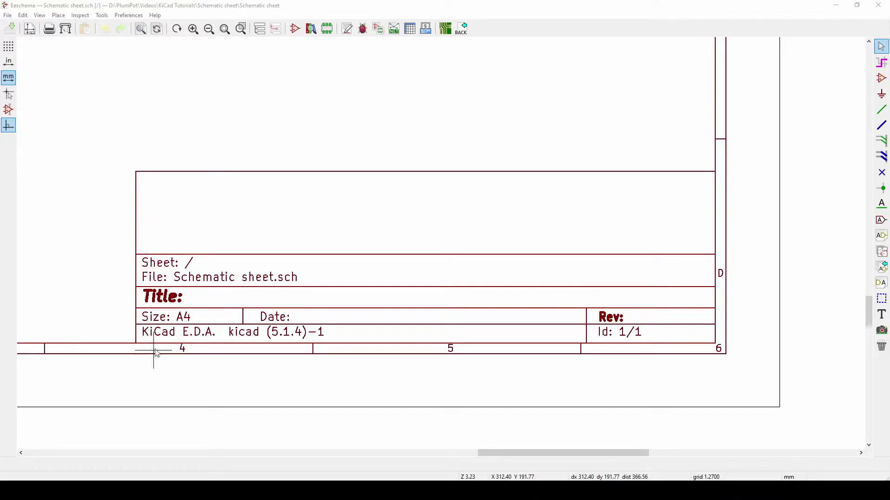
Step: In the schematic's page settings, set the company to PlumPot and enter the author's full name as Comment1
{"action": "scroll", "coordinate": [664, 199], "scroll_direction": "down", "scroll_amount": 5}
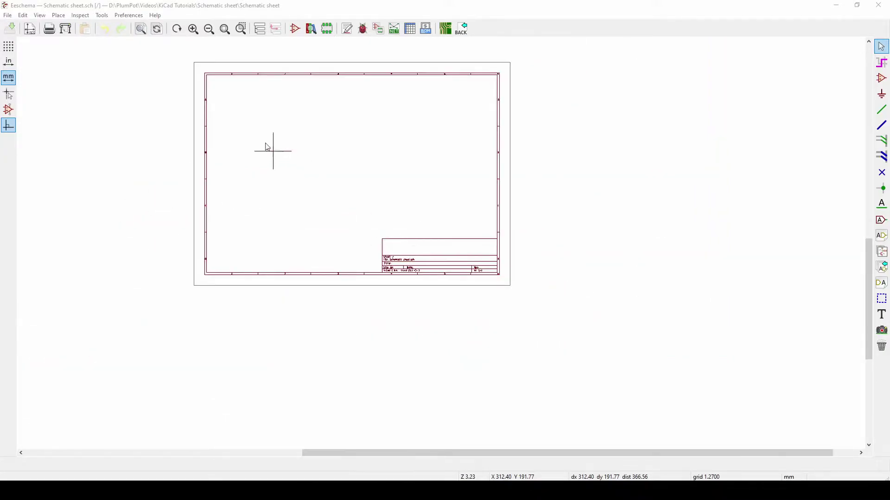
{"action": "scroll", "coordinate": [399, 264], "scroll_direction": "up", "scroll_amount": 4}
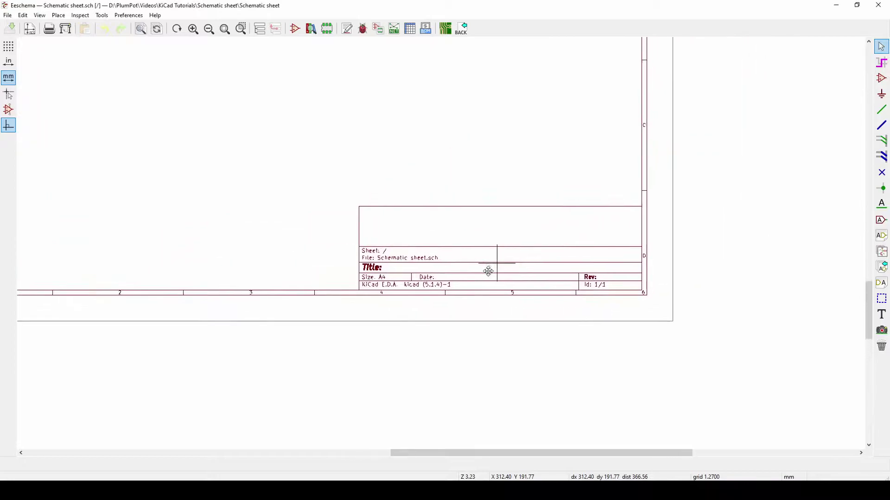
{"action": "scroll", "coordinate": [489, 271], "scroll_direction": "up", "scroll_amount": 3}
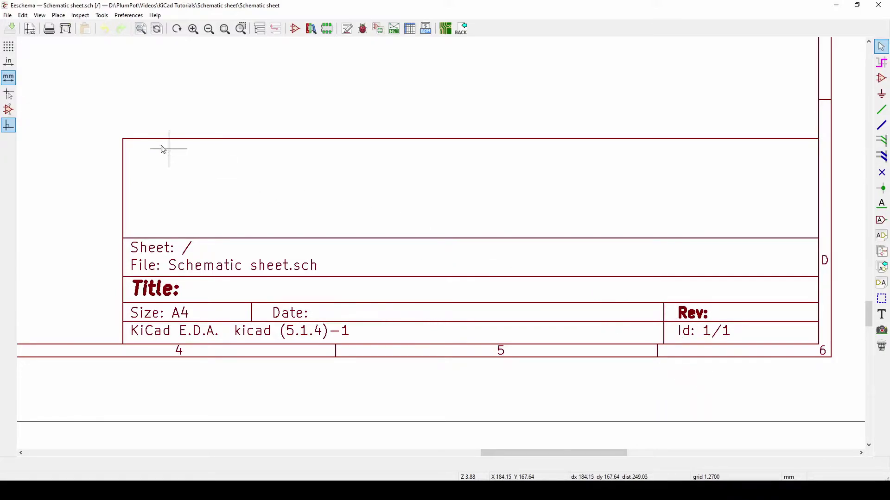
{"action": "left_click", "coordinate": [7, 15]}
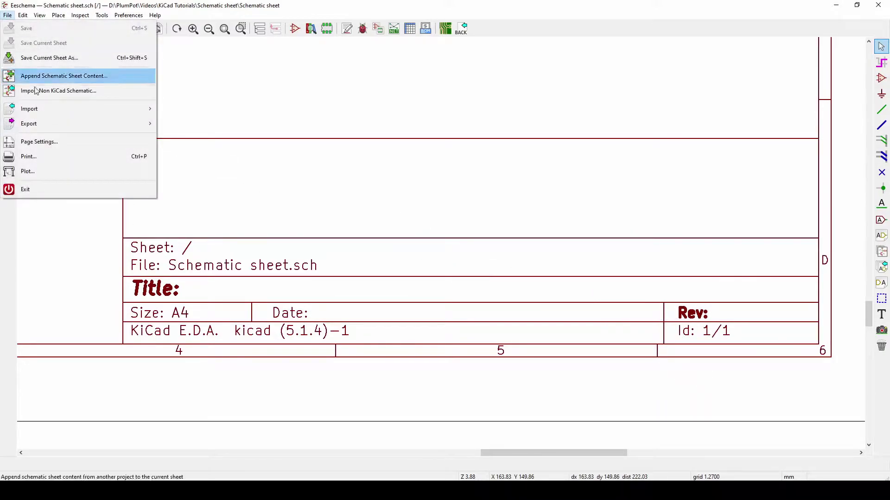
{"action": "left_click", "coordinate": [54, 146]}
{"action": "left_click", "coordinate": [418, 233]}
{"action": "type", "text": "PlumPot"}
{"action": "key", "text": "Tab"}
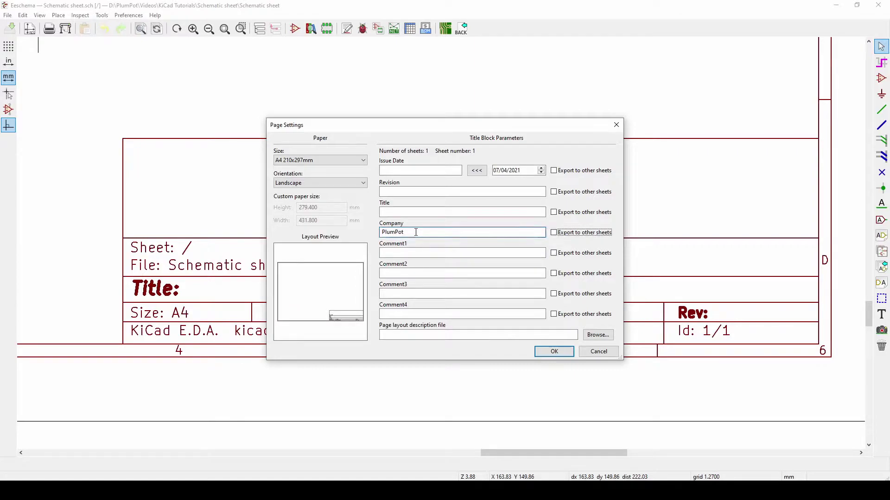
{"action": "left_click", "coordinate": [437, 255]}
{"action": "type", "text": "Jp Potgieter"}
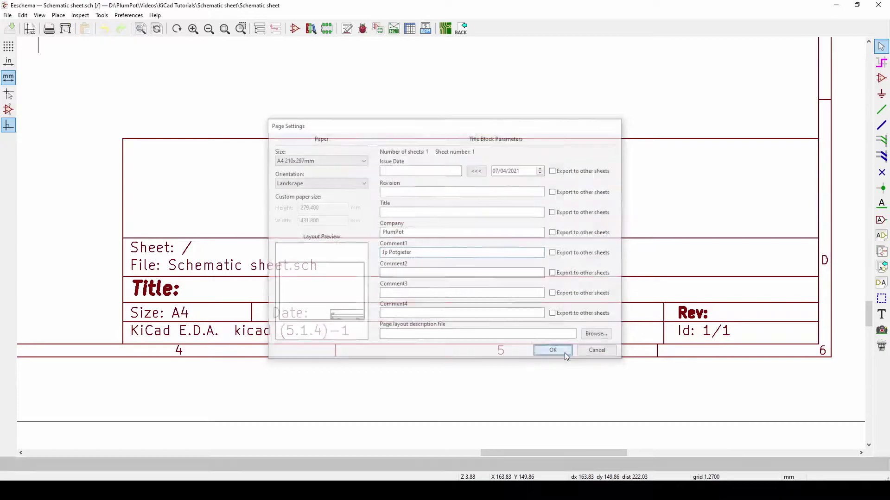
{"action": "left_click", "coordinate": [564, 354]}
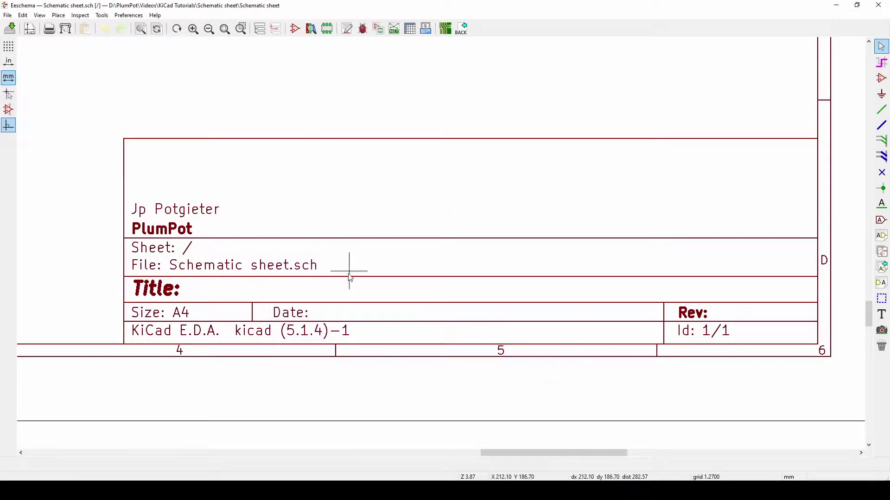
{"action": "scroll", "coordinate": [349, 286], "scroll_direction": "down", "scroll_amount": 1}
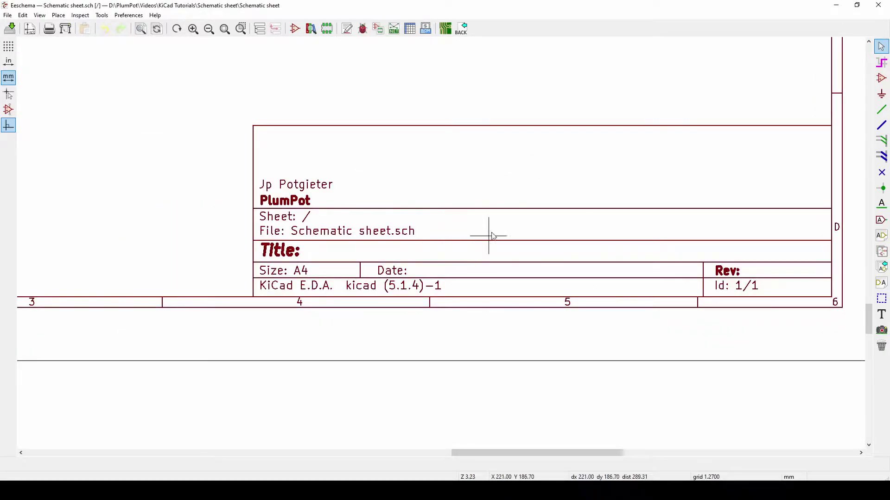
{"action": "middle_click_drag", "start_coordinate": [491, 236], "coordinate": [451, 252]}
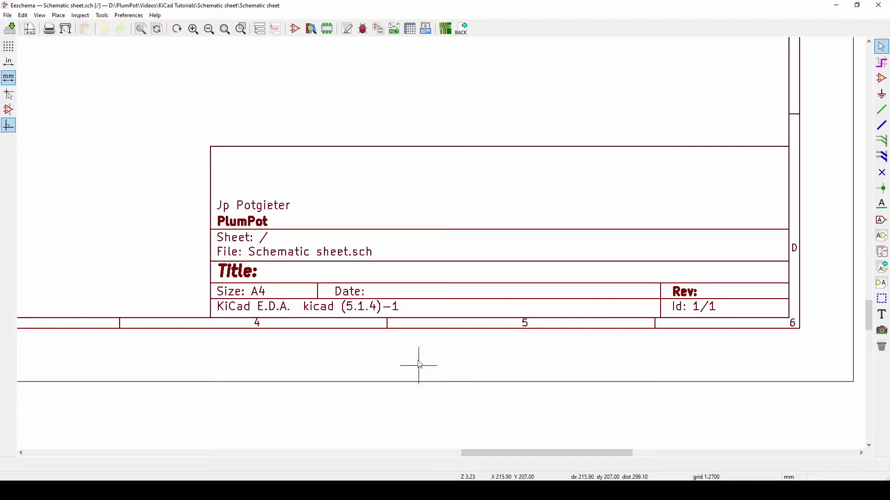
{"action": "scroll", "coordinate": [451, 286], "scroll_direction": "down", "scroll_amount": 4}
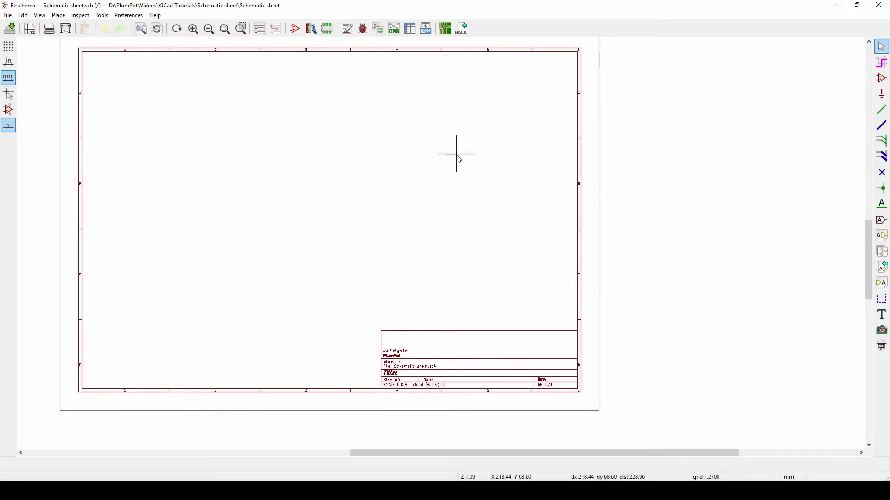
{"action": "scroll", "coordinate": [521, 401], "scroll_direction": "up", "scroll_amount": 3}
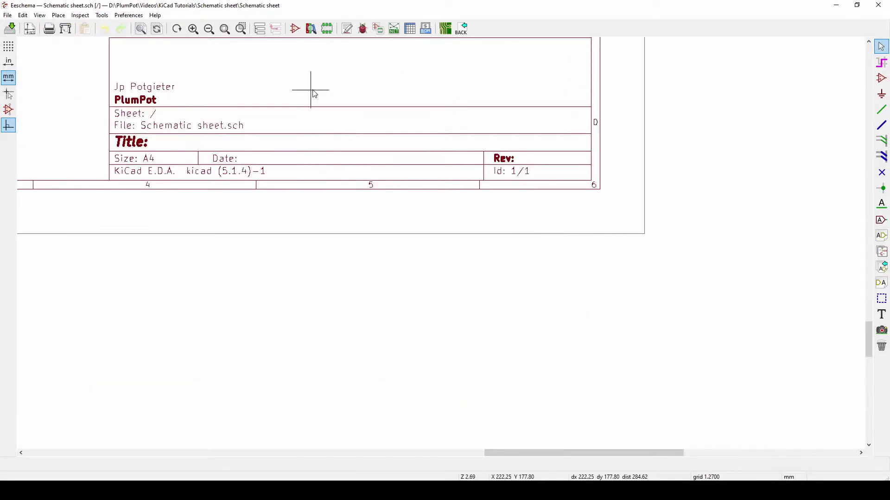
{"action": "middle_click_drag", "start_coordinate": [311, 92], "coordinate": [303, 168]}
{"action": "scroll", "coordinate": [285, 201], "scroll_direction": "down", "scroll_amount": 1}
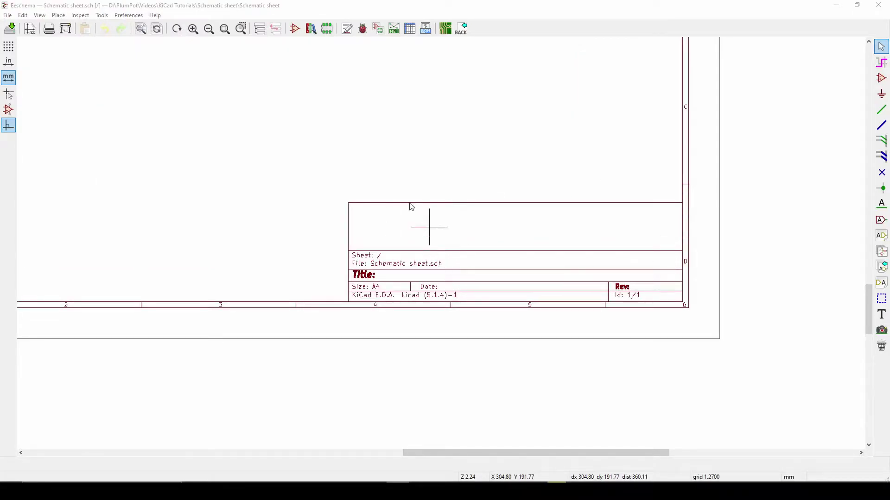
Step: Open the Page Layout Editor from the KiCad project manager in a maximized window and widen its design tree
{"action": "left_click", "coordinate": [836, 5]}
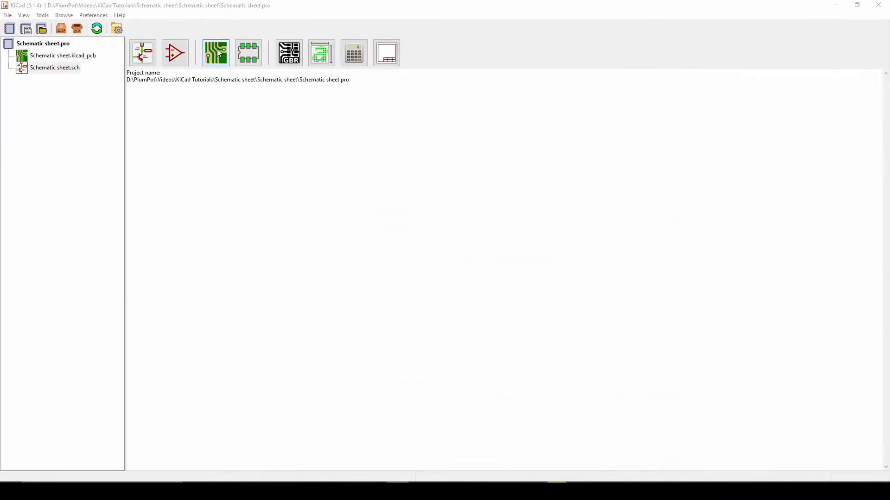
{"action": "left_click", "coordinate": [383, 59]}
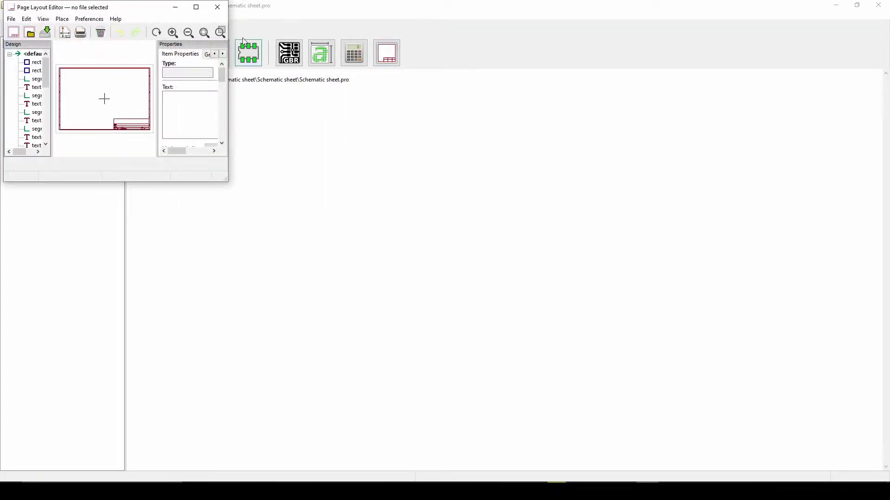
{"action": "left_click", "coordinate": [197, 8]}
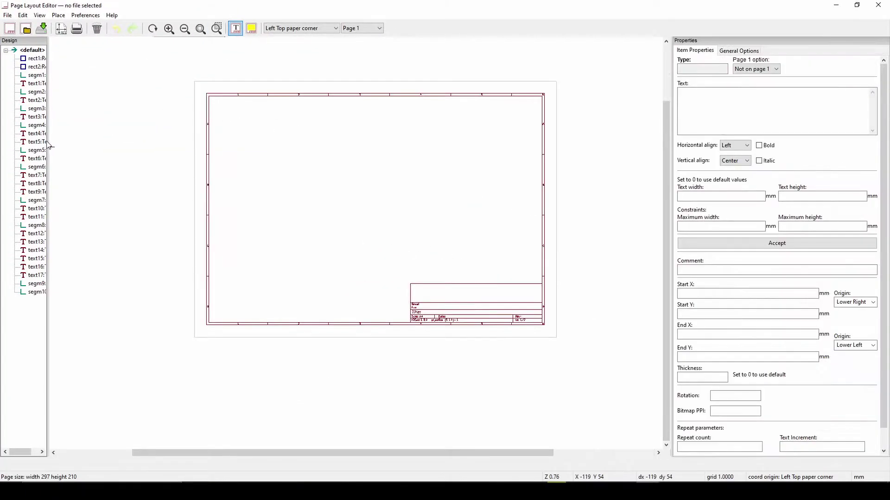
{"action": "left_click_drag", "start_coordinate": [170, 137], "coordinate": [184, 140]}
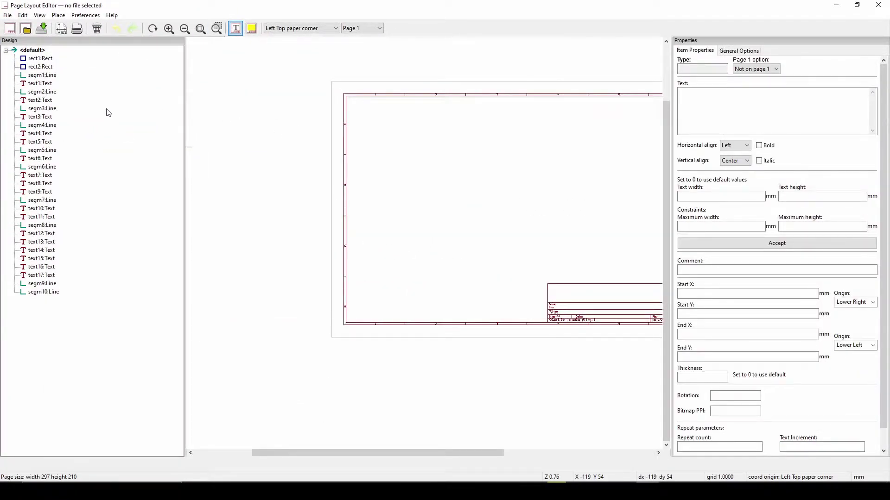
Step: Examine the properties and placement of the title block rectangle rect1, the border rectangle rect2 and the text item text1
{"action": "left_click", "coordinate": [46, 59]}
{"action": "left_click_drag", "start_coordinate": [481, 453], "coordinate": [538, 461]}
{"action": "scroll", "coordinate": [521, 304], "scroll_direction": "up", "scroll_amount": 1}
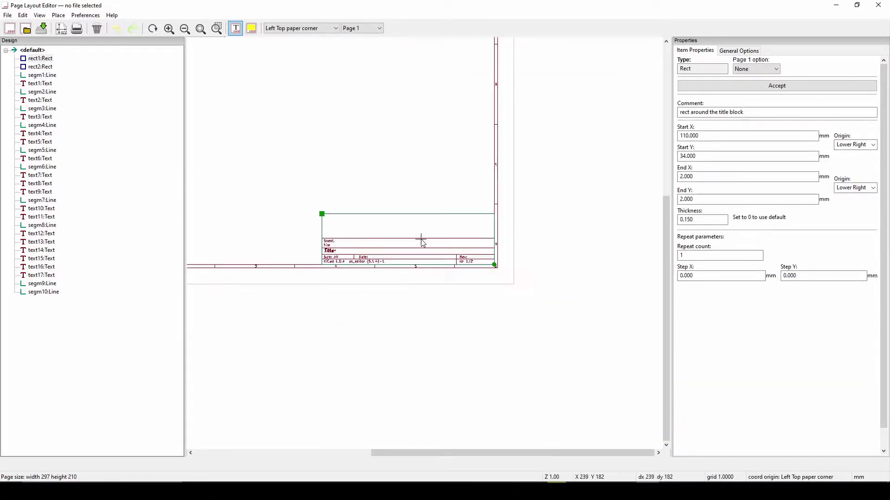
{"action": "scroll", "coordinate": [421, 241], "scroll_direction": "up", "scroll_amount": 1}
{"action": "scroll", "coordinate": [325, 208], "scroll_direction": "up", "scroll_amount": 1}
{"action": "scroll", "coordinate": [434, 250], "scroll_direction": "up", "scroll_amount": 1}
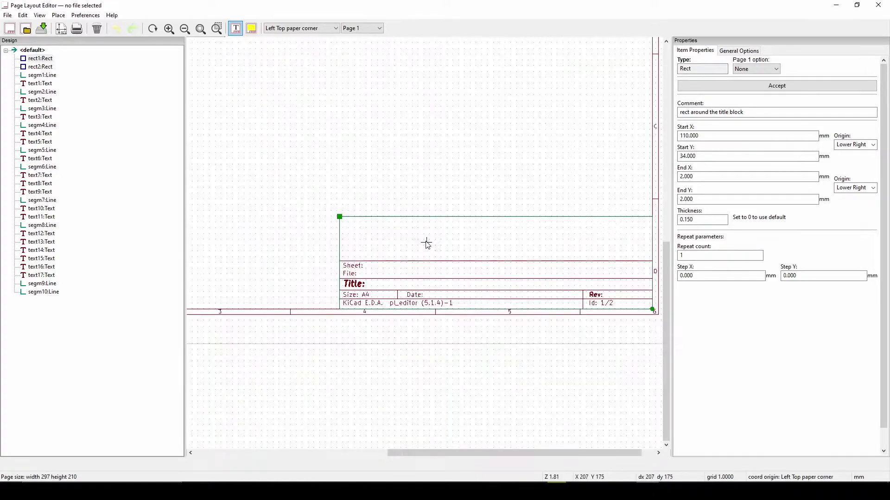
{"action": "scroll", "coordinate": [602, 270], "scroll_direction": "down", "scroll_amount": 1}
{"action": "left_click", "coordinate": [40, 67]}
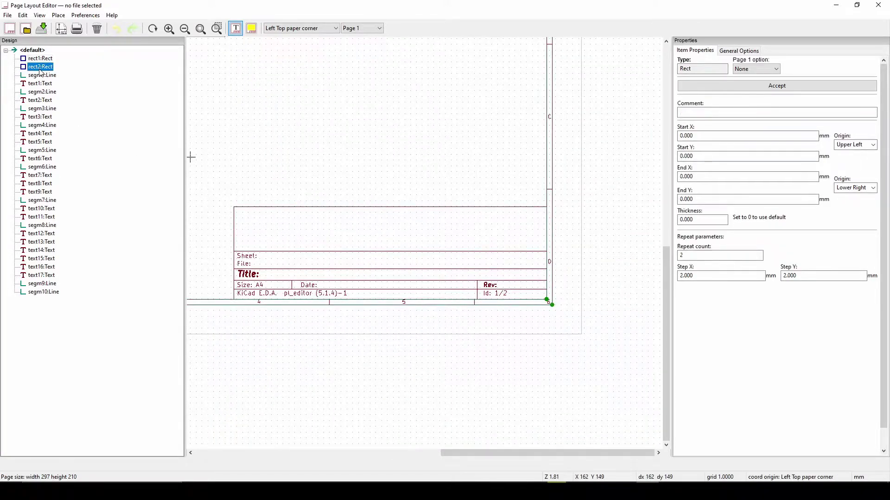
{"action": "scroll", "coordinate": [460, 239], "scroll_direction": "down", "scroll_amount": 2}
{"action": "scroll", "coordinate": [370, 194], "scroll_direction": "up", "scroll_amount": 2}
{"action": "left_click", "coordinate": [47, 84]}
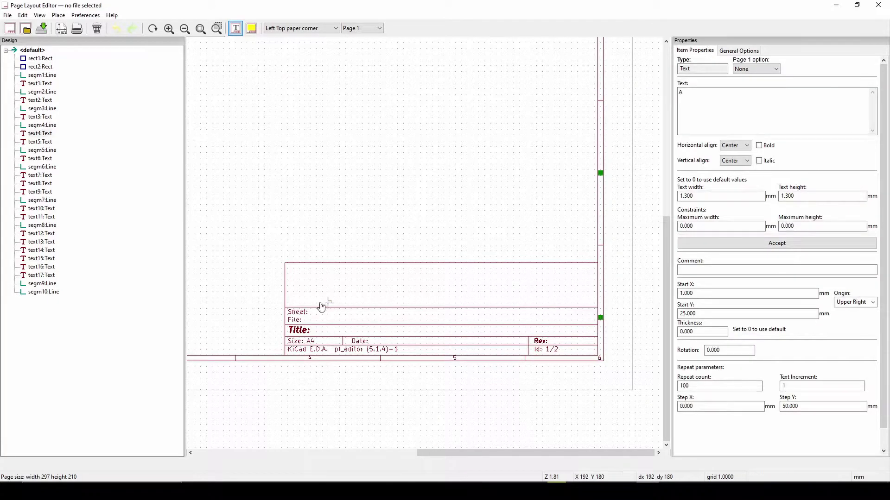
Step: Examine the properties of the company name and comment text items, from text12 to text16
{"action": "left_click", "coordinate": [41, 243]}
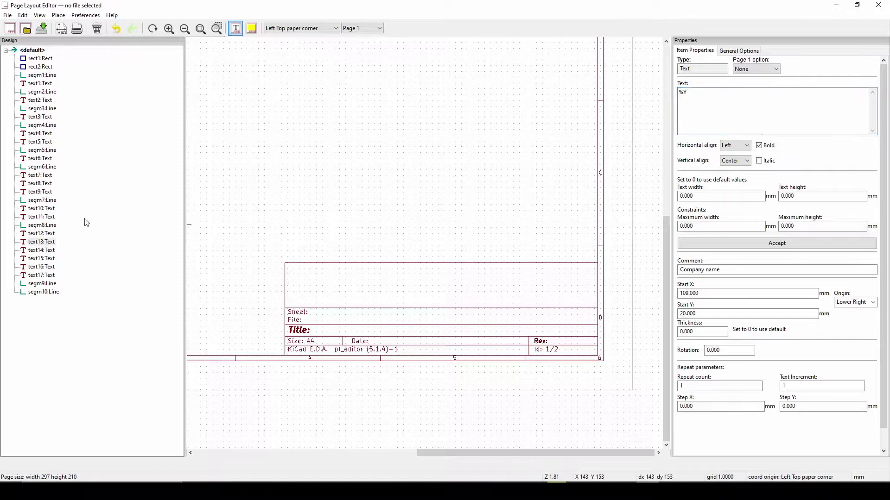
{"action": "left_click", "coordinate": [53, 251]}
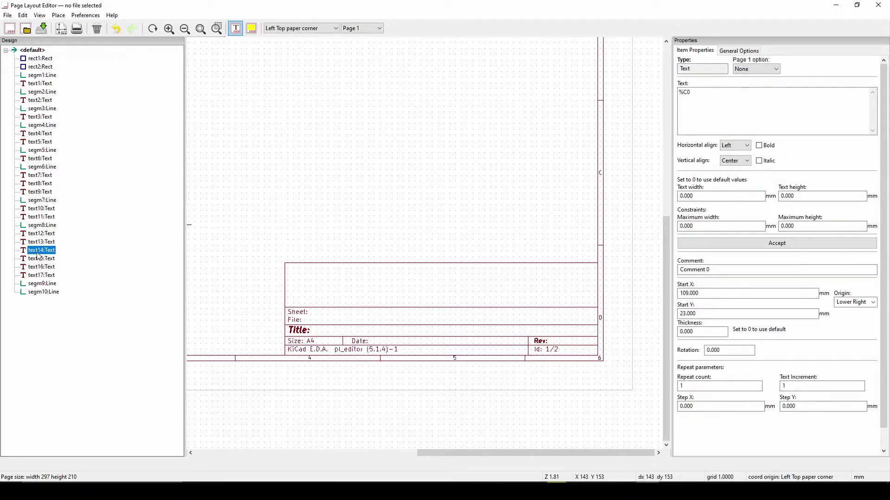
{"action": "left_click", "coordinate": [38, 234]}
{"action": "left_click", "coordinate": [46, 267]}
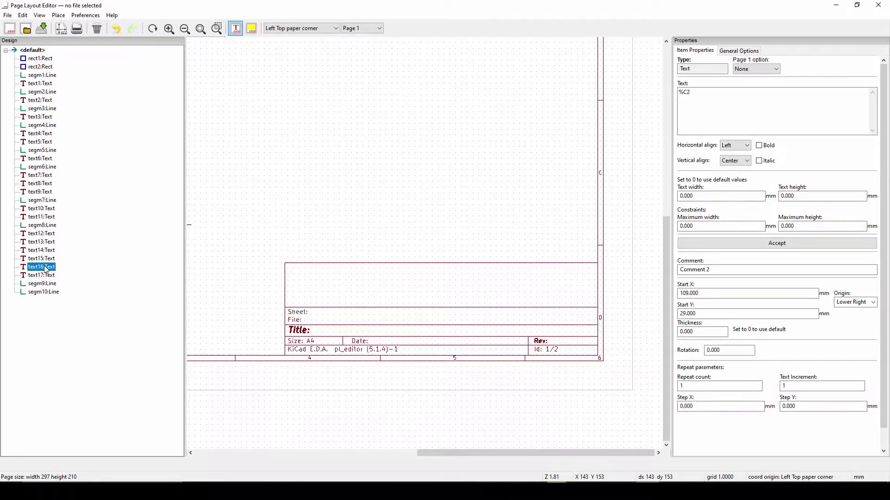
{"action": "left_click", "coordinate": [45, 260]}
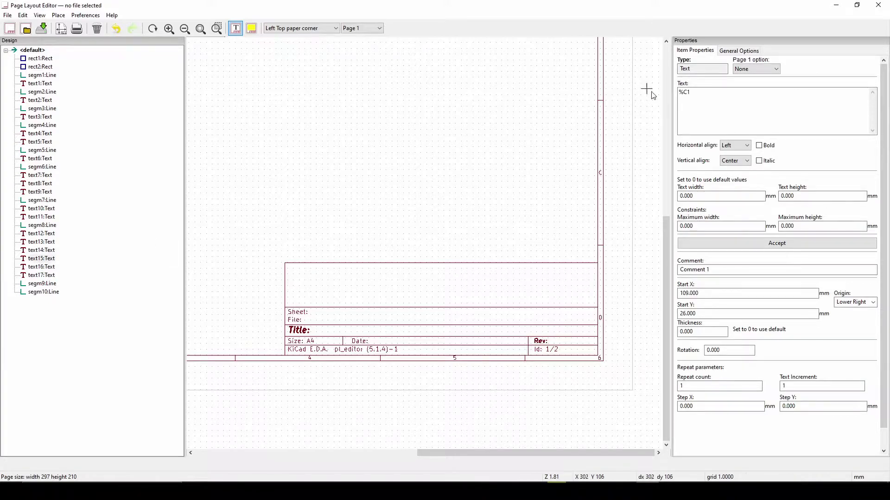
{"action": "left_click", "coordinate": [714, 273]}
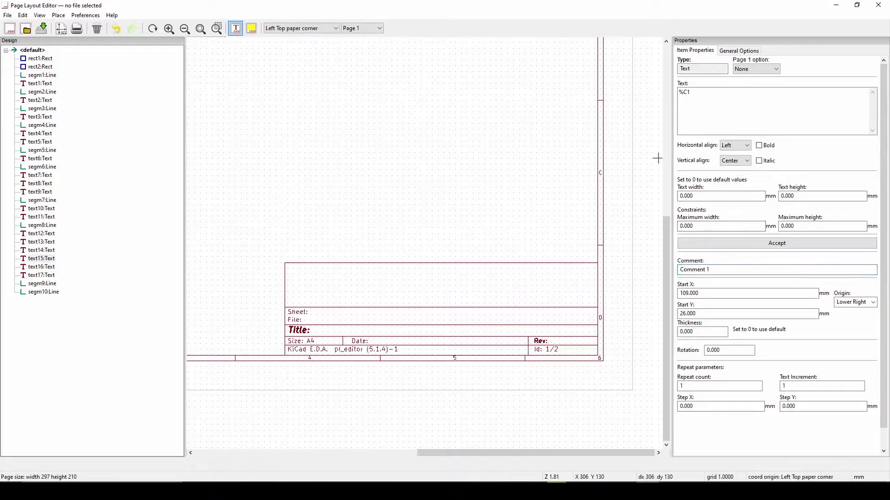
Step: Close the Page Layout Editor, discarding the changes, and return to the Comment1 field in the schematic's page settings
{"action": "left_click", "coordinate": [878, 5]}
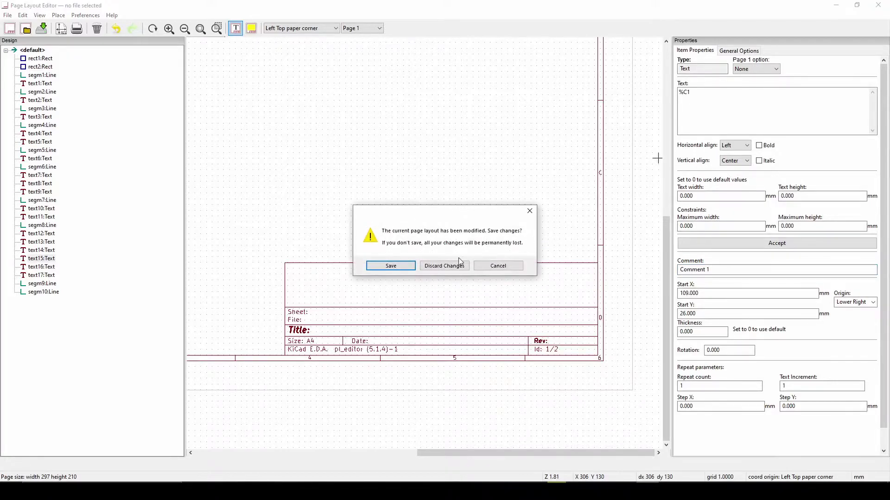
{"action": "left_click", "coordinate": [445, 265]}
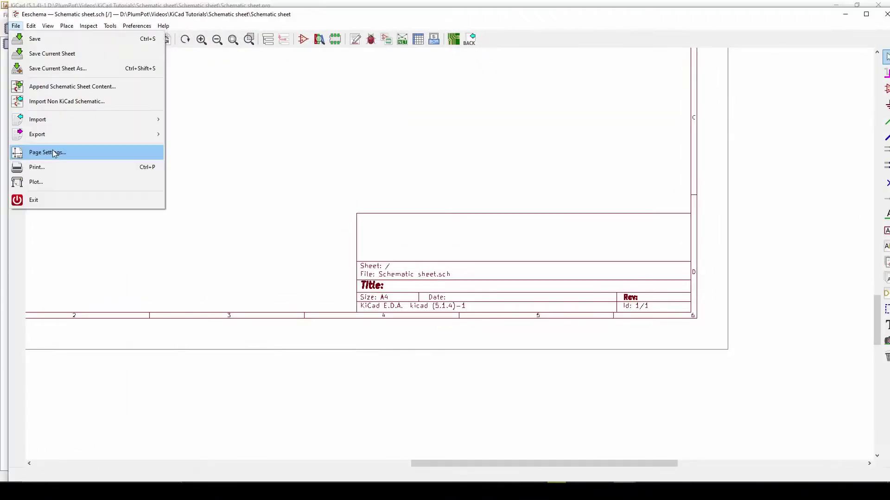
{"action": "left_click", "coordinate": [55, 152]}
{"action": "left_click", "coordinate": [411, 252]}
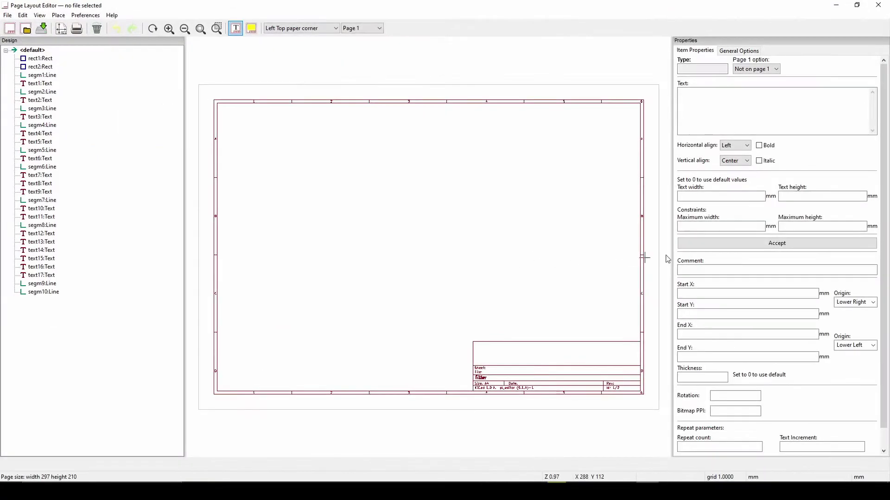
Step: Examine the sheet text item text12 and the company name item text13 against the title block drawing
{"action": "left_click", "coordinate": [52, 234]}
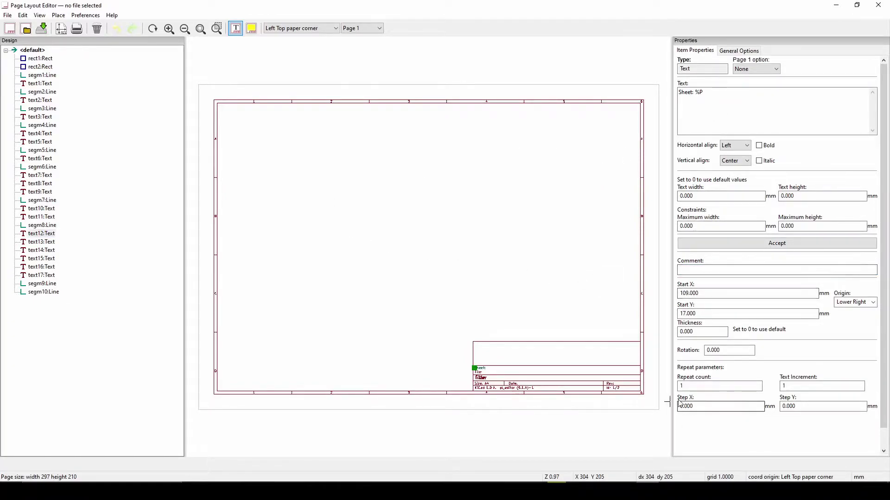
{"action": "scroll", "coordinate": [625, 408], "scroll_direction": "up", "scroll_amount": 5}
{"action": "left_click", "coordinate": [401, 135]}
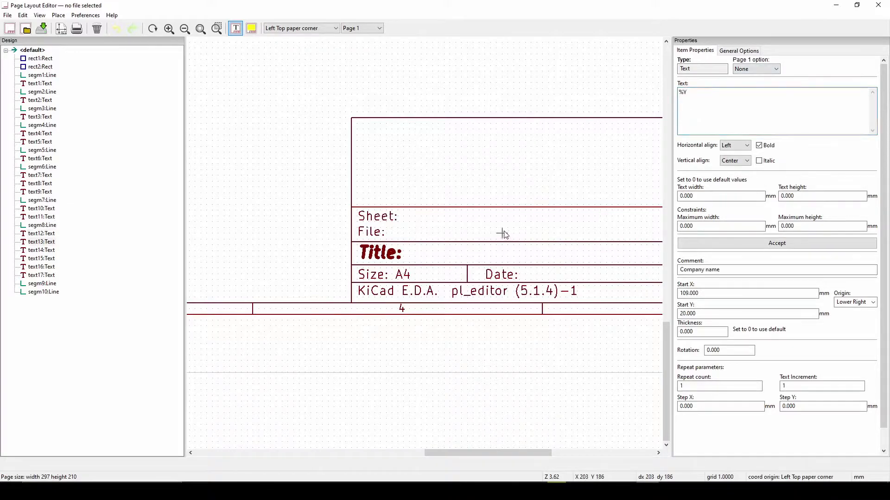
{"action": "scroll", "coordinate": [502, 235], "scroll_direction": "down", "scroll_amount": 2}
{"action": "scroll", "coordinate": [417, 241], "scroll_direction": "down", "scroll_amount": 1}
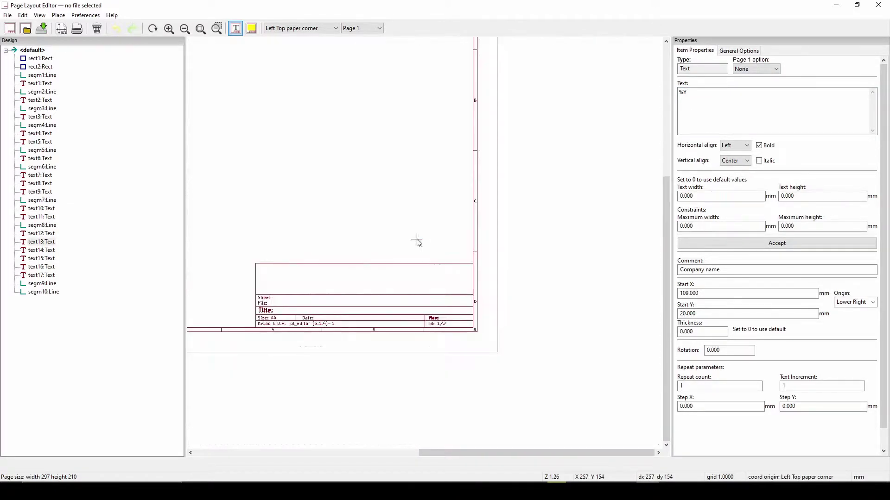
{"action": "scroll", "coordinate": [330, 276], "scroll_direction": "up", "scroll_amount": 2}
{"action": "scroll", "coordinate": [309, 296], "scroll_direction": "up", "scroll_amount": 1}
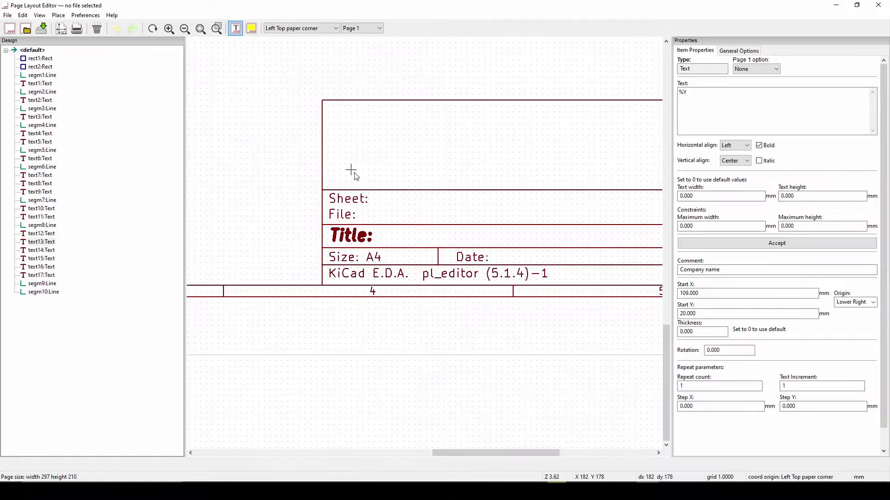
{"action": "scroll", "coordinate": [361, 157], "scroll_direction": "down", "scroll_amount": 1}
{"action": "scroll", "coordinate": [570, 139], "scroll_direction": "up", "scroll_amount": 1}
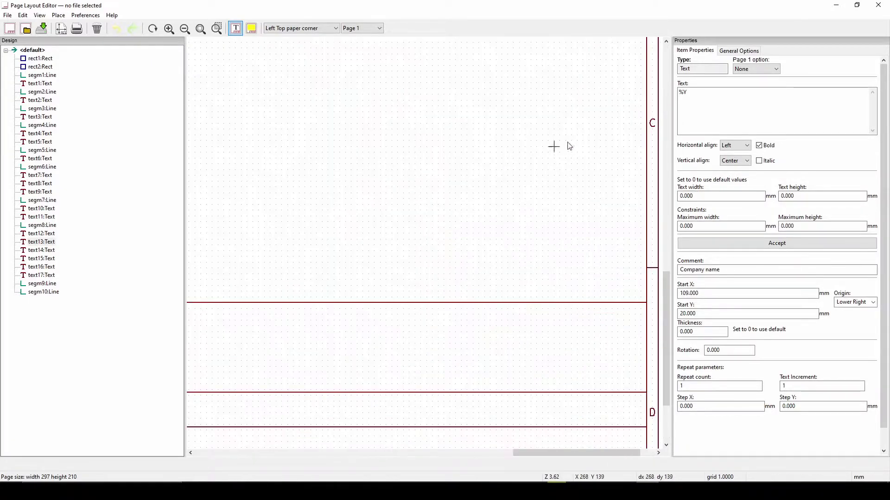
Step: Display the title block in edit mode so its texts appear as raw format codes
{"action": "scroll", "coordinate": [357, 274], "scroll_direction": "down", "scroll_amount": 3}
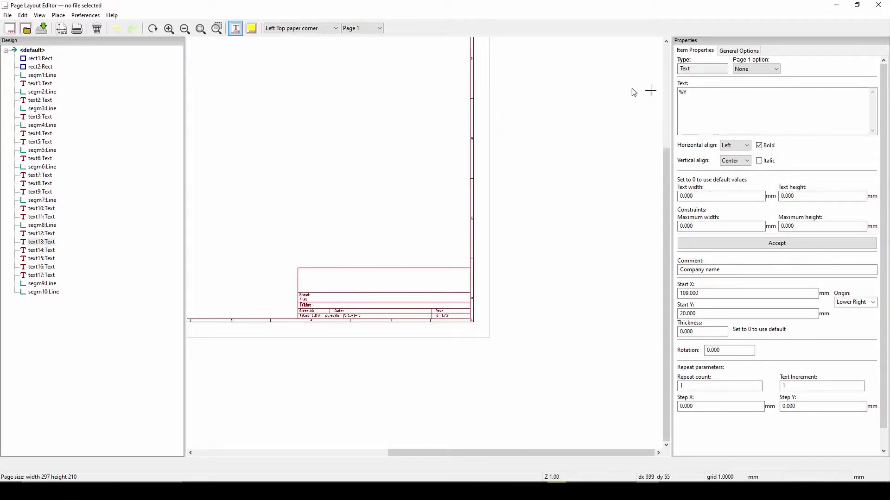
{"action": "left_click", "coordinate": [252, 30]}
{"action": "scroll", "coordinate": [298, 291], "scroll_direction": "up", "scroll_amount": 3}
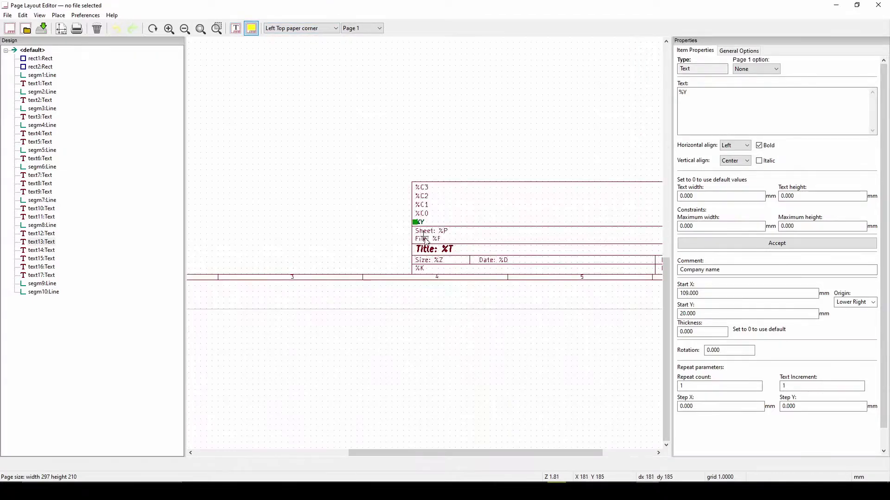
Step: Examine the sheet, company and comment text items in the title block, ending on the %C0 comment code
{"action": "scroll", "coordinate": [416, 242], "scroll_direction": "up", "scroll_amount": 3}
{"action": "left_click", "coordinate": [420, 231]}
{"action": "left_click", "coordinate": [366, 255]}
{"action": "left_click", "coordinate": [355, 197]}
{"action": "left_click", "coordinate": [357, 175]}
{"action": "scroll", "coordinate": [337, 212], "scroll_direction": "down", "scroll_amount": 2}
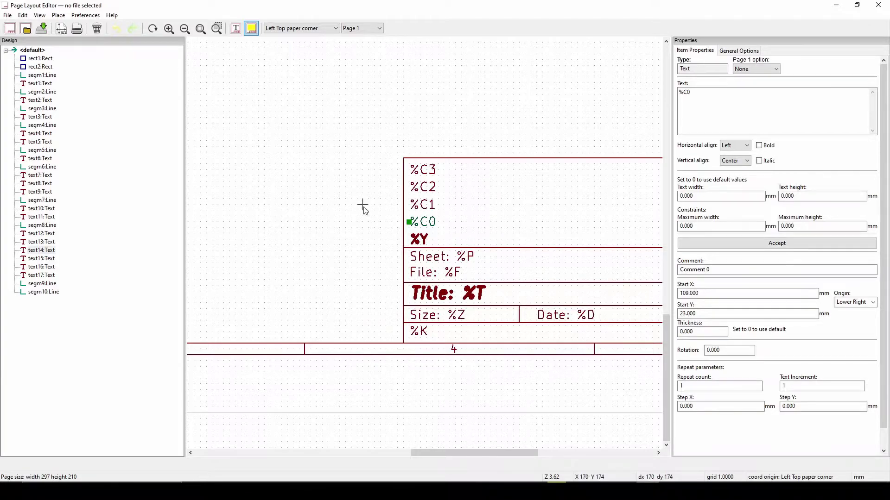
Step: Check the comment fields in the schematic's page settings, cancel without changes and return to the Page Layout Editor
{"action": "left_click", "coordinate": [625, 490]}
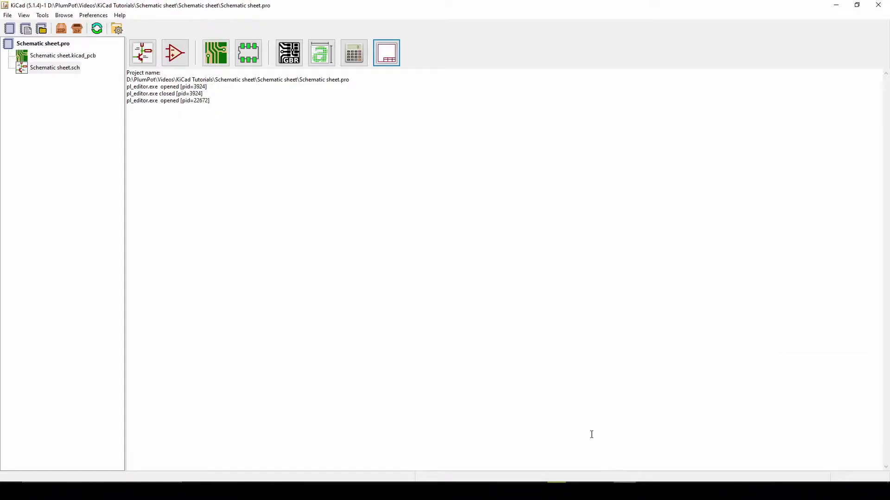
{"action": "double_click", "coordinate": [50, 68]}
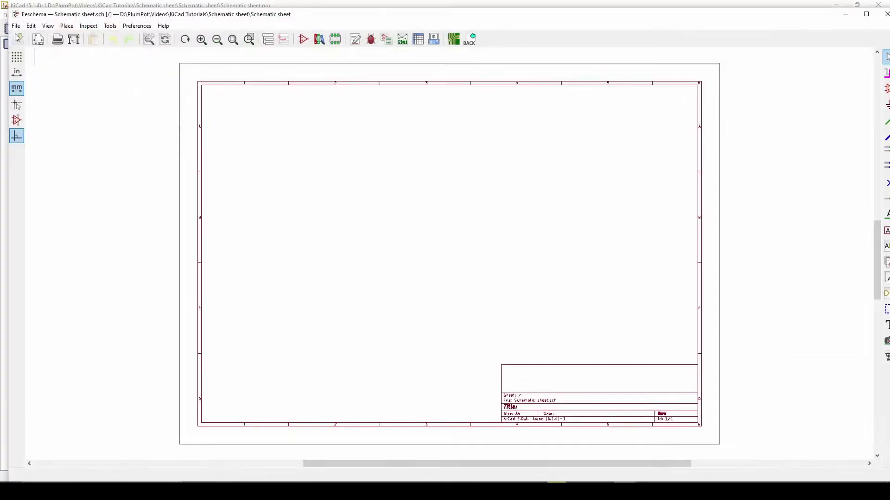
{"action": "left_click", "coordinate": [16, 26]}
{"action": "left_click", "coordinate": [46, 153]}
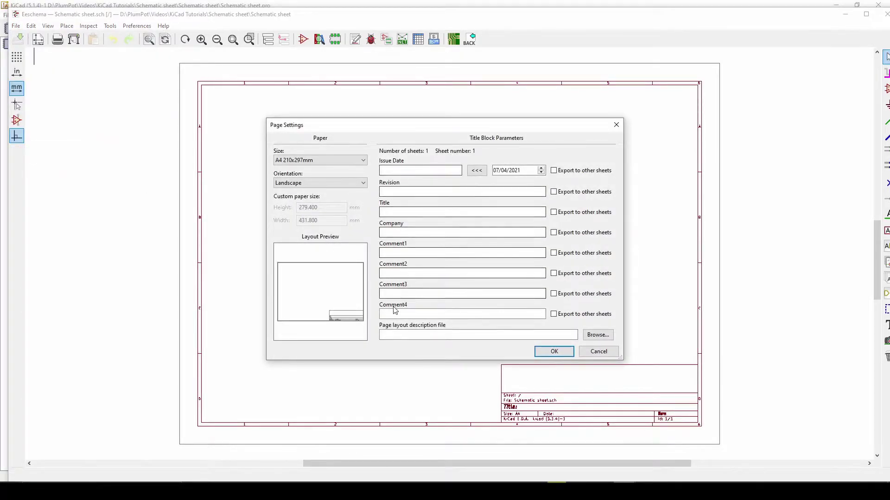
{"action": "left_click", "coordinate": [598, 352]}
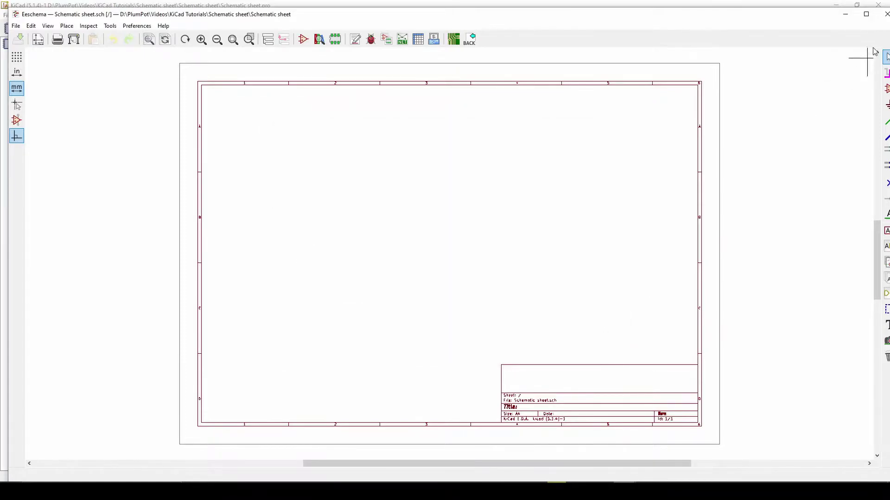
{"action": "left_click", "coordinate": [885, 14]}
{"action": "left_click", "coordinate": [389, 56]}
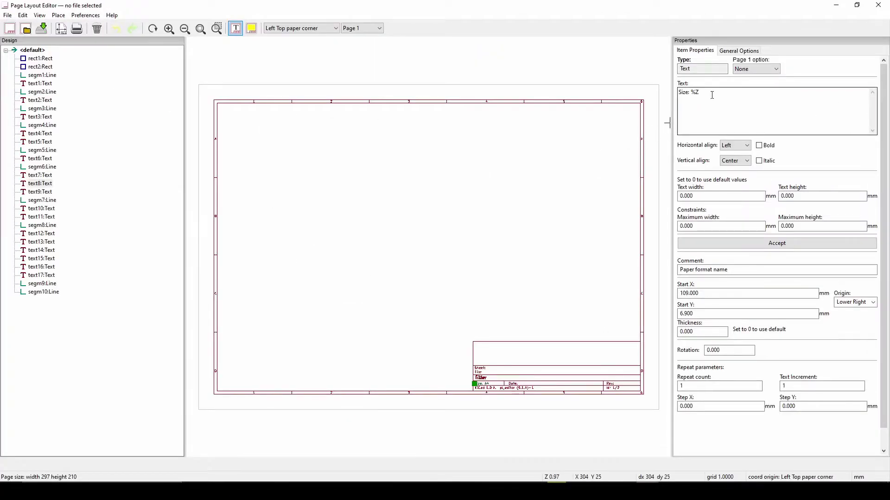
{"action": "left_click_drag", "start_coordinate": [712, 96], "coordinate": [691, 97]}
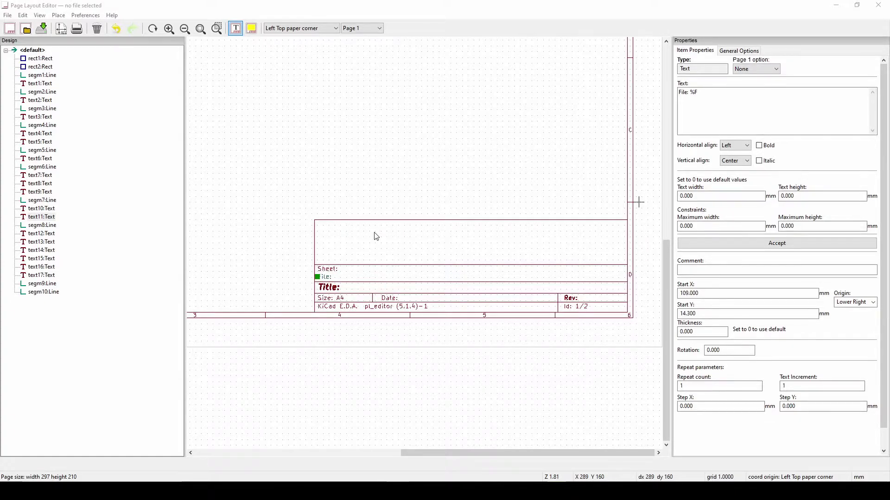
{"action": "middle_click_drag", "start_coordinate": [354, 233], "coordinate": [472, 257]}
{"action": "scroll", "coordinate": [377, 246], "scroll_direction": "down", "scroll_amount": 2}
{"action": "middle_click_drag", "start_coordinate": [346, 272], "coordinate": [425, 242]}
{"action": "scroll", "coordinate": [425, 241], "scroll_direction": "down", "scroll_amount": 1}
{"action": "middle_click_drag", "start_coordinate": [470, 262], "coordinate": [416, 292]}
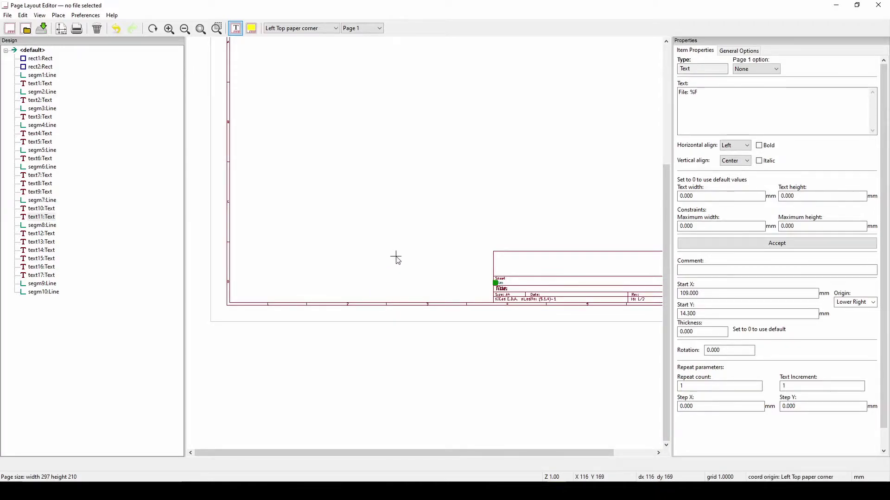
{"action": "right_click", "coordinate": [33, 51]}
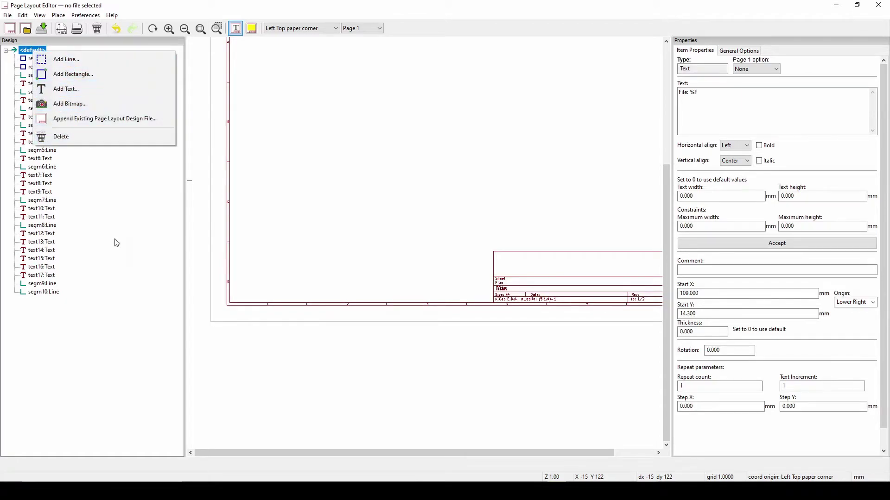
{"action": "left_click", "coordinate": [131, 300]}
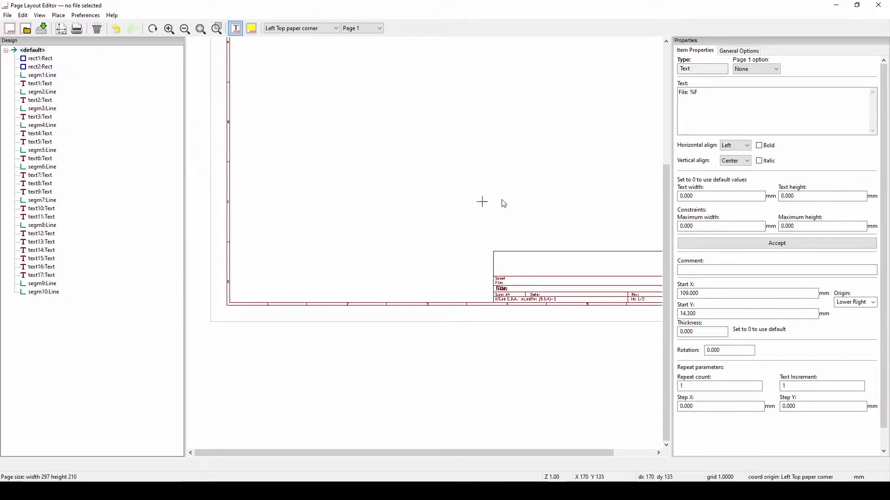
Step: Add the text item "Make sure VCC is pointing and GND is Pointig down." just above the sheet's bottom border, left of the title block
{"action": "right_click", "coordinate": [31, 51]}
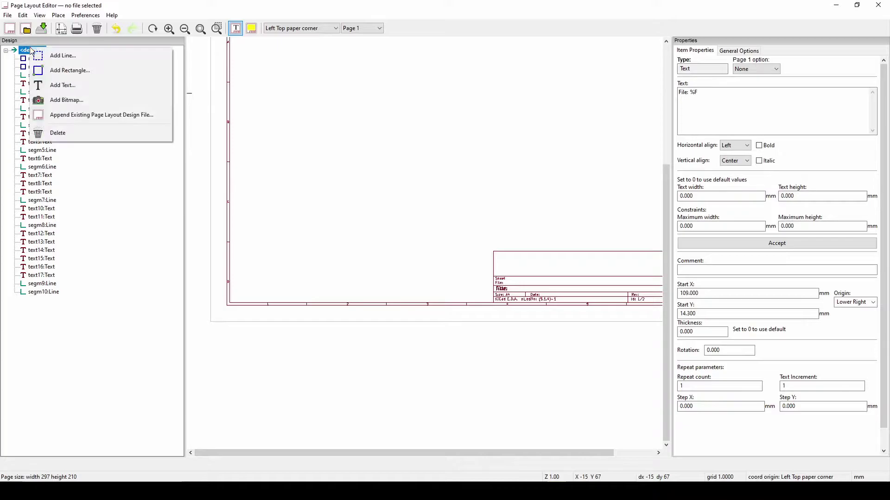
{"action": "left_click", "coordinate": [77, 92]}
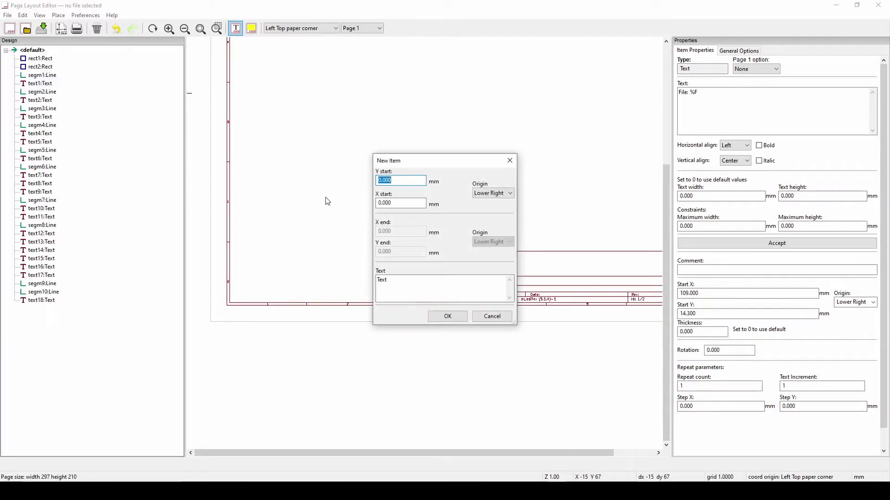
{"action": "left_click", "coordinate": [417, 293]}
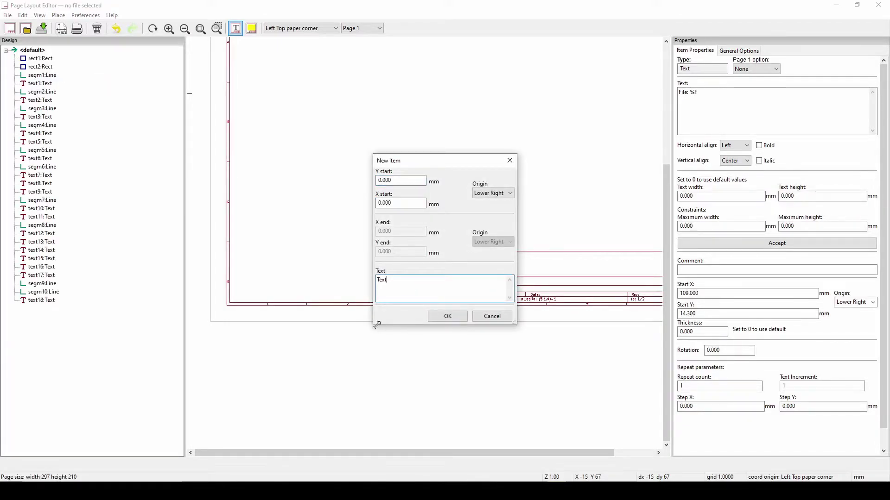
{"action": "left_click_drag", "start_coordinate": [374, 326], "coordinate": [300, 373]}
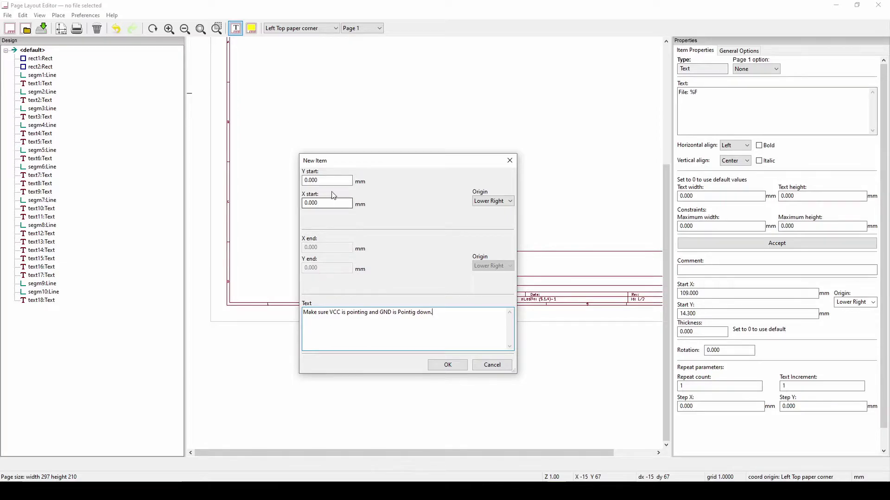
{"action": "left_click", "coordinate": [447, 365]}
{"action": "scroll", "coordinate": [417, 238], "scroll_direction": "down", "scroll_amount": 2}
{"action": "scroll", "coordinate": [396, 246], "scroll_direction": "up", "scroll_amount": 1}
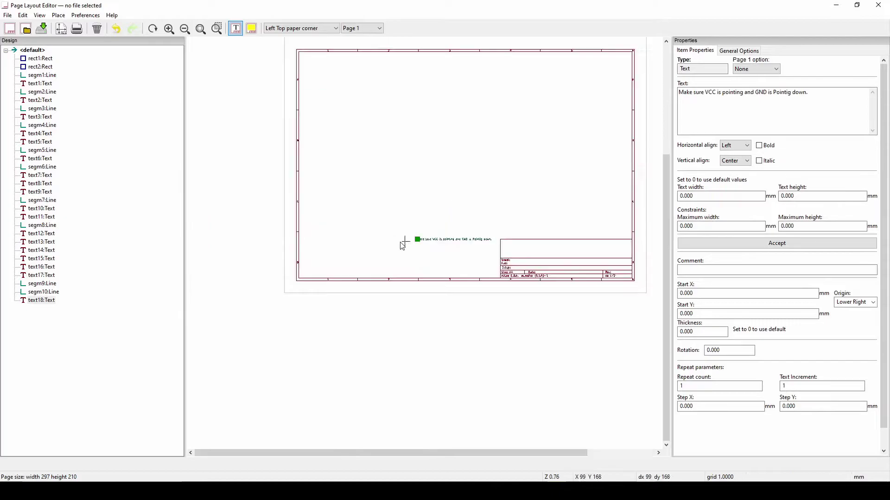
{"action": "scroll", "coordinate": [396, 245], "scroll_direction": "up", "scroll_amount": 3}
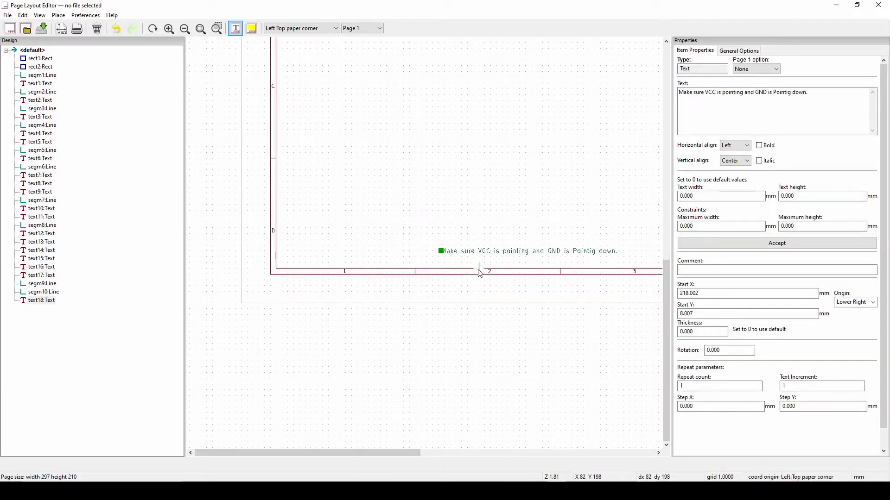
Step: Examine the new note's placement and appearance relative to the title block
{"action": "middle_click_drag", "start_coordinate": [514, 279], "coordinate": [352, 265]}
{"action": "left_click", "coordinate": [561, 229]}
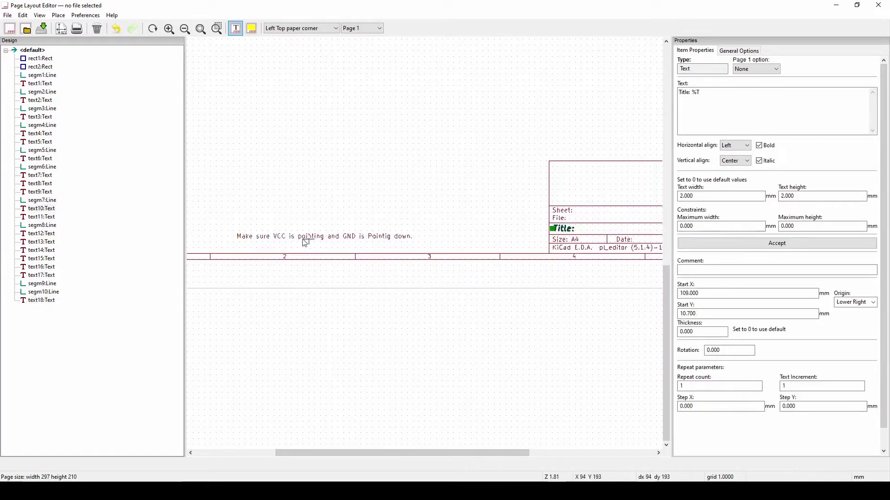
{"action": "scroll", "coordinate": [301, 243], "scroll_direction": "up", "scroll_amount": 1}
{"action": "scroll", "coordinate": [423, 244], "scroll_direction": "down", "scroll_amount": 4}
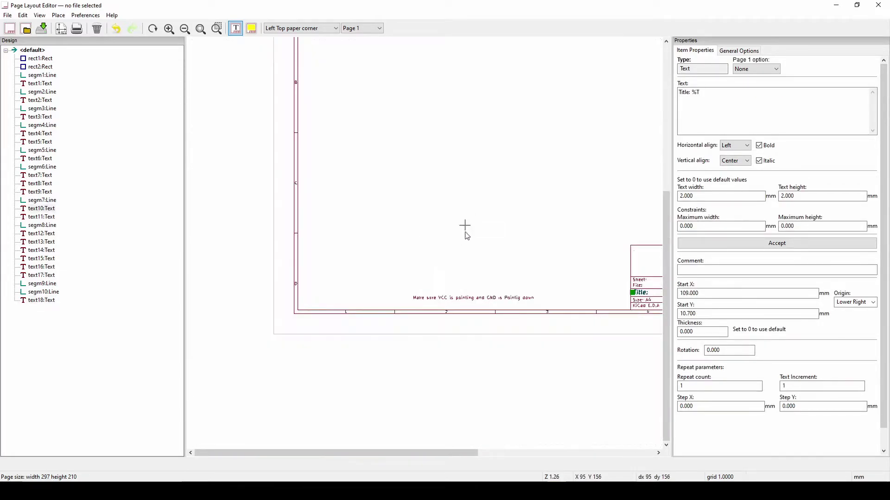
{"action": "scroll", "coordinate": [382, 311], "scroll_direction": "up", "scroll_amount": 2}
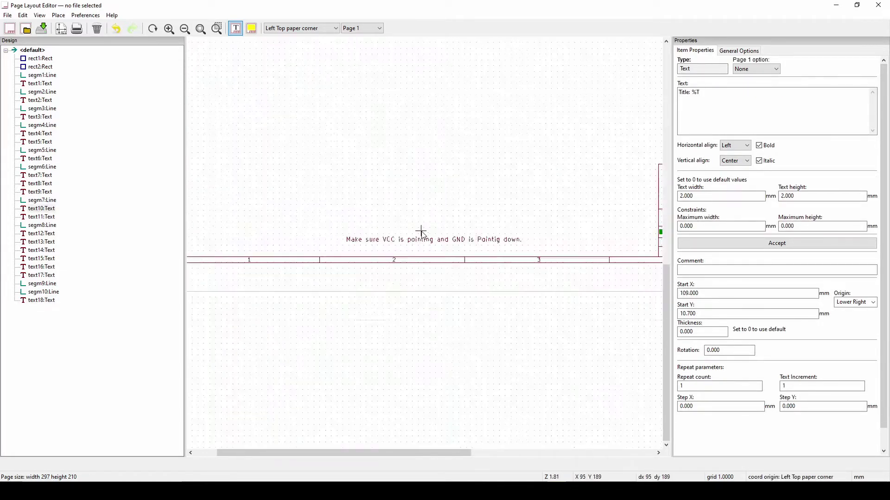
{"action": "scroll", "coordinate": [423, 238], "scroll_direction": "down", "scroll_amount": 1}
{"action": "scroll", "coordinate": [421, 240], "scroll_direction": "up", "scroll_amount": 2}
{"action": "scroll", "coordinate": [421, 241], "scroll_direction": "down", "scroll_amount": 5}
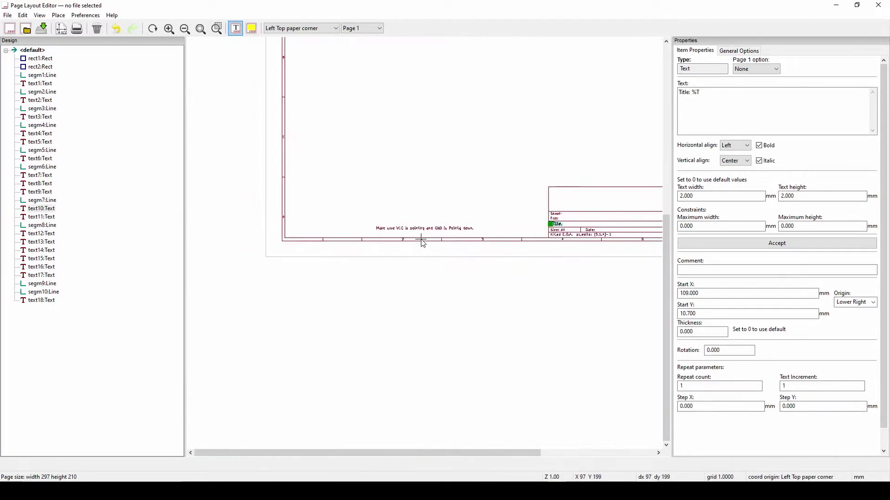
Step: Move the VCC and GND note into the upper-left corner inside the sheet frame
{"action": "middle_click_drag", "start_coordinate": [384, 307], "coordinate": [363, 336]}
{"action": "middle_click_drag", "start_coordinate": [463, 143], "coordinate": [437, 214]}
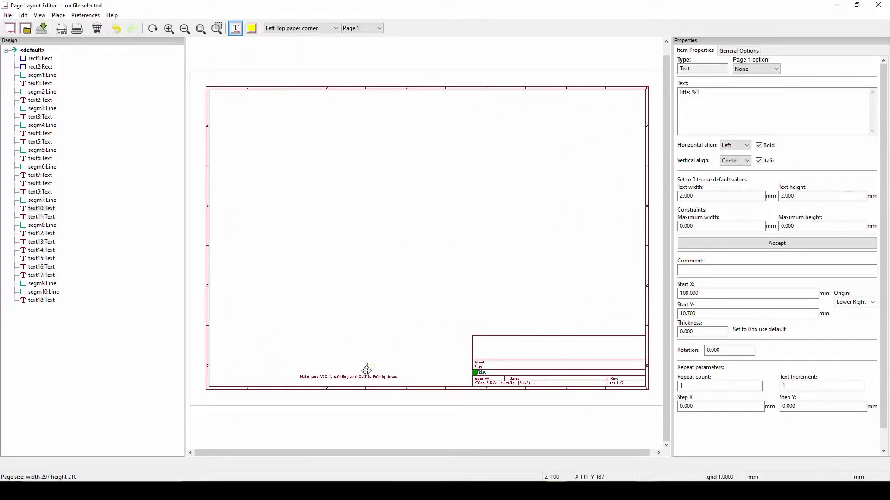
{"action": "left_click_drag", "start_coordinate": [361, 382], "coordinate": [238, 90]}
{"action": "scroll", "coordinate": [239, 90], "scroll_direction": "up", "scroll_amount": 2}
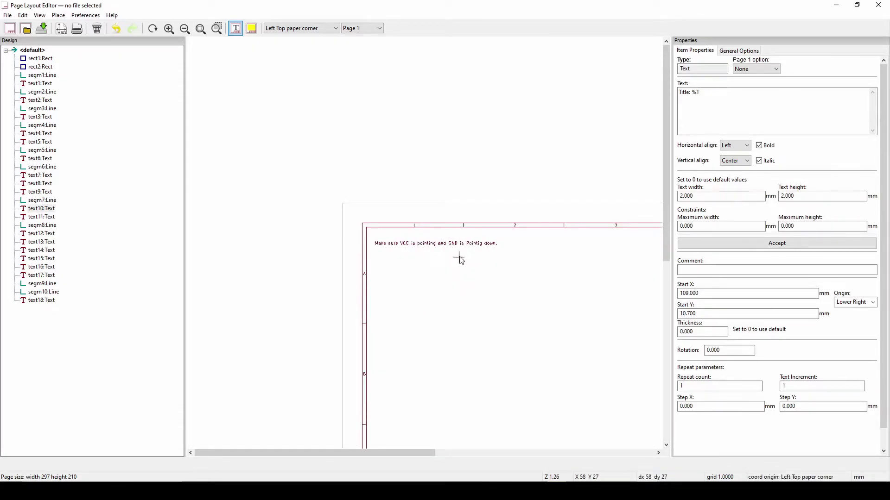
Step: Review the whole sheet from the note in its corner down to the title block
{"action": "scroll", "coordinate": [435, 247], "scroll_direction": "down", "scroll_amount": 2}
{"action": "middle_click_drag", "start_coordinate": [487, 255], "coordinate": [374, 208]}
{"action": "scroll", "coordinate": [443, 254], "scroll_direction": "down", "scroll_amount": 2}
{"action": "middle_click_drag", "start_coordinate": [442, 254], "coordinate": [393, 238]}
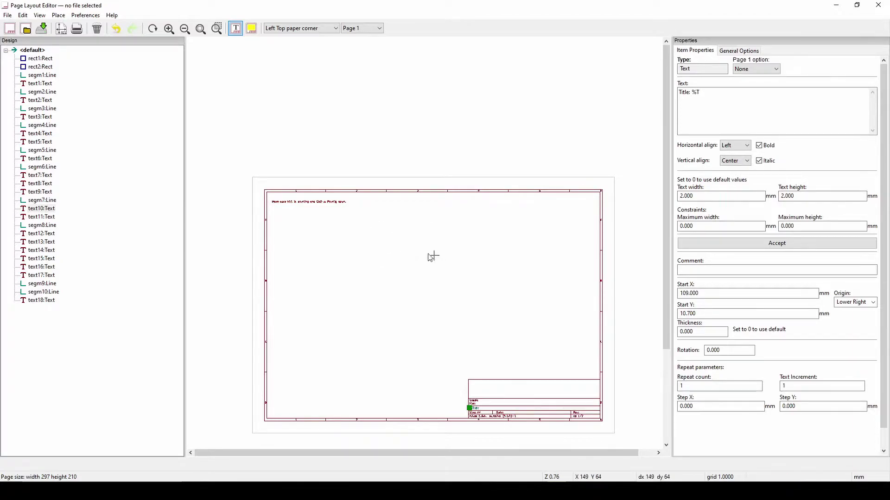
{"action": "scroll", "coordinate": [414, 223], "scroll_direction": "up", "scroll_amount": 2}
{"action": "scroll", "coordinate": [424, 232], "scroll_direction": "down", "scroll_amount": 2}
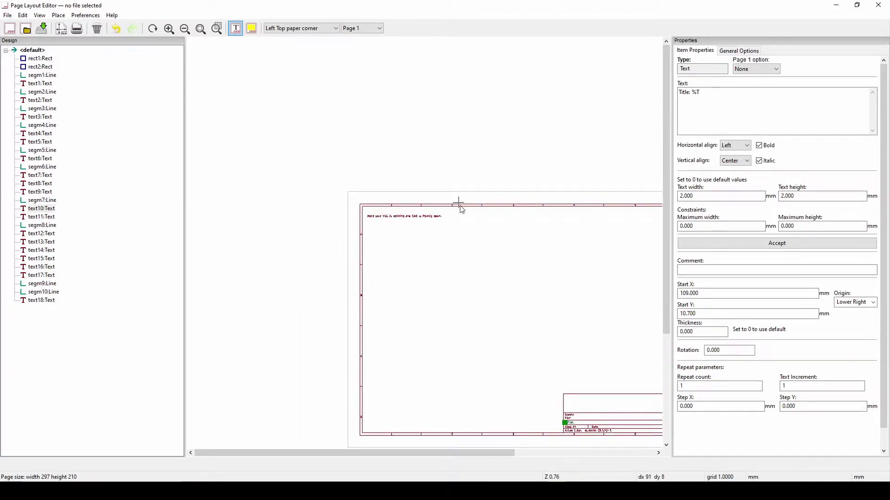
{"action": "middle_click_drag", "start_coordinate": [461, 206], "coordinate": [342, 151]}
{"action": "scroll", "coordinate": [463, 387], "scroll_direction": "up", "scroll_amount": 3}
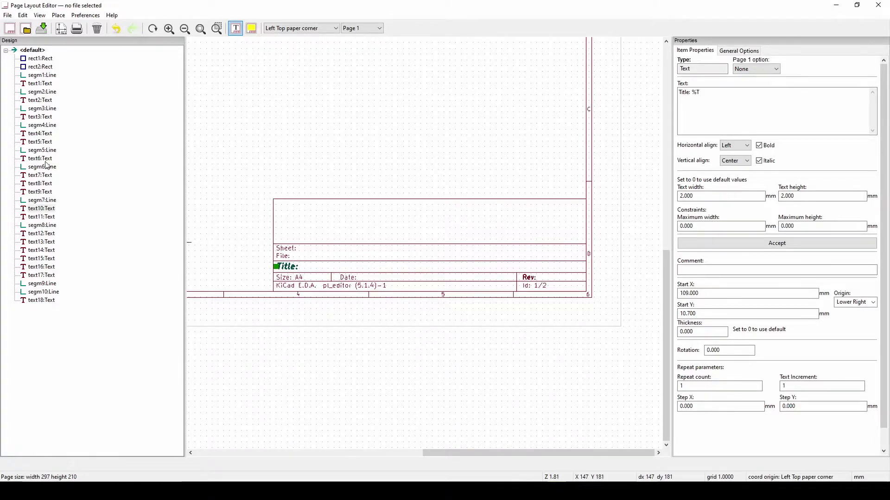
Step: Change the topmost comment text in the title block to "Designer %C3" using the raw format codes, and preview it in normal display
{"action": "left_click", "coordinate": [235, 29]}
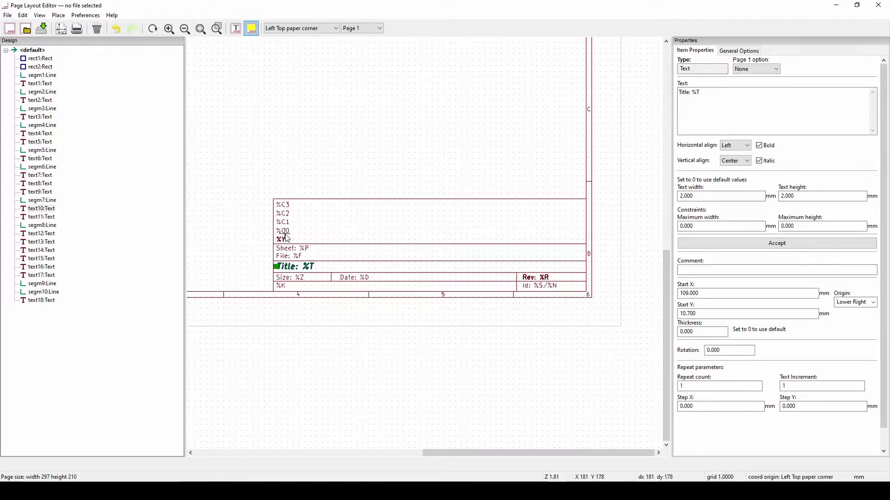
{"action": "left_click_drag", "start_coordinate": [282, 232], "coordinate": [297, 249]}
{"action": "key", "text": "Escape"}
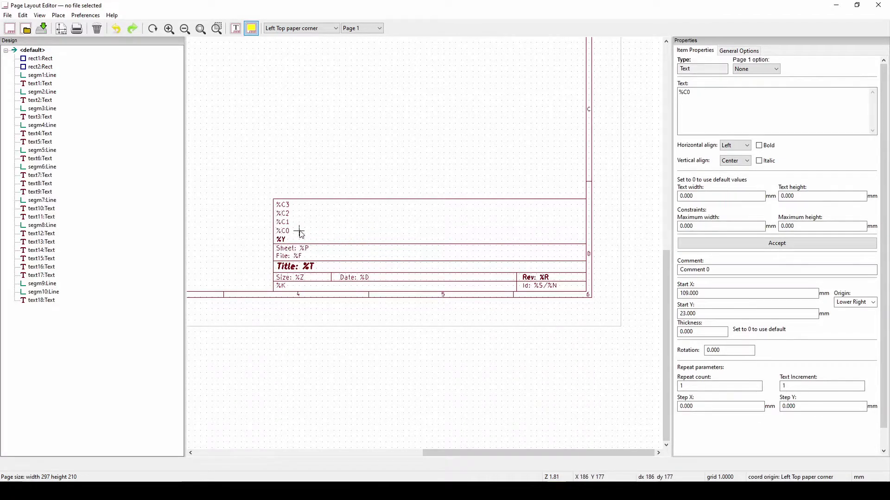
{"action": "left_click", "coordinate": [282, 204]}
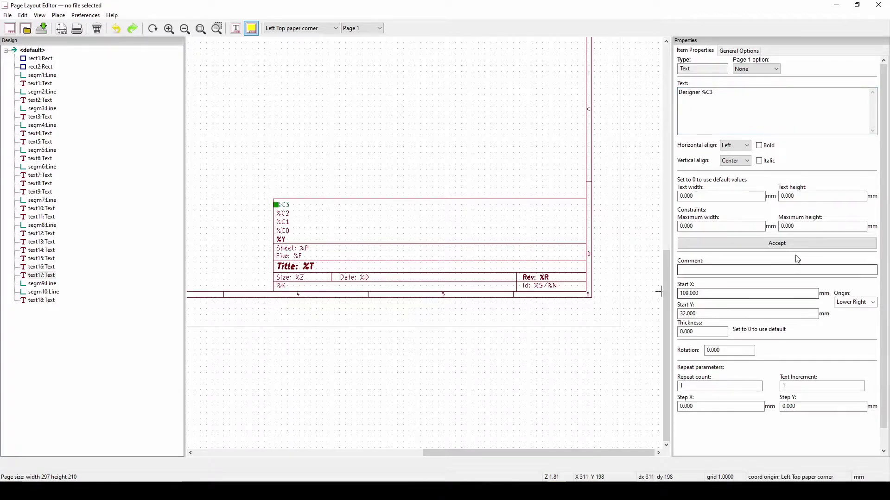
{"action": "left_click", "coordinate": [769, 247]}
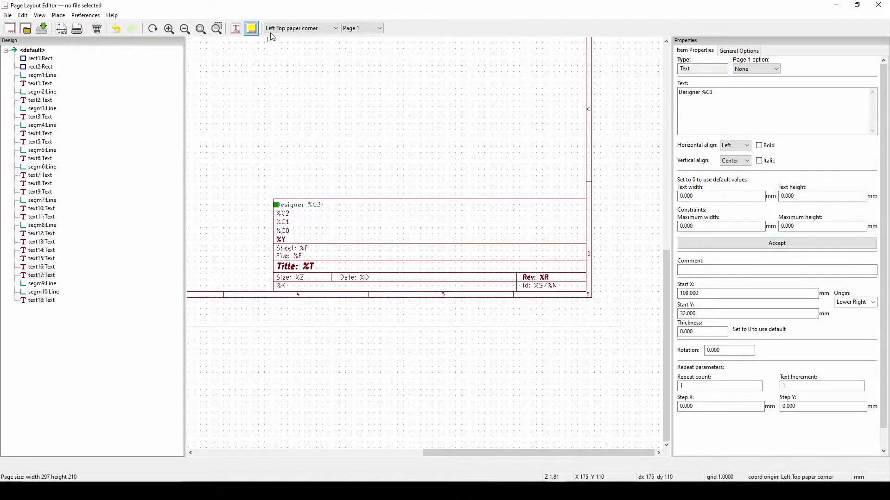
{"action": "left_click", "coordinate": [250, 31]}
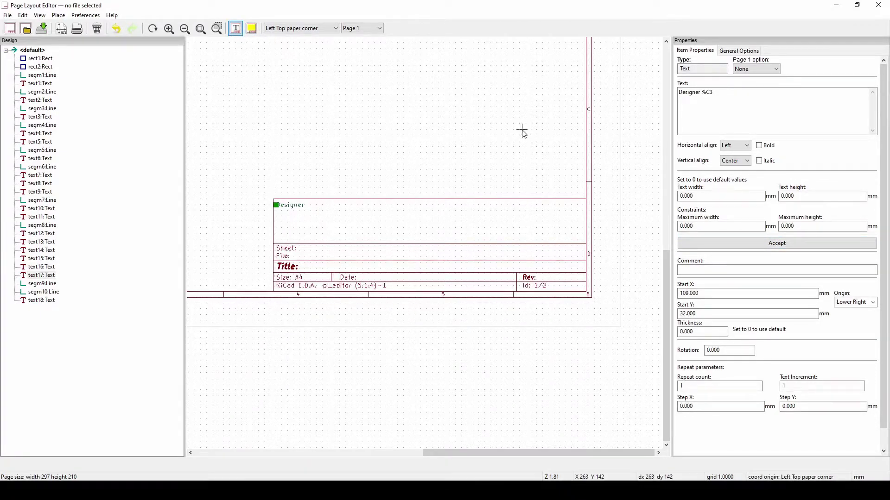
Step: Insert the Ki logo bitmap directly above the title block's right end, about 18 mm and 53 mm from the lower-right origin
{"action": "right_click", "coordinate": [32, 51]}
{"action": "left_click", "coordinate": [70, 105]}
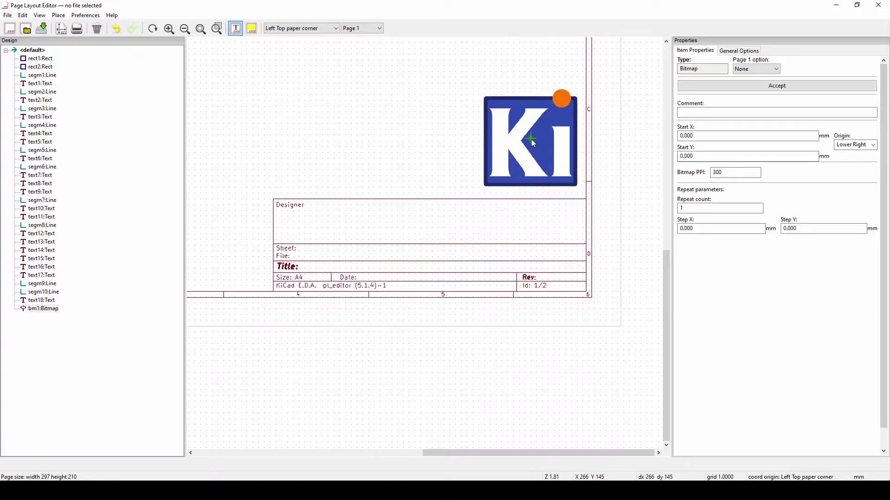
{"action": "left_click", "coordinate": [540, 148]}
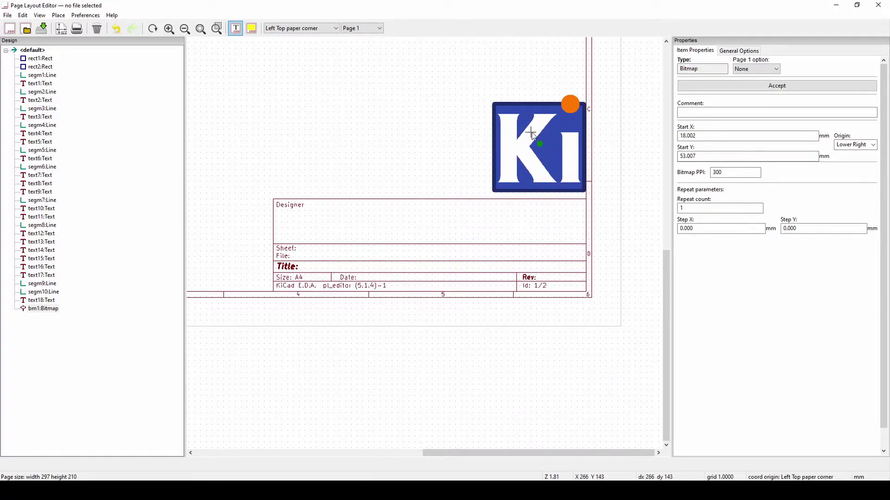
Step: Try the Ki logo at several spots around the title block, and undo the last move
{"action": "left_click", "coordinate": [299, 210]}
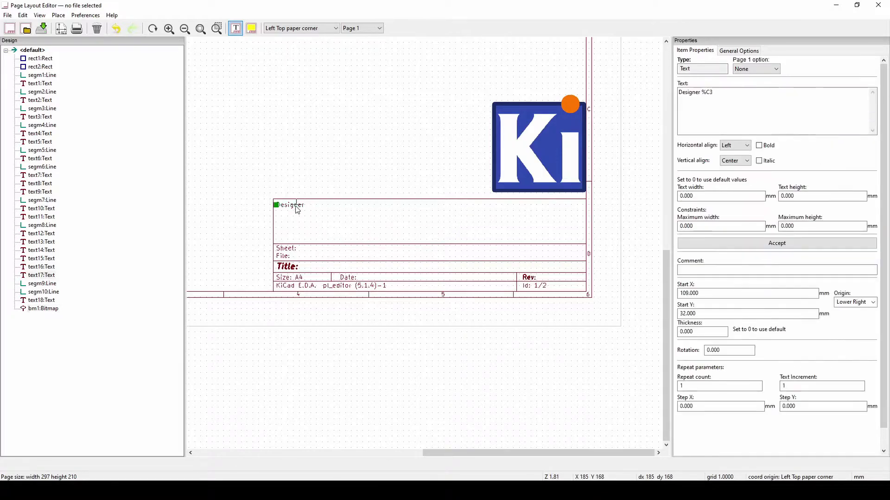
{"action": "left_click", "coordinate": [573, 143]}
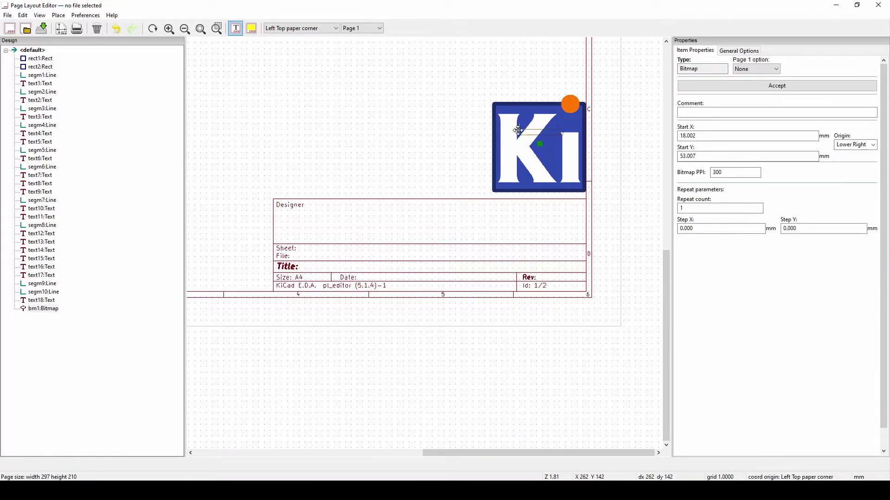
{"action": "left_click_drag", "start_coordinate": [518, 130], "coordinate": [414, 126]}
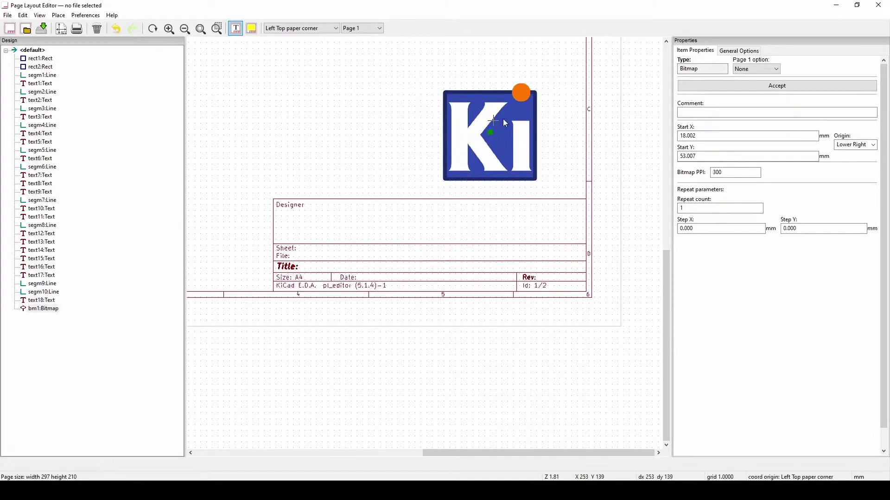
{"action": "right_click", "coordinate": [517, 111]}
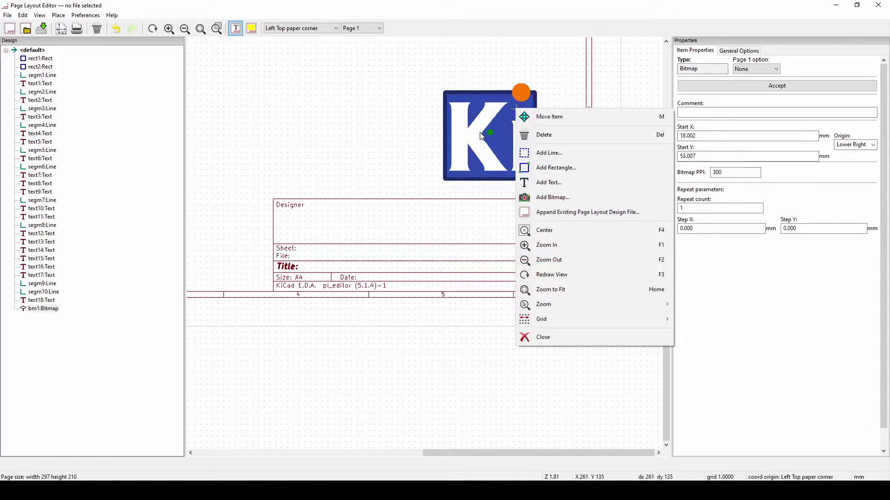
{"action": "left_click", "coordinate": [464, 119]}
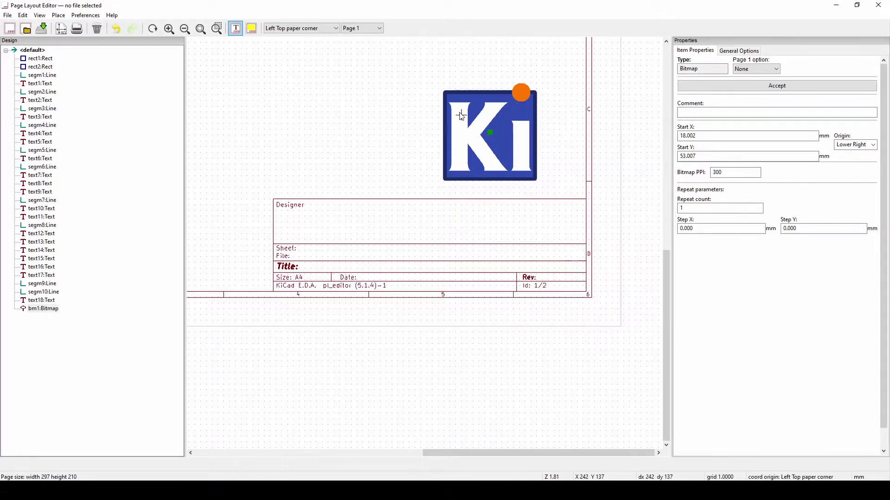
{"action": "key", "text": "m"}
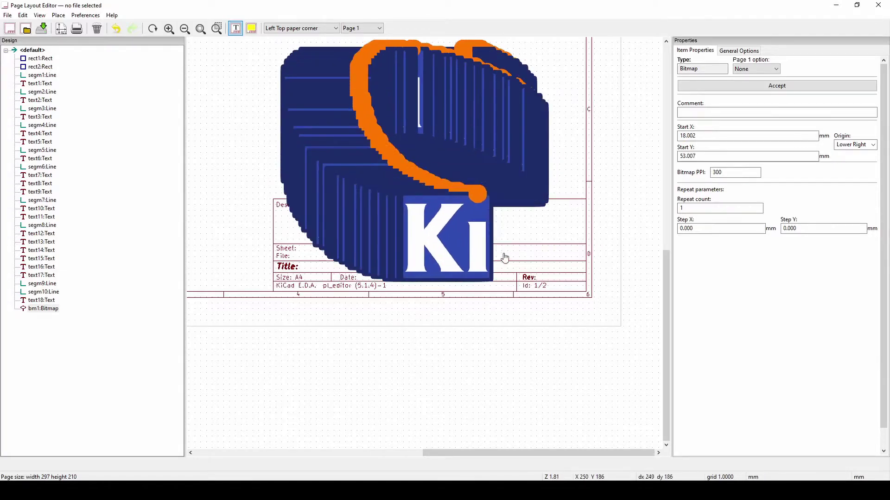
{"action": "left_click", "coordinate": [404, 141]}
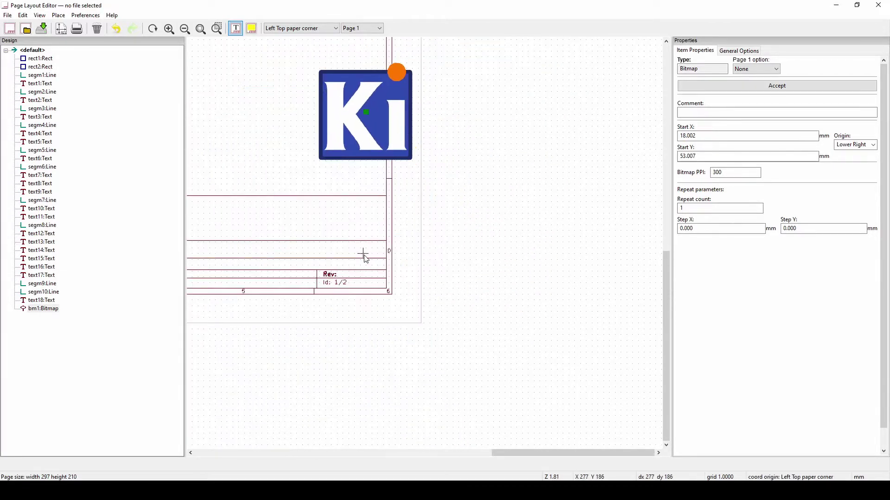
{"action": "scroll", "coordinate": [408, 255], "scroll_direction": "down", "scroll_amount": 2}
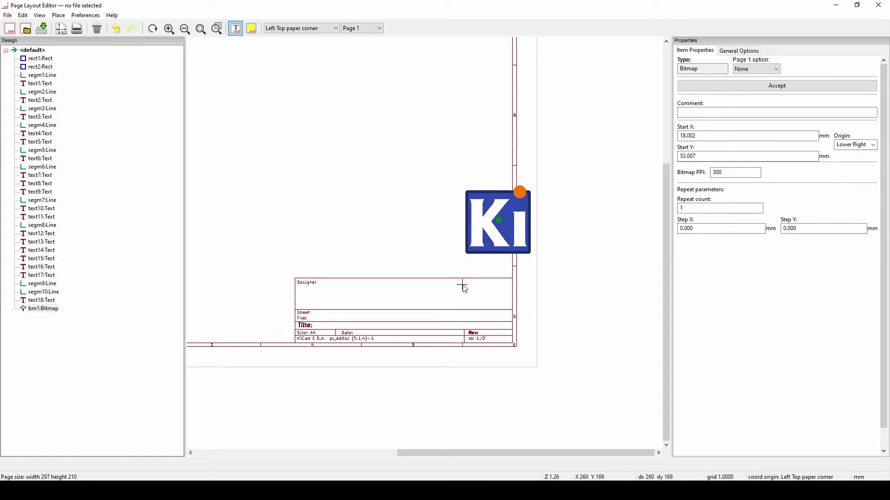
{"action": "left_click_drag", "start_coordinate": [457, 227], "coordinate": [477, 292]}
{"action": "key", "text": "ctrl+z"}
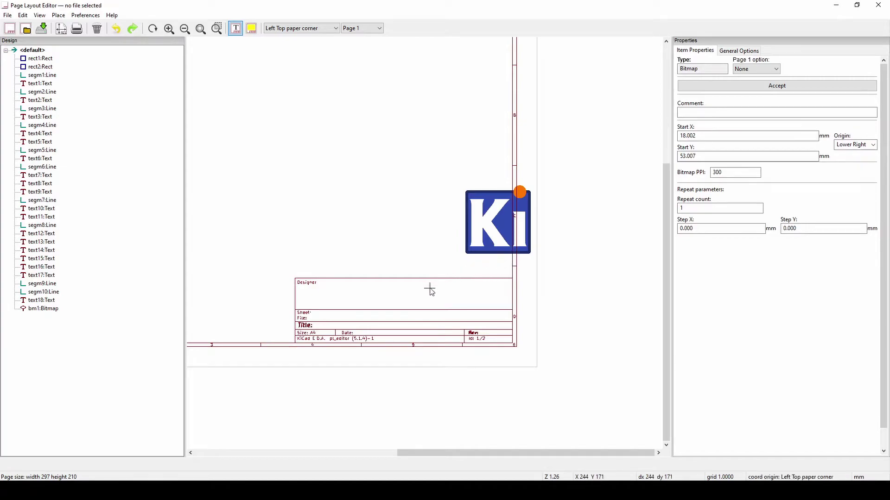
Step: Move the Ki logo into the lower-left corner inside the sheet frame, about 256 mm and 22 mm from the lower-right origin
{"action": "left_click_drag", "start_coordinate": [462, 224], "coordinate": [442, 239]}
{"action": "scroll", "coordinate": [329, 230], "scroll_direction": "down", "scroll_amount": 2}
{"action": "left_click", "coordinate": [241, 275]}
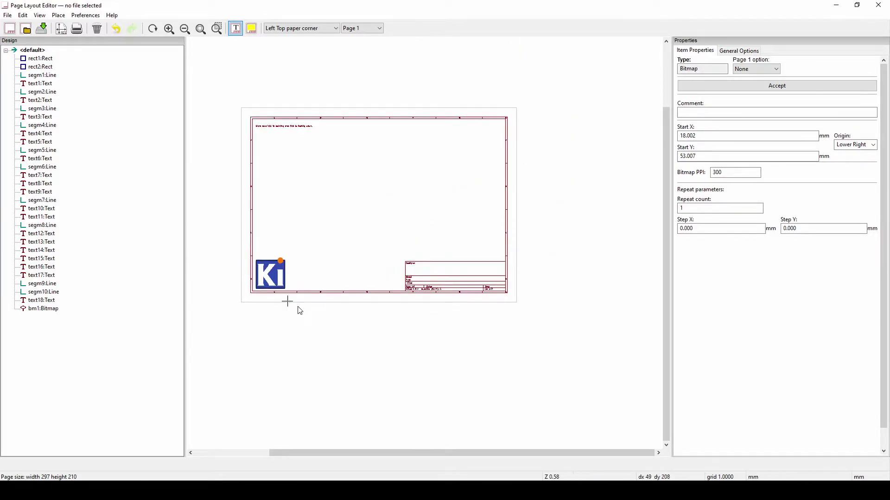
{"action": "scroll", "coordinate": [314, 308], "scroll_direction": "up", "scroll_amount": 1}
{"action": "middle_click_drag", "start_coordinate": [437, 196], "coordinate": [343, 309]}
{"action": "key", "text": "m"}
{"action": "left_click_drag", "start_coordinate": [305, 306], "coordinate": [273, 311]}
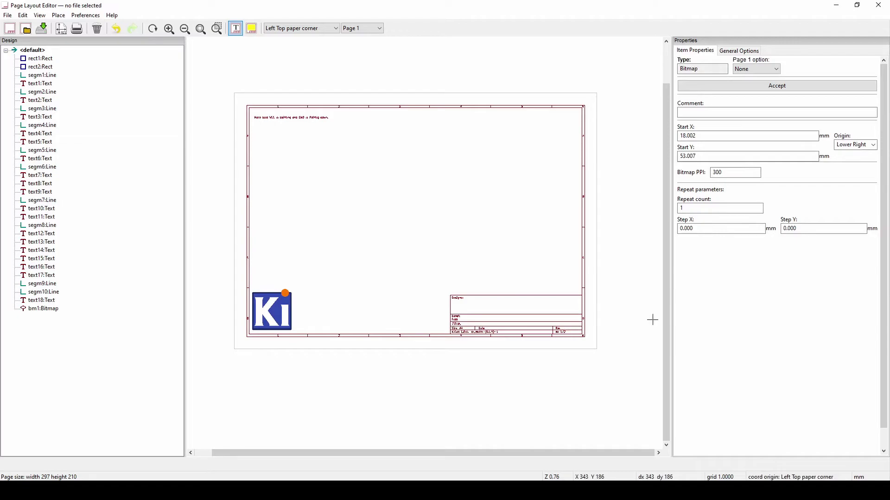
{"action": "left_click", "coordinate": [746, 85]}
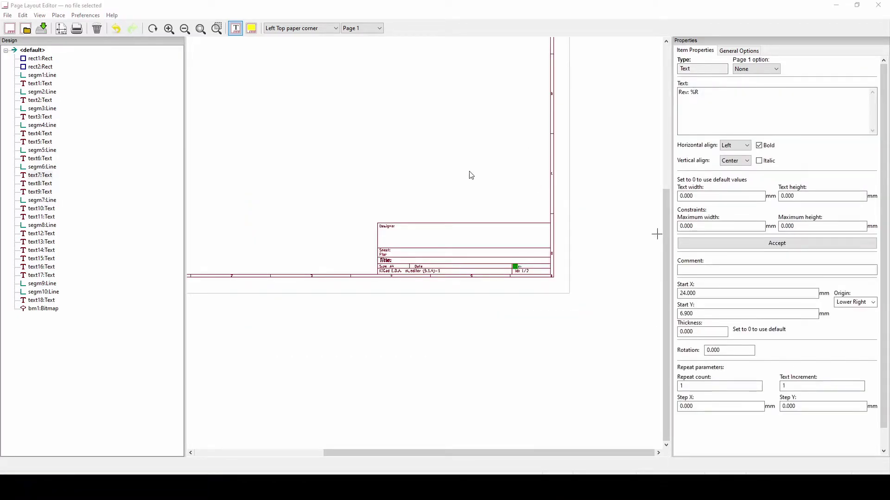
Step: Review the sheet layout, from the Rev and Id fields in the title block to the logo and the upper-left note
{"action": "scroll", "coordinate": [470, 175], "scroll_direction": "down", "scroll_amount": 4}
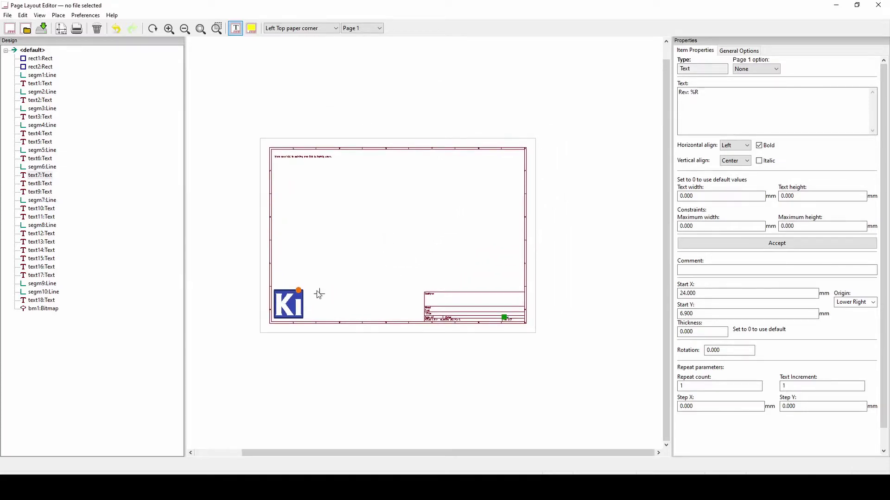
{"action": "scroll", "coordinate": [521, 276], "scroll_direction": "up", "scroll_amount": 5}
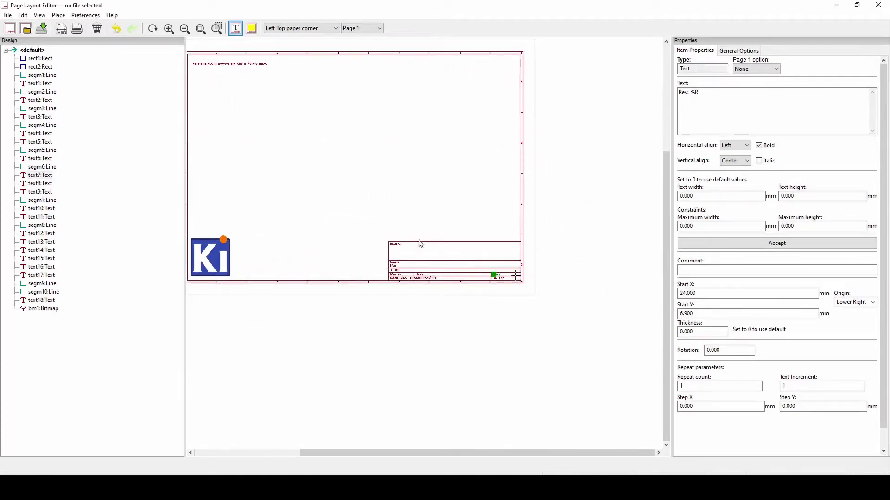
{"action": "scroll", "coordinate": [417, 245], "scroll_direction": "up", "scroll_amount": 3}
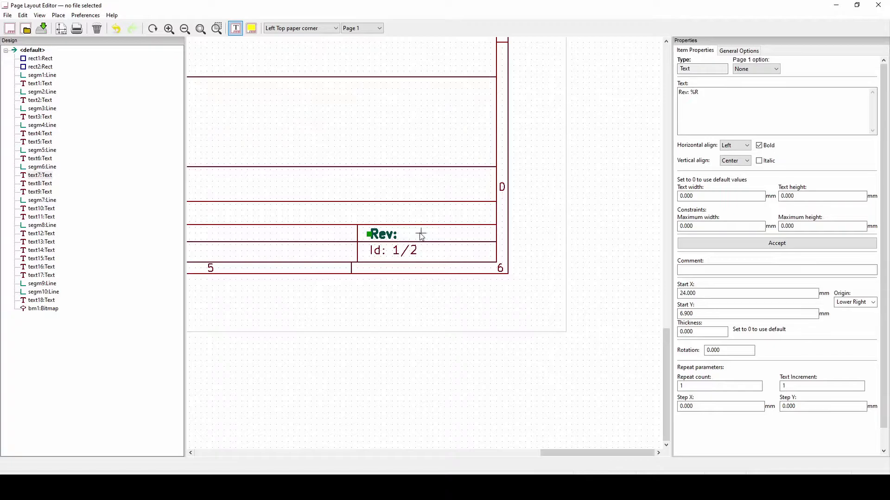
{"action": "scroll", "coordinate": [409, 234], "scroll_direction": "down", "scroll_amount": 5}
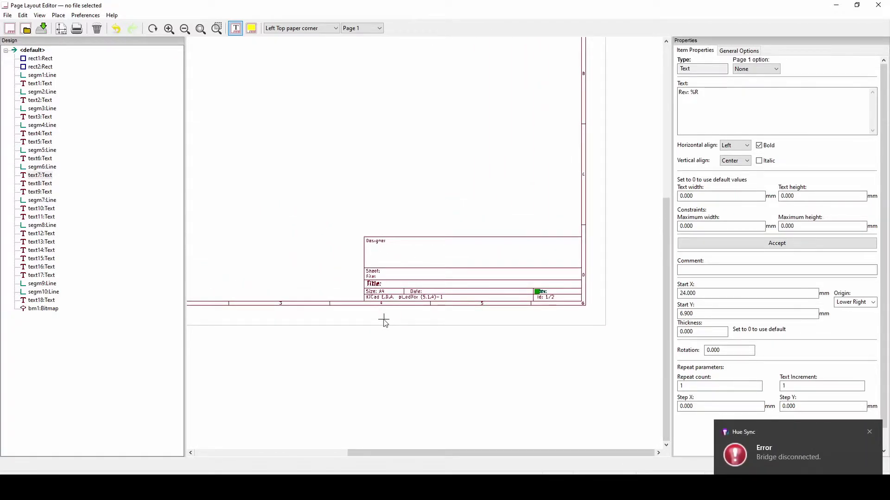
{"action": "scroll", "coordinate": [399, 301], "scroll_direction": "down", "scroll_amount": 4}
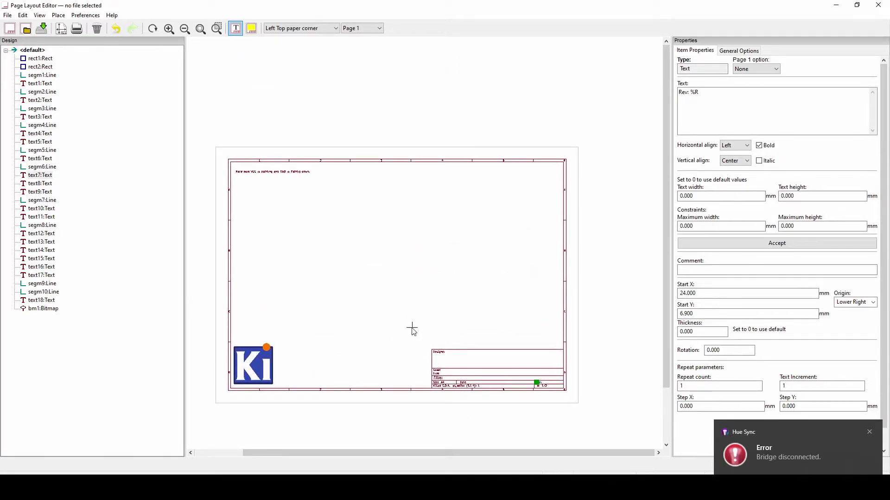
{"action": "middle_click_drag", "start_coordinate": [437, 333], "coordinate": [456, 292]}
{"action": "scroll", "coordinate": [423, 243], "scroll_direction": "up", "scroll_amount": 1}
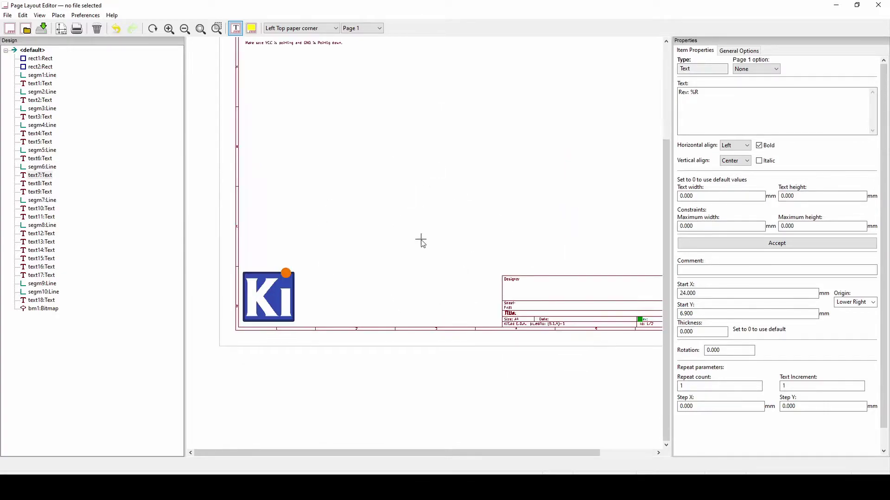
{"action": "middle_click_drag", "start_coordinate": [515, 260], "coordinate": [493, 268]}
{"action": "middle_click_drag", "start_coordinate": [462, 235], "coordinate": [504, 232]}
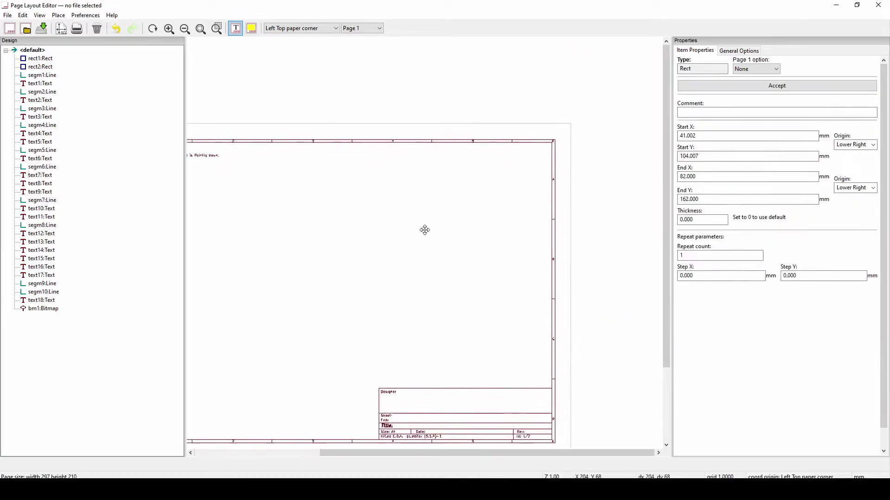
{"action": "middle_click_drag", "start_coordinate": [423, 230], "coordinate": [454, 220]}
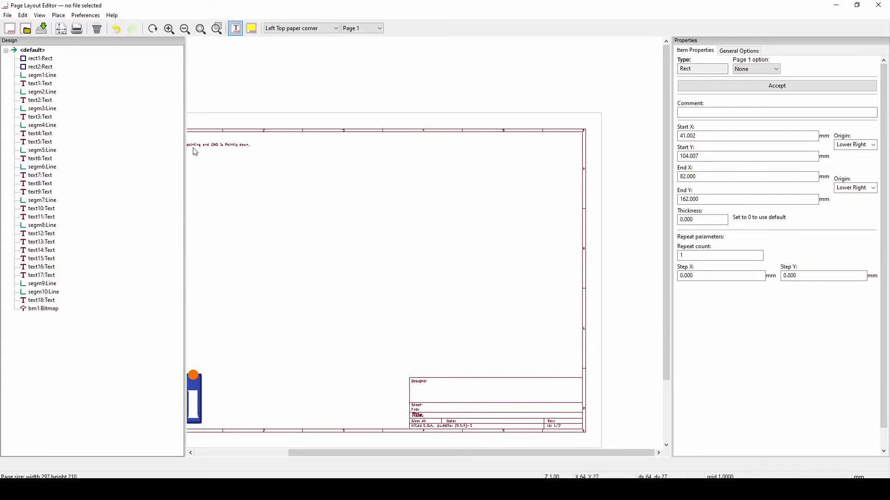
Step: Add a rectangle item in the upper middle of the sheet, starting about 134 mm and 141 mm from the lower-right origin
{"action": "right_click", "coordinate": [33, 51]}
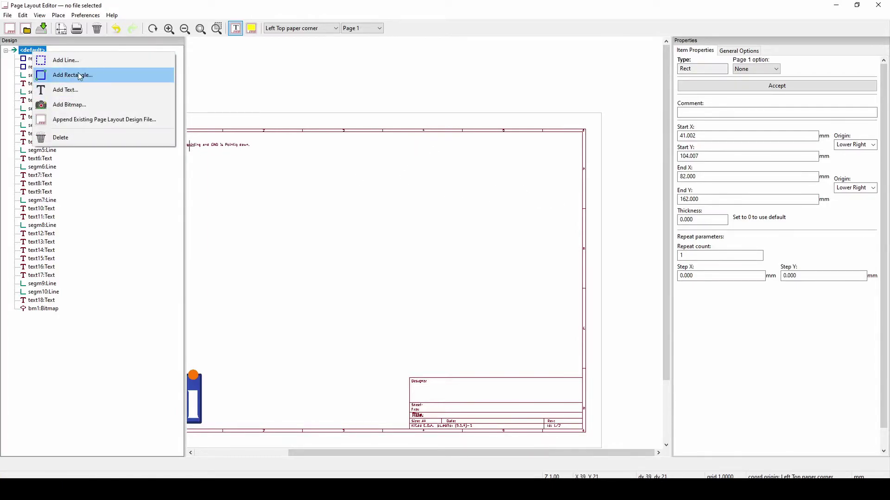
{"action": "left_click", "coordinate": [80, 76]}
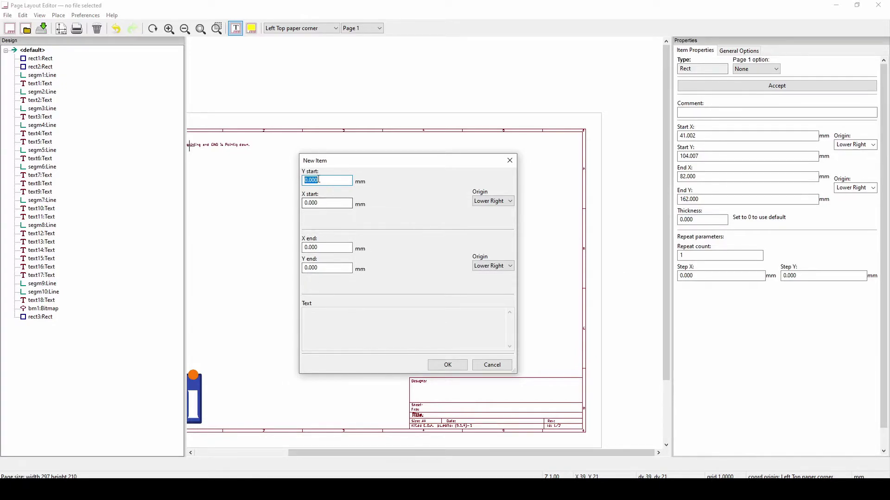
{"action": "left_click", "coordinate": [448, 366]}
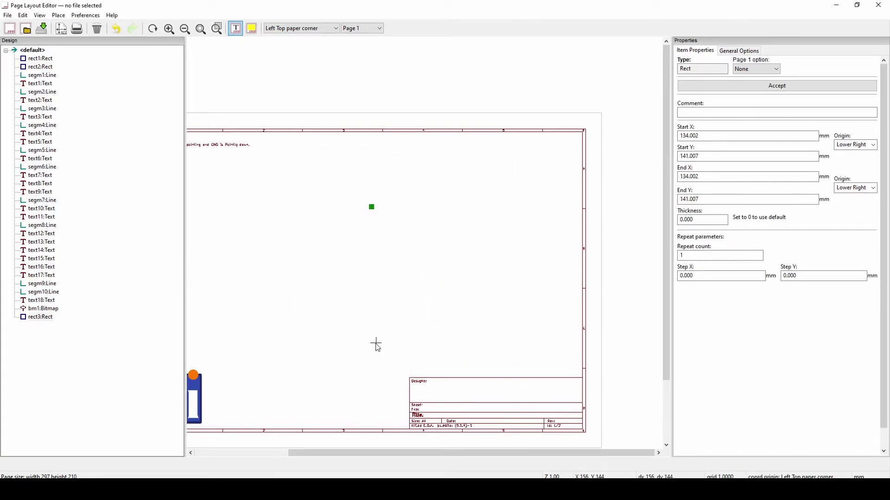
{"action": "left_click", "coordinate": [378, 212]}
{"action": "left_click_drag", "start_coordinate": [364, 207], "coordinate": [380, 213]}
{"action": "key", "text": "m"}
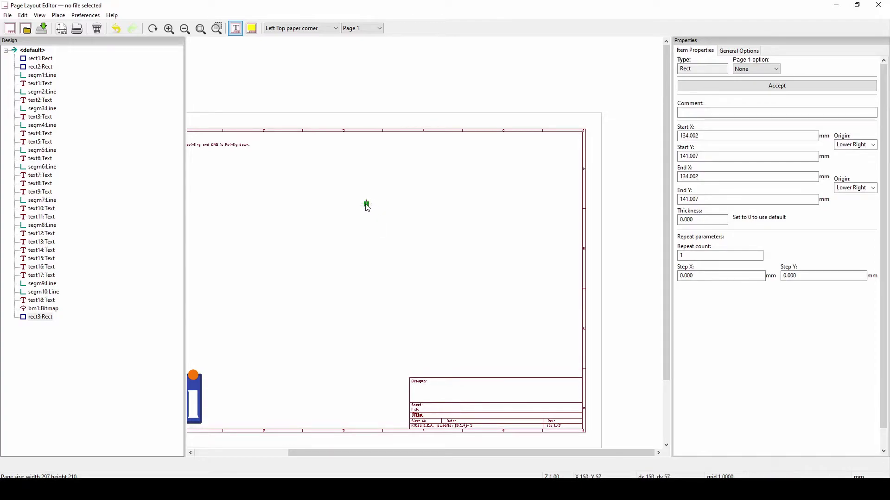
Step: Set the new rectangle's end point to X 200 mm and Y 160 mm
{"action": "left_click", "coordinate": [718, 157]}
{"action": "left_click", "coordinate": [714, 181]}
{"action": "type", "text": "200"}
{"action": "left_click", "coordinate": [707, 199]}
{"action": "type", "text": "160"}
{"action": "left_click", "coordinate": [777, 86]}
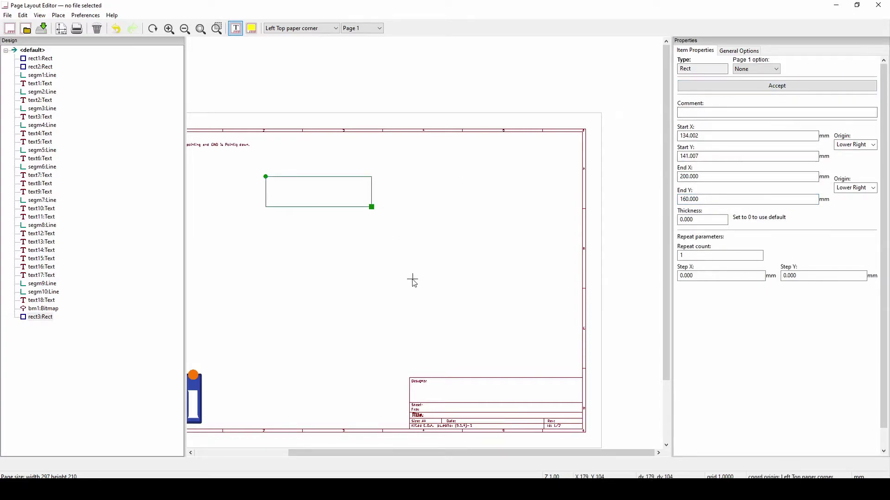
Step: Delete the newly added rectangle from the sheet
{"action": "left_click_drag", "start_coordinate": [347, 207], "coordinate": [504, 214]}
{"action": "key", "text": "Escape"}
{"action": "key", "text": "Delete"}
Step: Add a horizontal line near the upper frame edge, from about X 110 mm to X 2 mm at Y 182 mm, lower-right origin
{"action": "scroll", "coordinate": [423, 246], "scroll_direction": "up", "scroll_amount": 4}
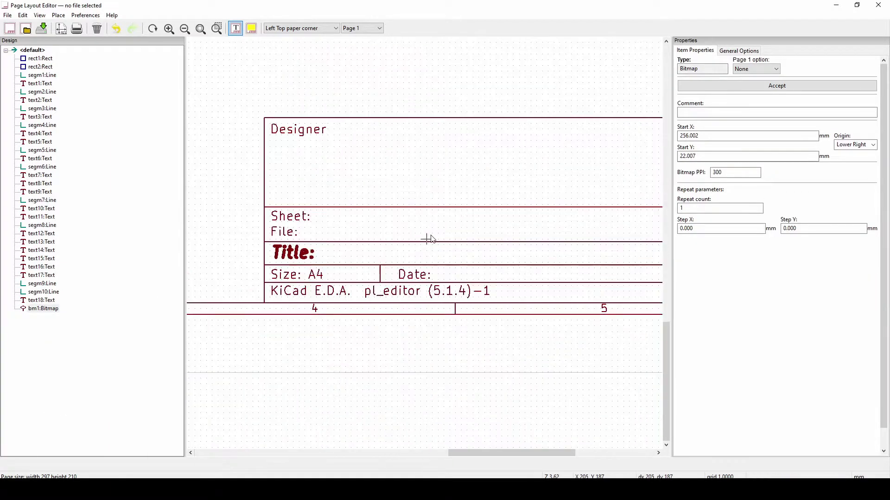
{"action": "left_click_drag", "start_coordinate": [426, 251], "coordinate": [426, 246]}
{"action": "scroll", "coordinate": [426, 246], "scroll_direction": "down", "scroll_amount": 4}
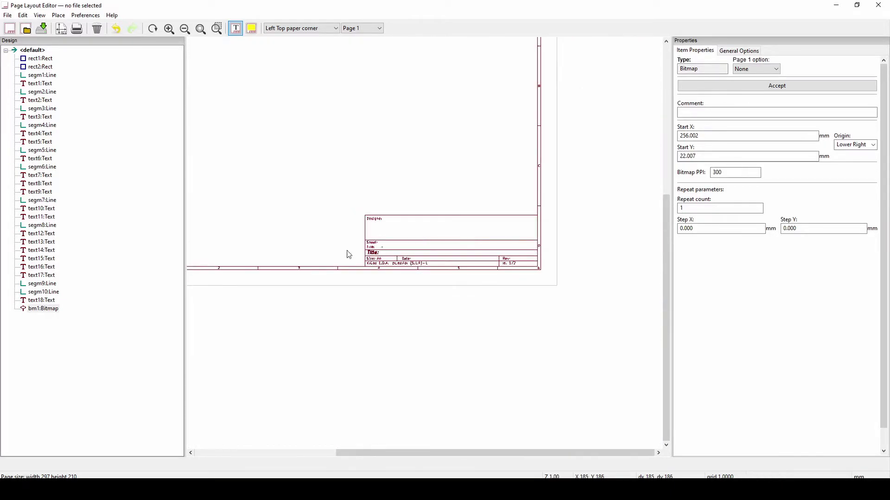
{"action": "right_click", "coordinate": [40, 51]}
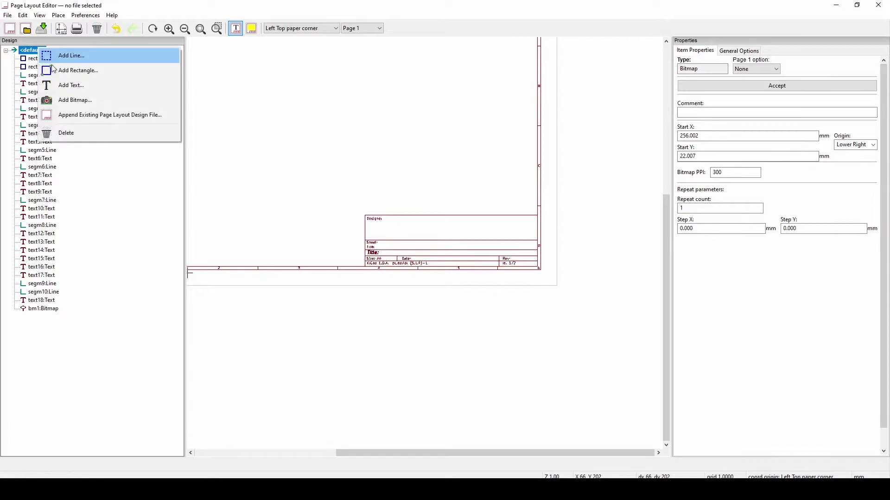
{"action": "left_click", "coordinate": [59, 69]}
{"action": "scroll", "coordinate": [423, 243], "scroll_direction": "up", "scroll_amount": 3}
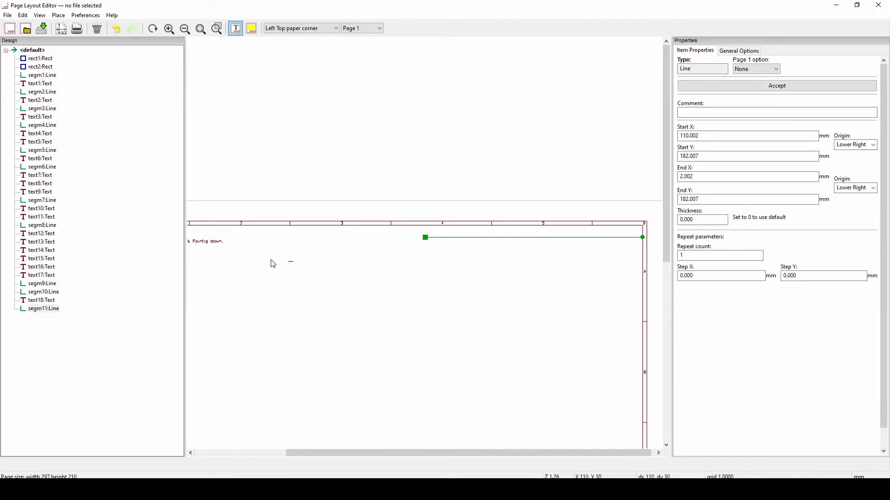
Step: Examine the coordinates of the short vertical divider line between the Size and Date fields in the title block
{"action": "left_click", "coordinate": [213, 242]}
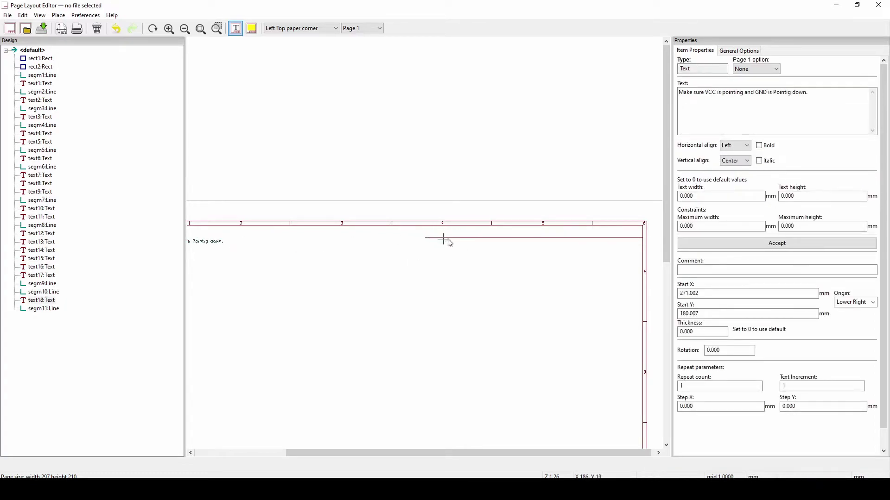
{"action": "scroll", "coordinate": [417, 257], "scroll_direction": "down", "scroll_amount": 2}
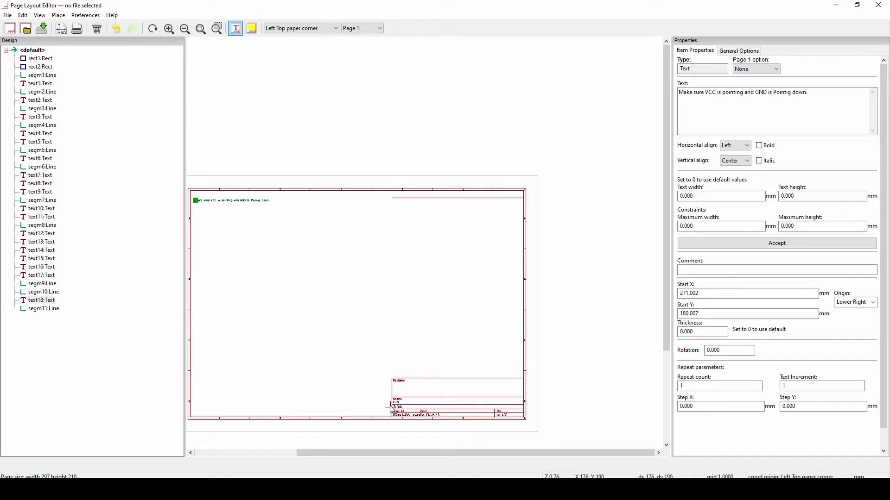
{"action": "scroll", "coordinate": [389, 408], "scroll_direction": "up", "scroll_amount": 6}
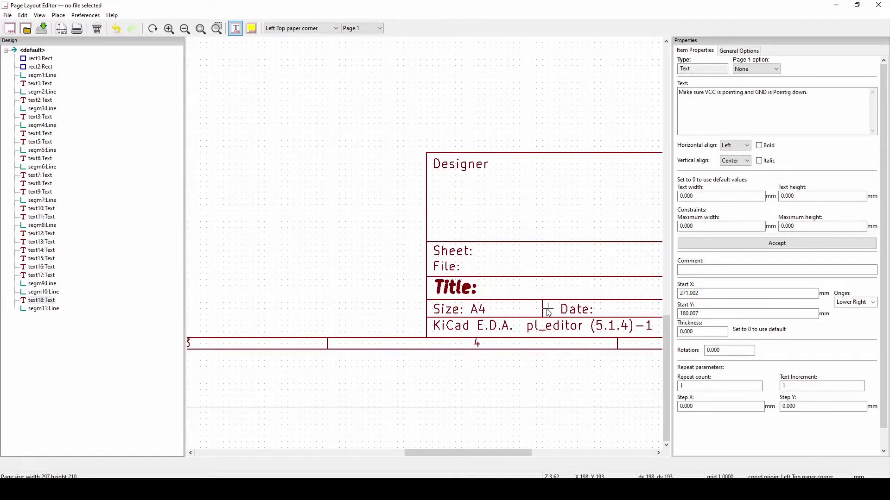
{"action": "left_click", "coordinate": [40, 285]}
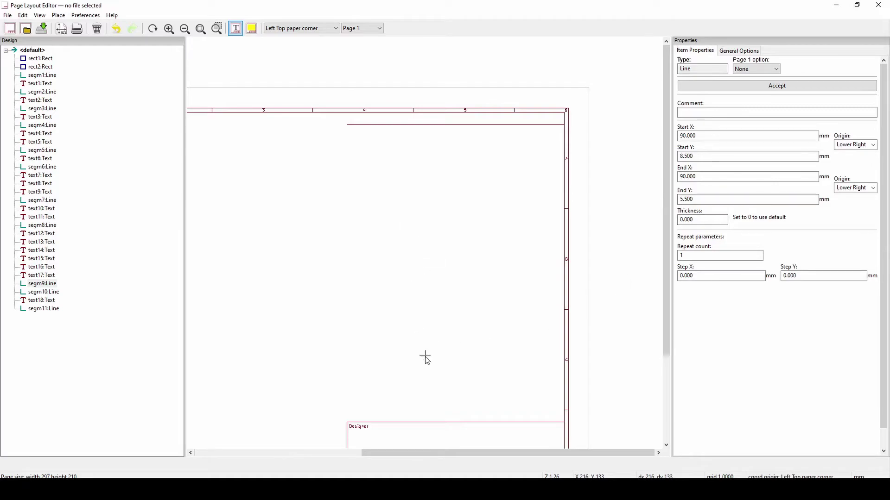
{"action": "left_click", "coordinate": [695, 157]}
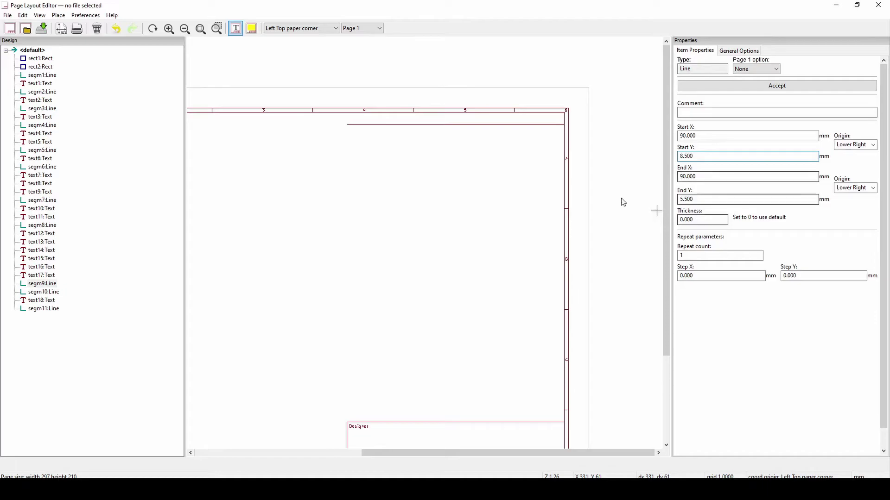
Step: Add a 3 mm vertical line near the upper frame edge at X about 110 mm, from Y 185 to 188 mm, lower-right origin
{"action": "right_click", "coordinate": [32, 54]}
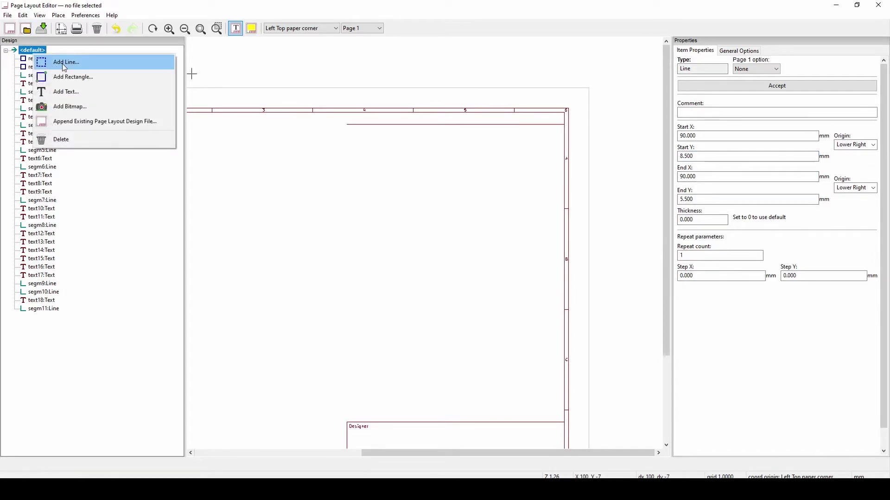
{"action": "left_click", "coordinate": [52, 62]}
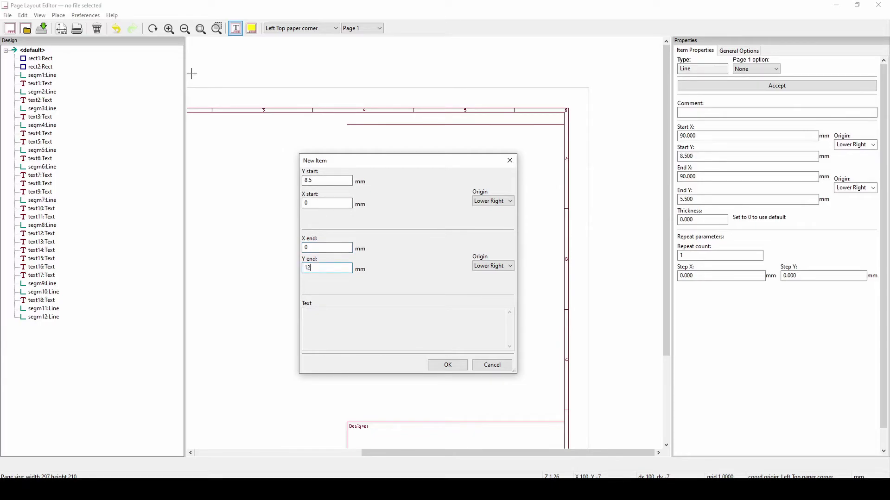
{"action": "scroll", "coordinate": [417, 225], "scroll_direction": "down", "scroll_amount": 1}
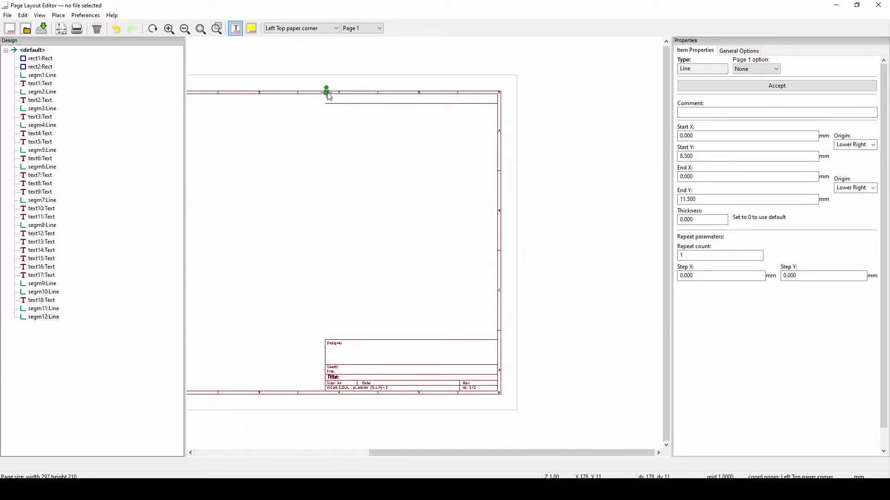
{"action": "scroll", "coordinate": [328, 94], "scroll_direction": "up", "scroll_amount": 7}
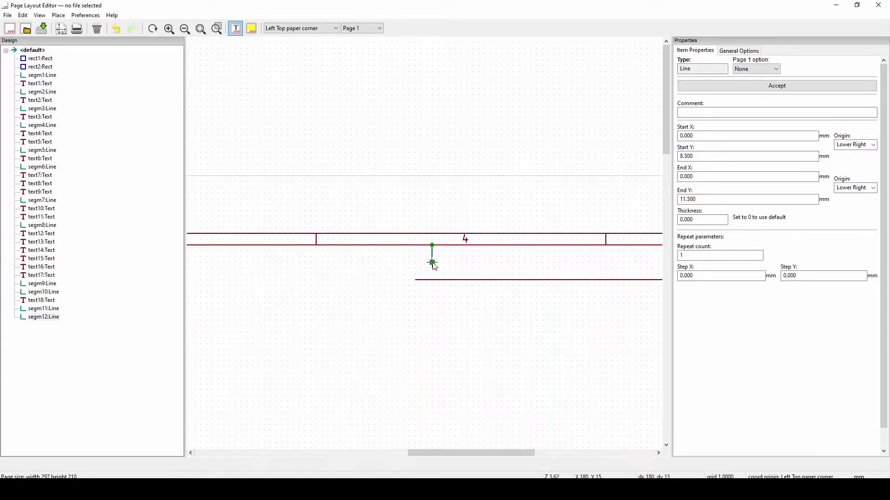
{"action": "left_click", "coordinate": [392, 240]}
{"action": "scroll", "coordinate": [484, 283], "scroll_direction": "down", "scroll_amount": 3}
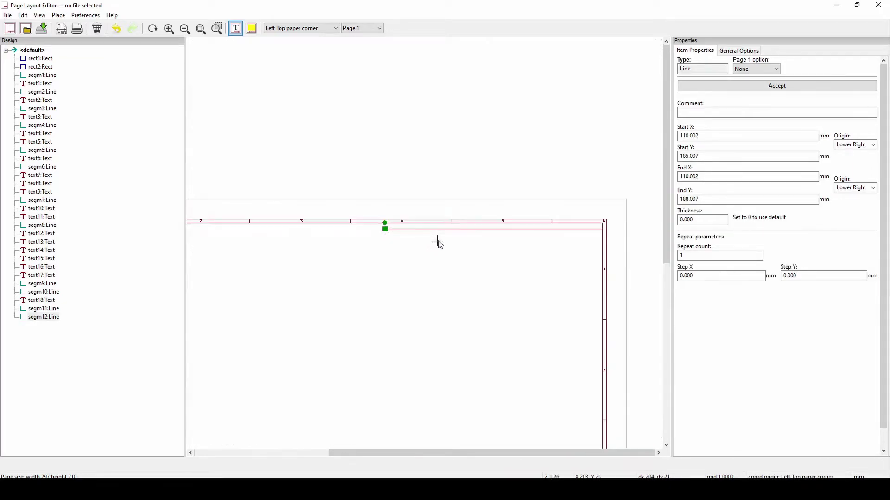
{"action": "scroll", "coordinate": [490, 246], "scroll_direction": "up", "scroll_amount": 2}
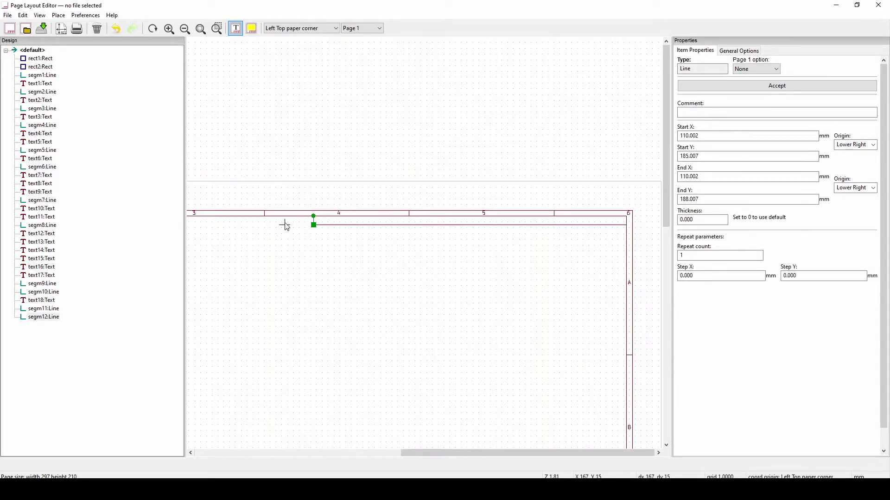
{"action": "scroll", "coordinate": [403, 241], "scroll_direction": "up", "scroll_amount": 2}
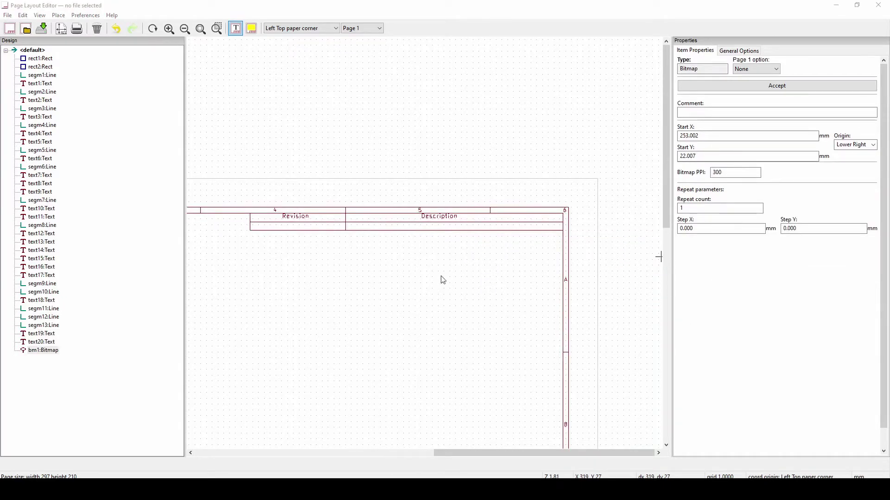
Step: Set the Revision heading text's start Y to 186.5 mm, keeping the lower-right origin
{"action": "scroll", "coordinate": [313, 227], "scroll_direction": "up", "scroll_amount": 2}
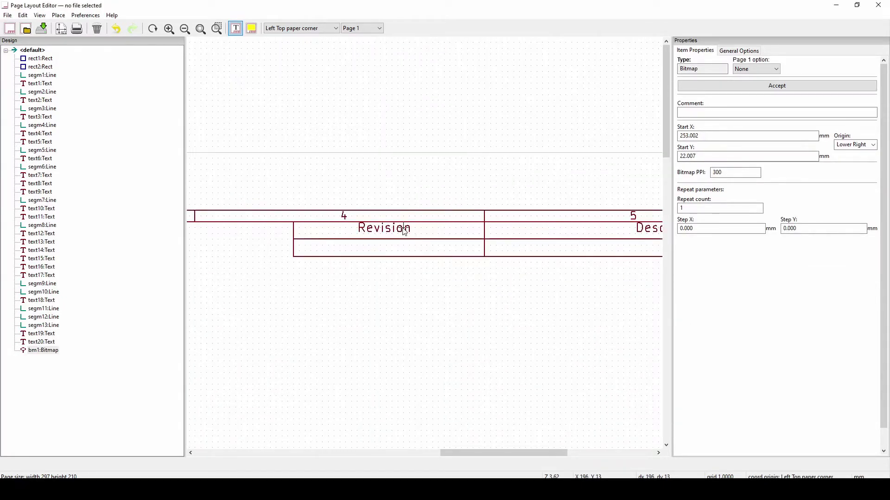
{"action": "left_click", "coordinate": [404, 230]}
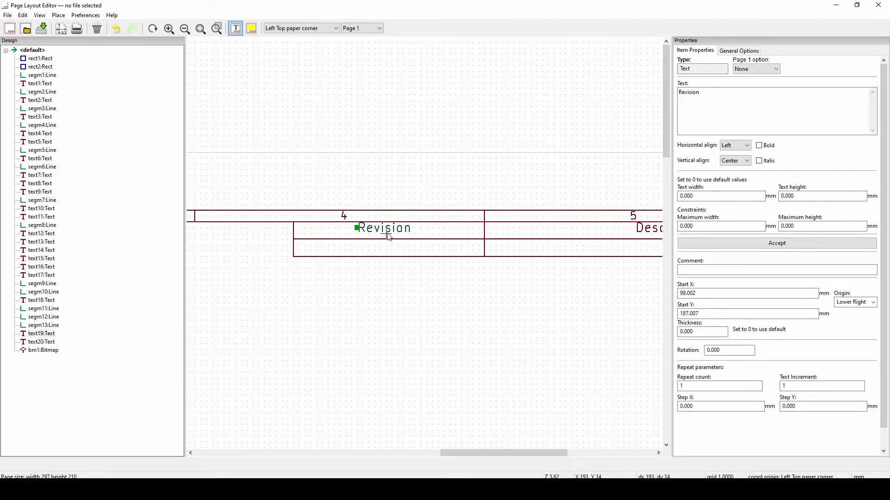
{"action": "left_click", "coordinate": [387, 257]}
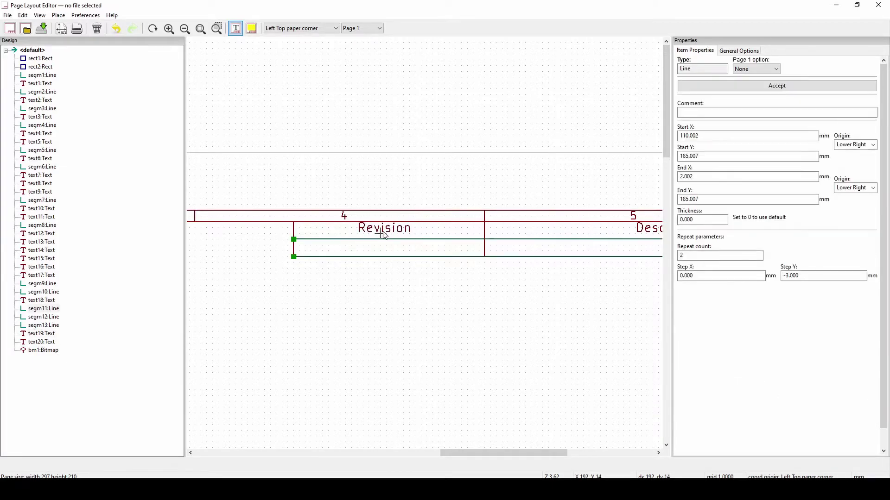
{"action": "left_click", "coordinate": [394, 235]}
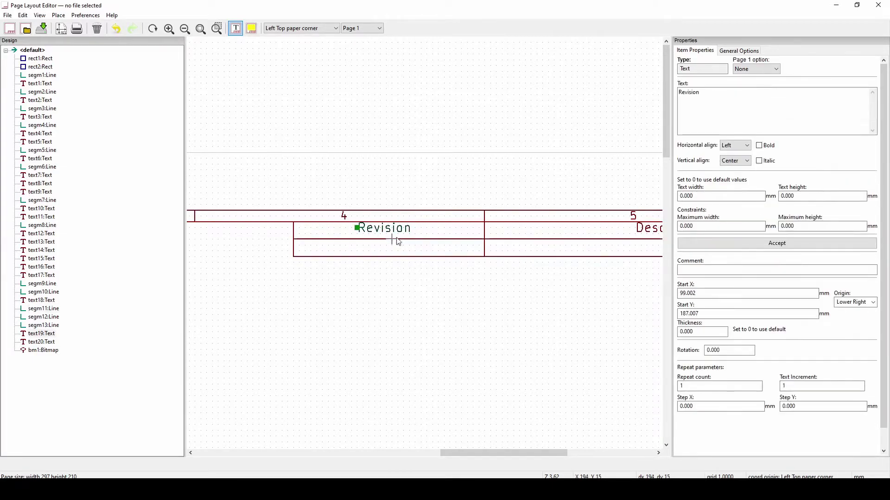
{"action": "left_click", "coordinate": [688, 313]}
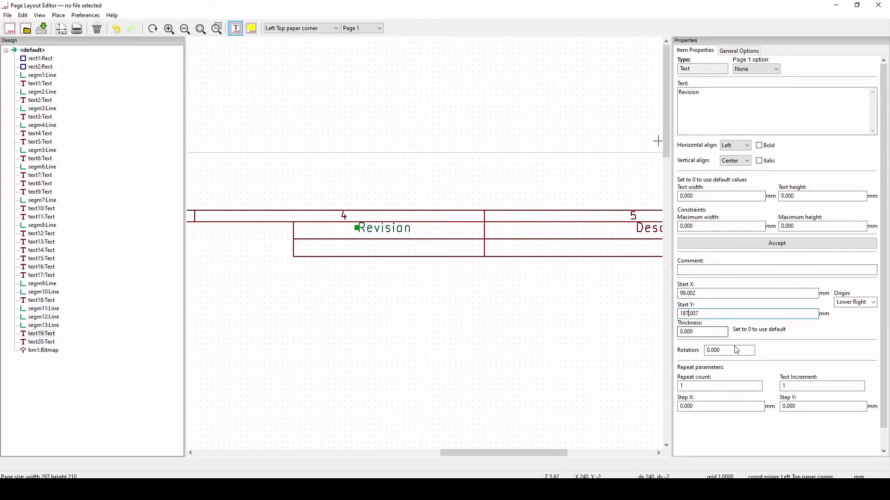
{"action": "type", "text": "8"}
{"action": "key", "text": "BackSpace"}
{"action": "type", "text": "6"}
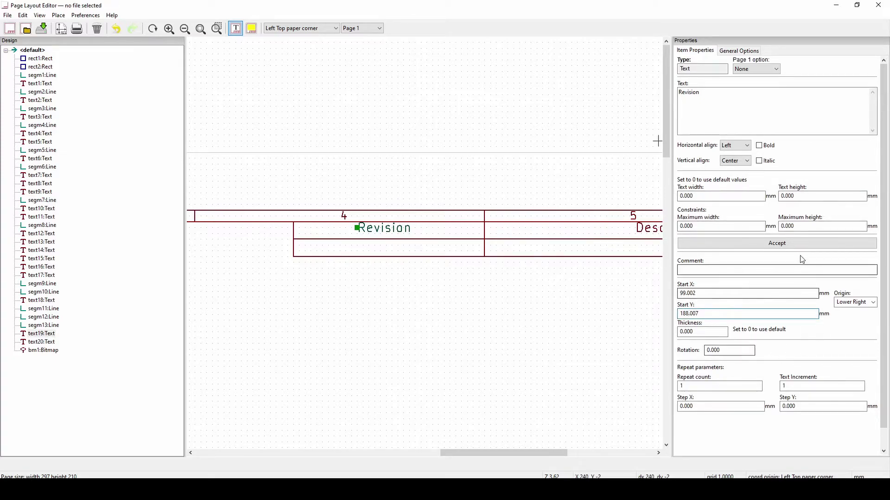
{"action": "left_click", "coordinate": [802, 247]}
{"action": "left_click_drag", "start_coordinate": [693, 314], "coordinate": [697, 315]}
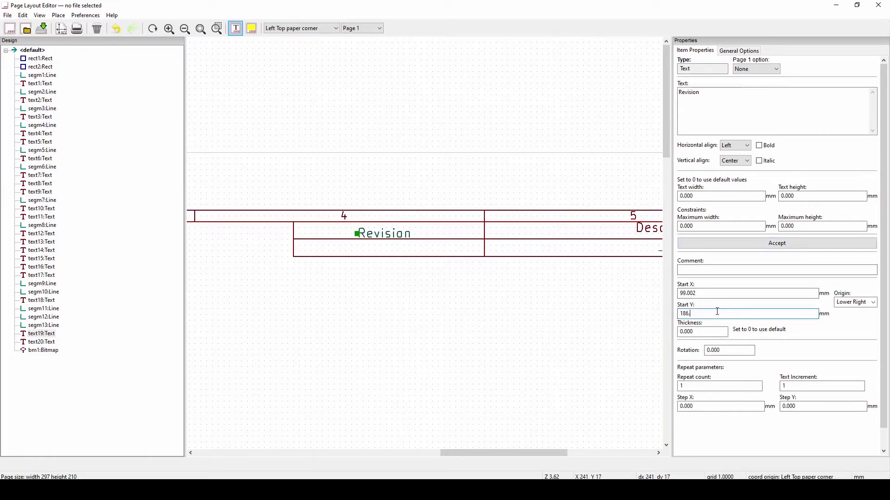
{"action": "type", "text": ".5"}
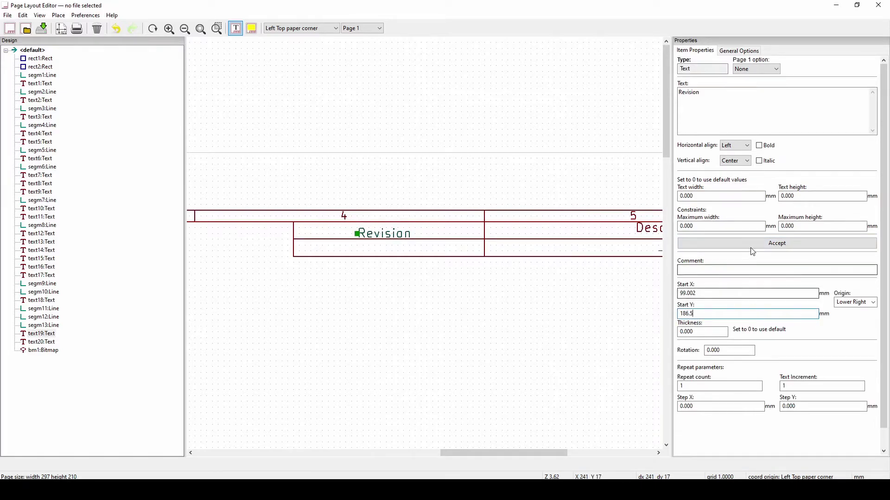
{"action": "left_click", "coordinate": [751, 244]}
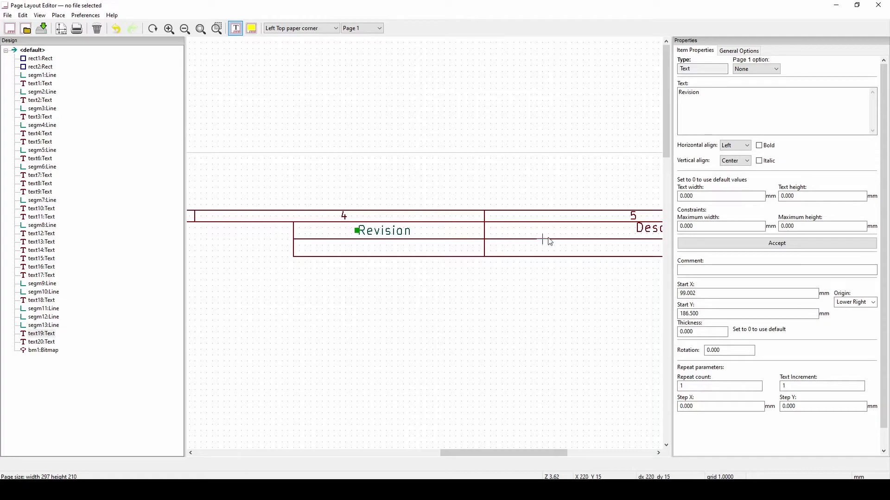
Step: Move the Description heading text slightly left within its table cell, to start X about 53 mm
{"action": "middle_click_drag", "start_coordinate": [568, 240], "coordinate": [494, 248]}
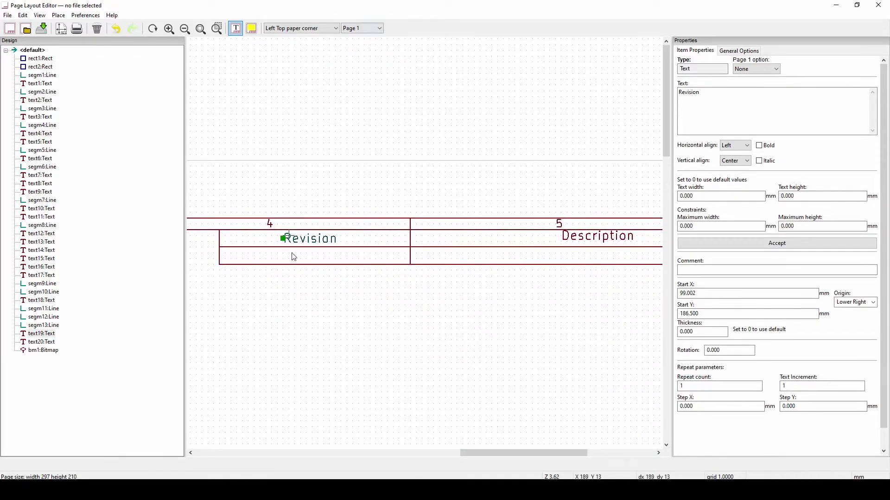
{"action": "left_click", "coordinate": [598, 238]}
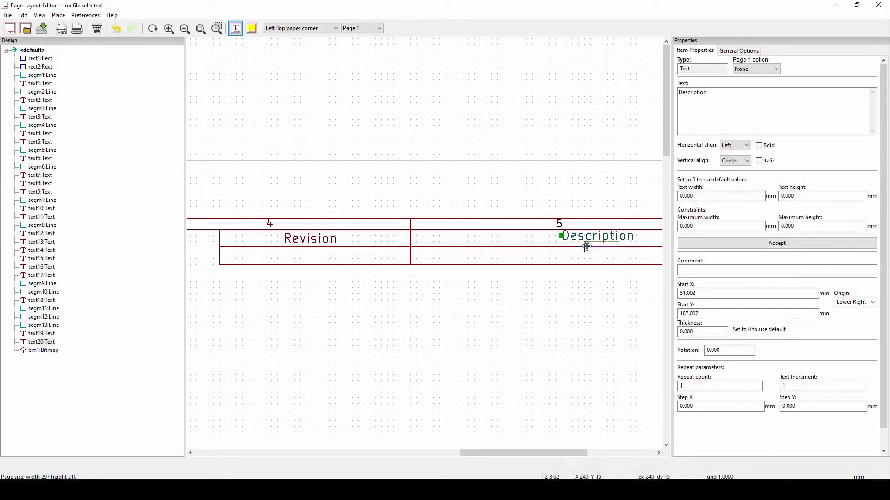
{"action": "left_click_drag", "start_coordinate": [585, 242], "coordinate": [535, 253]}
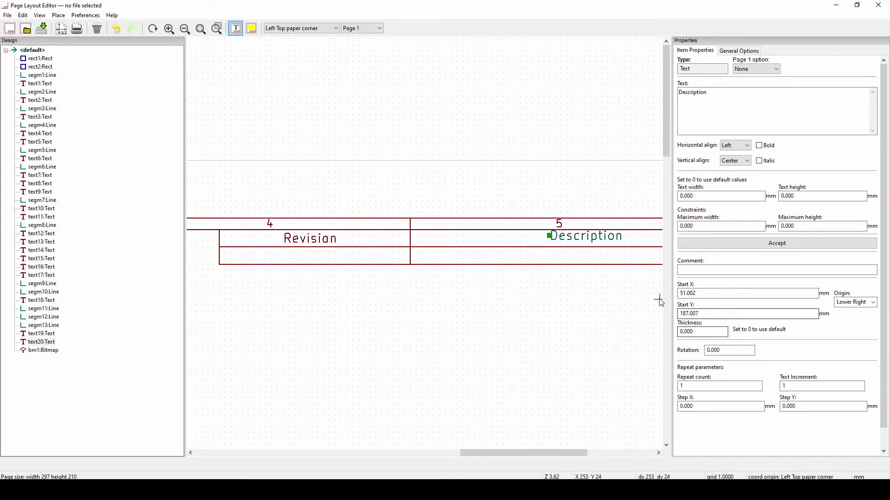
Step: Set the Description heading text's start Y to 186.5 mm, matching the Revision heading
{"action": "left_click", "coordinate": [335, 243]}
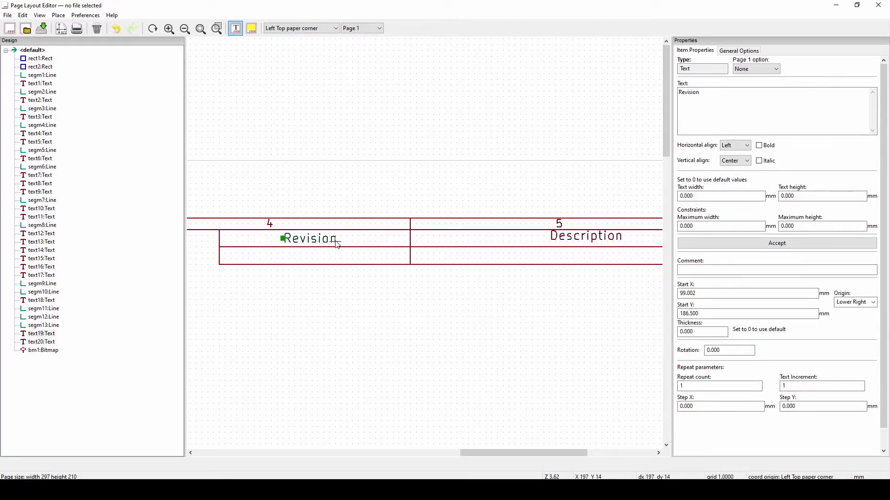
{"action": "left_click", "coordinate": [587, 236]}
{"action": "left_click_drag", "start_coordinate": [699, 315], "coordinate": [671, 315]}
{"action": "type", "text": "186.5"}
{"action": "key", "text": "Return"}
Step: Examine the position of the Revision and Description headings and the lines of the revision table
{"action": "scroll", "coordinate": [457, 179], "scroll_direction": "down", "scroll_amount": 2}
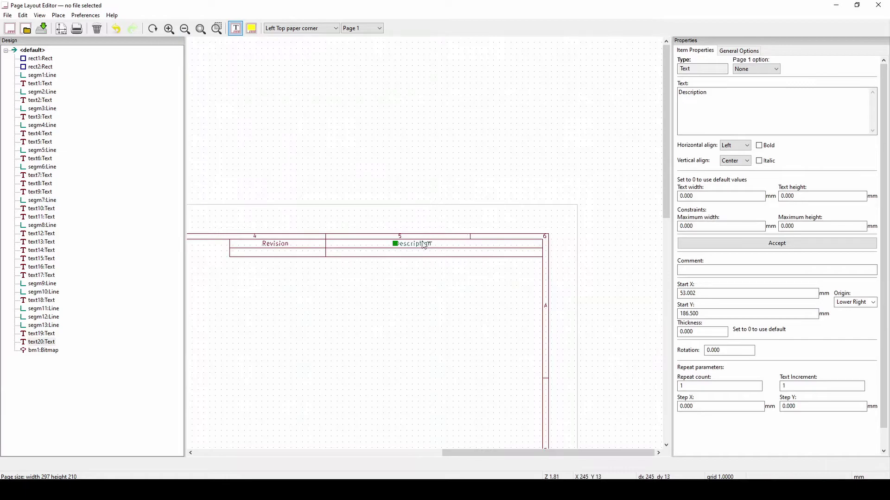
{"action": "scroll", "coordinate": [418, 240], "scroll_direction": "up", "scroll_amount": 2}
{"action": "middle_click_drag", "start_coordinate": [584, 241], "coordinate": [492, 236]}
{"action": "scroll", "coordinate": [453, 241], "scroll_direction": "down", "scroll_amount": 1}
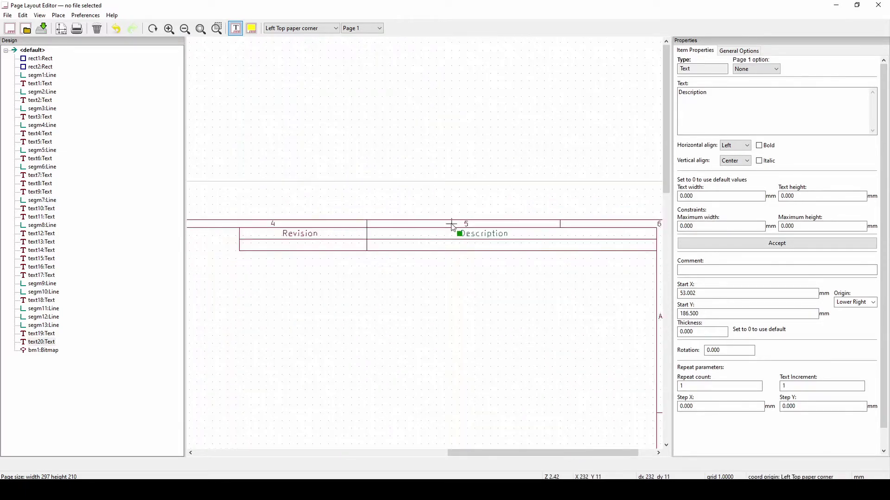
{"action": "middle_click_drag", "start_coordinate": [301, 247], "coordinate": [368, 292]}
{"action": "scroll", "coordinate": [421, 234], "scroll_direction": "up", "scroll_amount": 2}
{"action": "scroll", "coordinate": [426, 234], "scroll_direction": "right", "scroll_amount": 5}
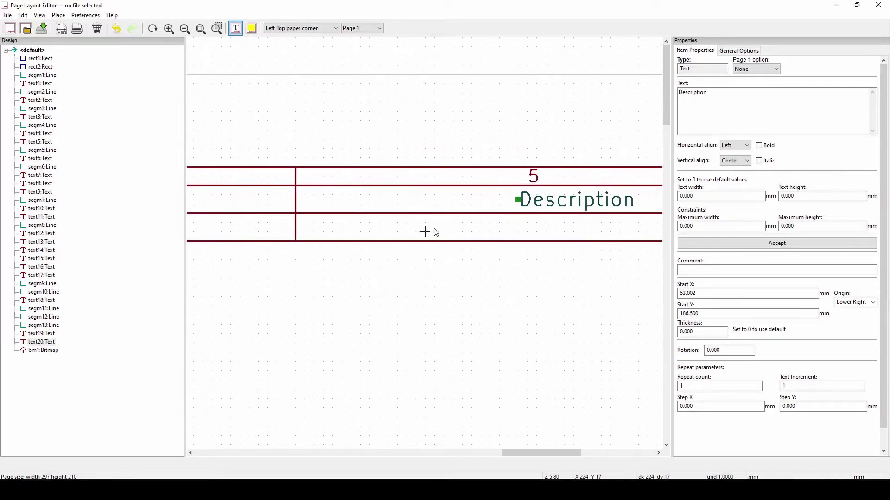
{"action": "middle_click_drag", "start_coordinate": [564, 231], "coordinate": [427, 231]}
{"action": "scroll", "coordinate": [424, 235], "scroll_direction": "down", "scroll_amount": 2}
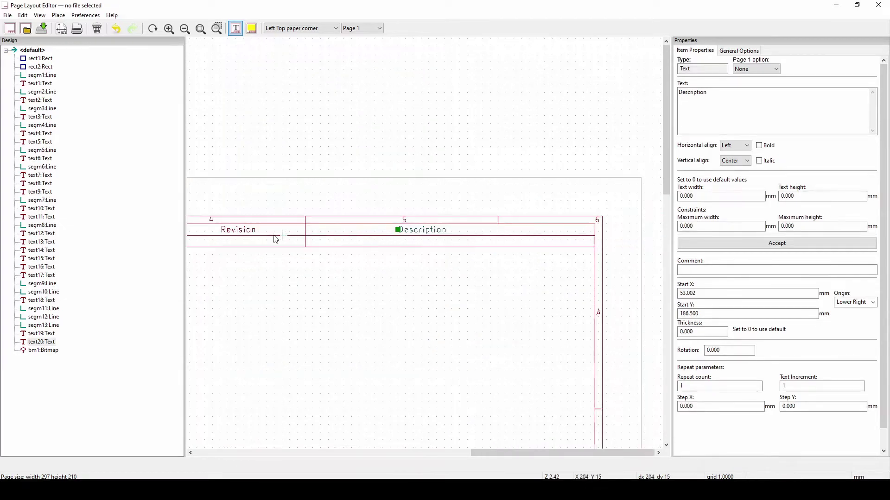
{"action": "middle_click_drag", "start_coordinate": [268, 238], "coordinate": [337, 239]}
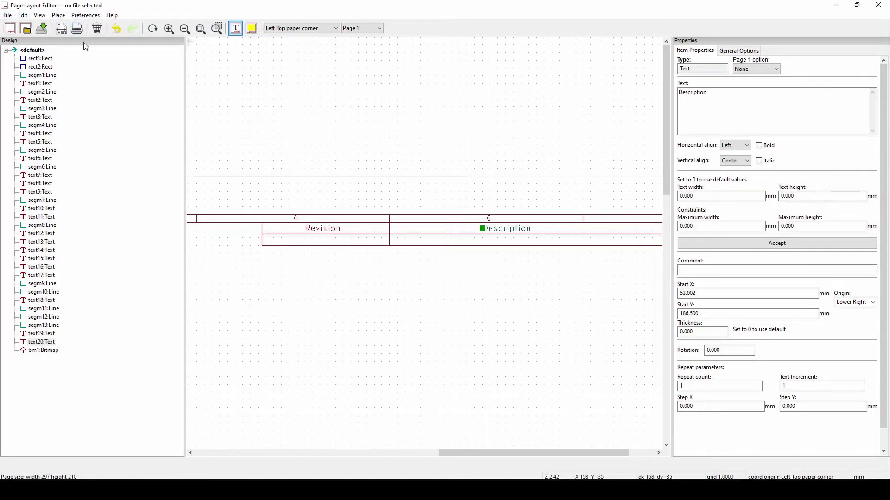
Step: Save the page layout design in the Downloads folder as PlumPot Layout.kicad_wks
{"action": "scroll", "coordinate": [392, 207], "scroll_direction": "down", "scroll_amount": 1}
{"action": "scroll", "coordinate": [421, 242], "scroll_direction": "up", "scroll_amount": 1}
{"action": "middle_click_drag", "start_coordinate": [393, 227], "coordinate": [423, 179]}
{"action": "left_click", "coordinate": [41, 29]}
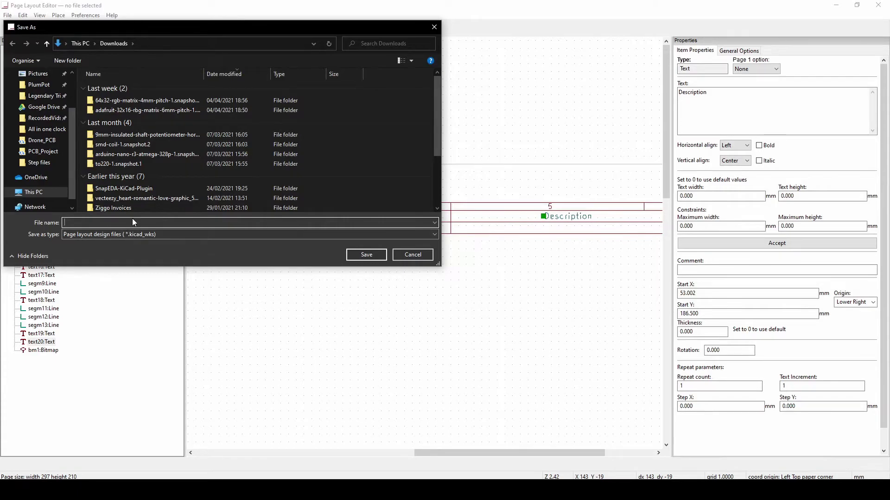
{"action": "type", "text": "PlumPo"}
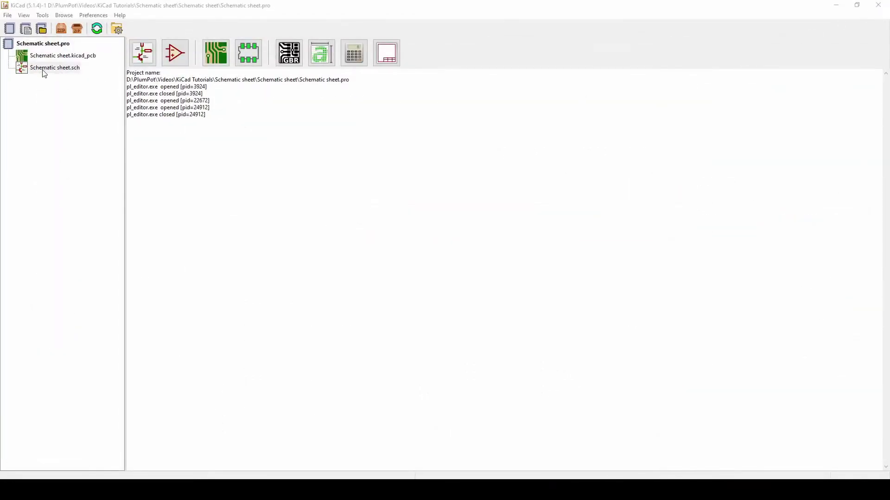
Step: Open the project's schematic file Schematic sheet.sch in Eeschema from the KiCad project window
{"action": "double_click", "coordinate": [44, 71]}
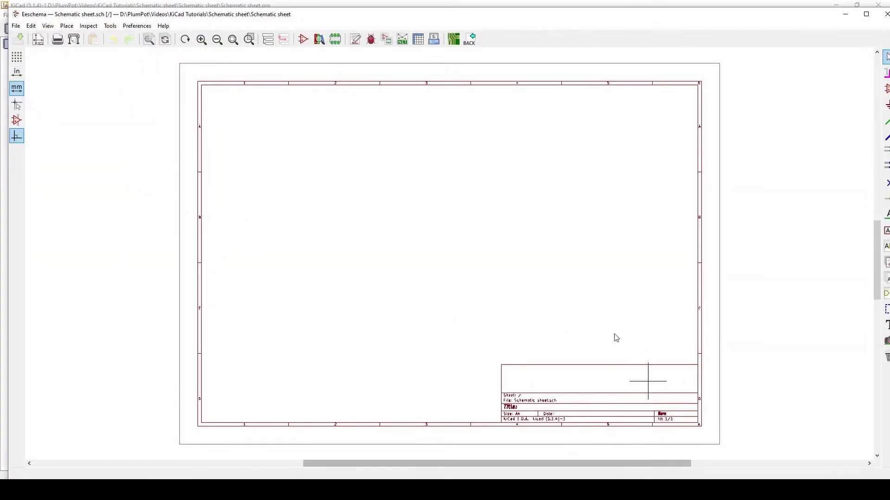
{"action": "left_click", "coordinate": [16, 26]}
{"action": "left_click", "coordinate": [40, 151]}
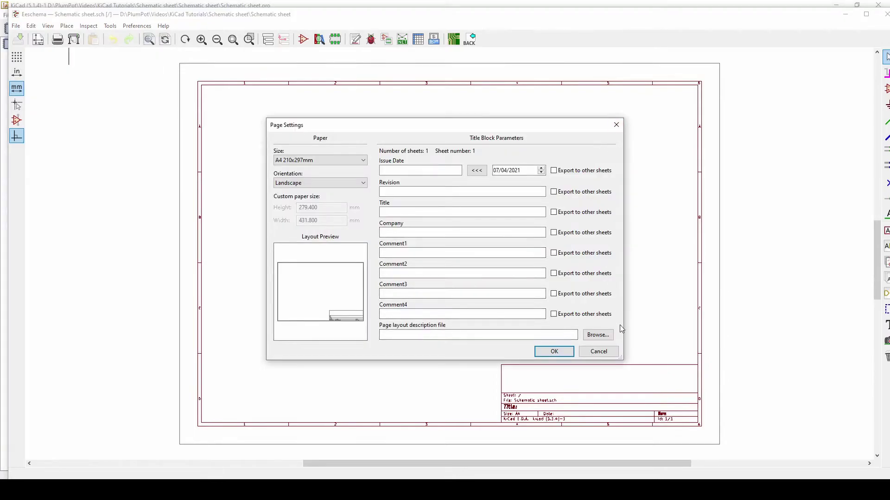
{"action": "left_click", "coordinate": [615, 125]}
Step: Apply PlumPot Layout.kicad_wks from the Downloads folder as the schematic's page layout description file in the page settings
{"action": "left_click", "coordinate": [16, 25]}
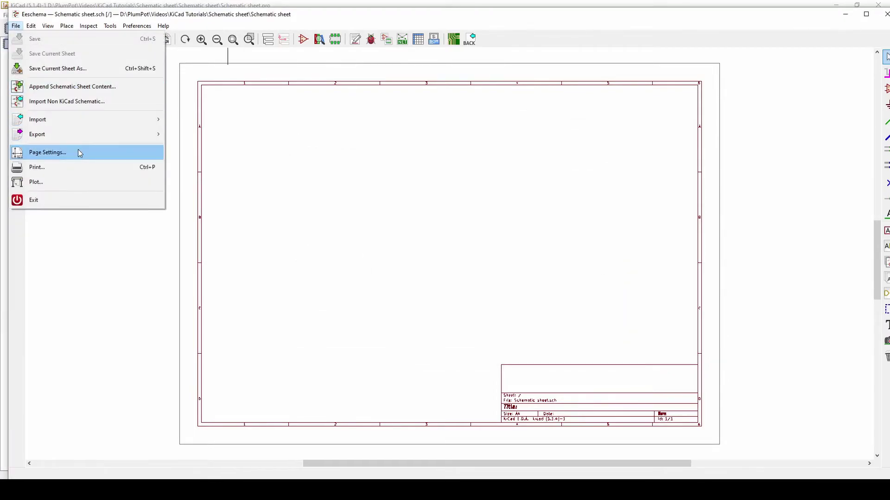
{"action": "left_click", "coordinate": [40, 151]}
{"action": "left_click", "coordinate": [596, 334]}
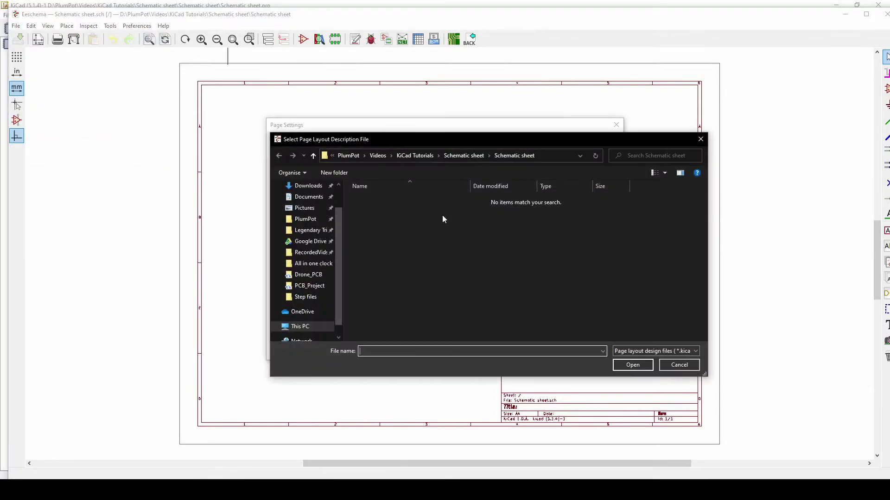
{"action": "left_click", "coordinate": [308, 186]}
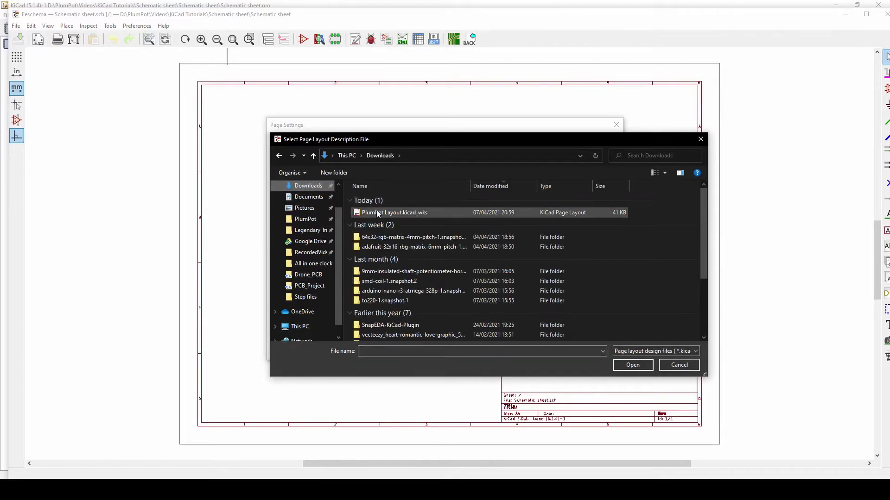
{"action": "double_click", "coordinate": [386, 213]}
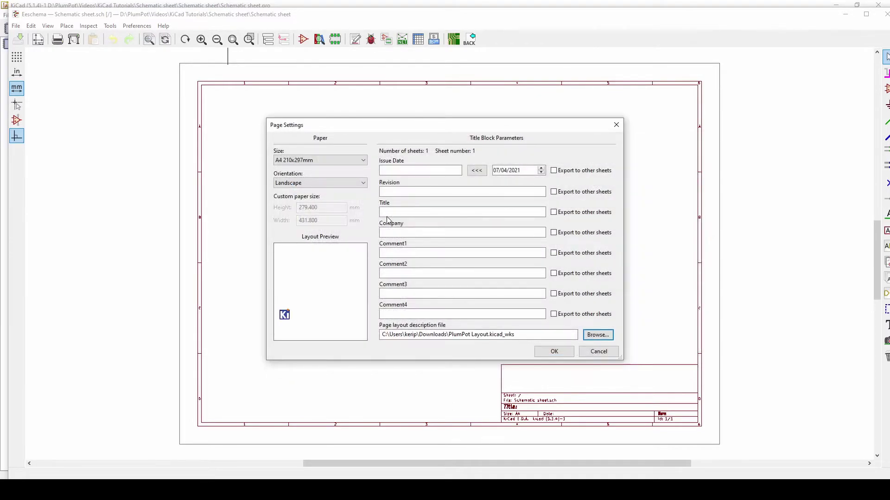
{"action": "left_click", "coordinate": [549, 349]}
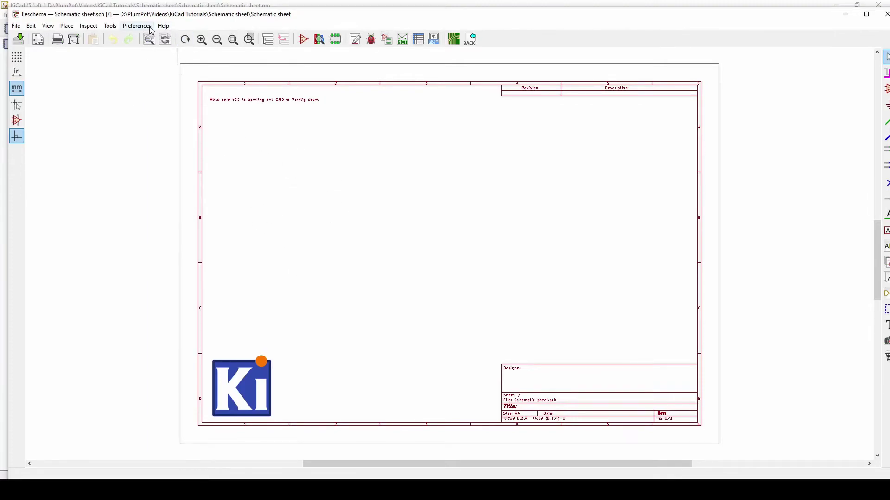
Step: Examine the note, revision table, logo and title block of the applied layout on the schematic sheet
{"action": "left_click_drag", "start_coordinate": [210, 19], "coordinate": [195, 23]}
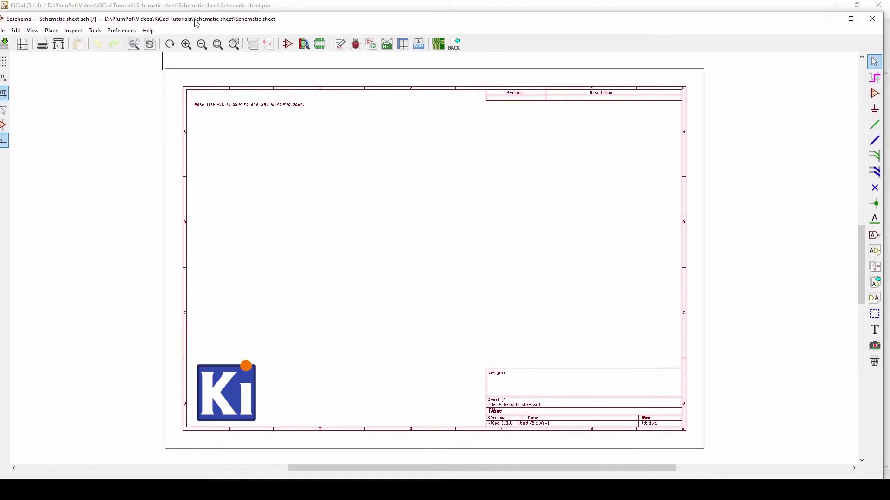
{"action": "scroll", "coordinate": [284, 119], "scroll_direction": "down", "scroll_amount": 4}
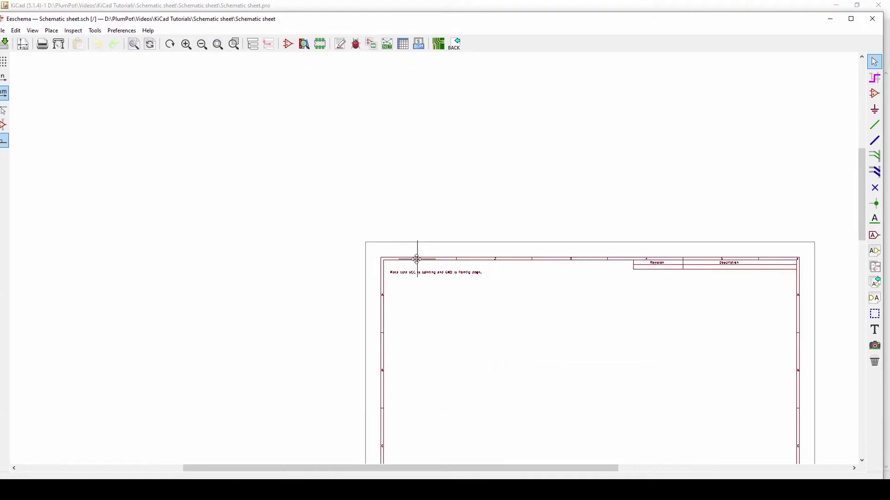
{"action": "scroll", "coordinate": [431, 278], "scroll_direction": "up", "scroll_amount": 3}
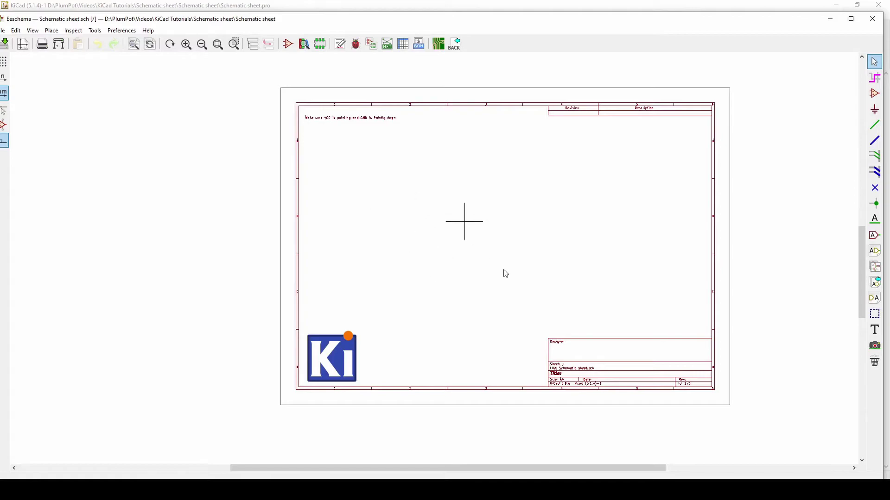
{"action": "middle_click_drag", "start_coordinate": [550, 232], "coordinate": [478, 238]}
{"action": "scroll", "coordinate": [517, 125], "scroll_direction": "up", "scroll_amount": 1}
{"action": "middle_click_drag", "start_coordinate": [309, 310], "coordinate": [344, 254]}
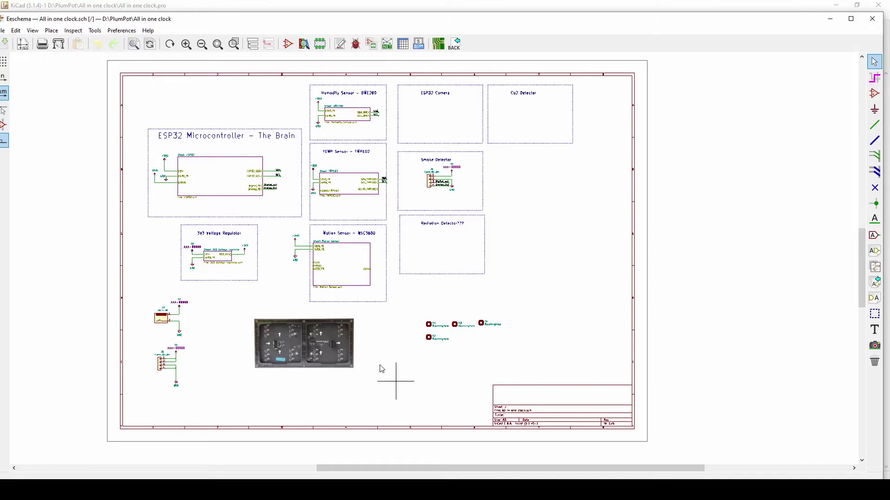
Step: Load PlumPot Layout.kicad_wks from the Downloads folder as the page layout description file in the All in one clock schematic's page settings
{"action": "double_click", "coordinate": [330, 21]}
{"action": "left_click", "coordinate": [8, 15]}
{"action": "left_click", "coordinate": [39, 142]}
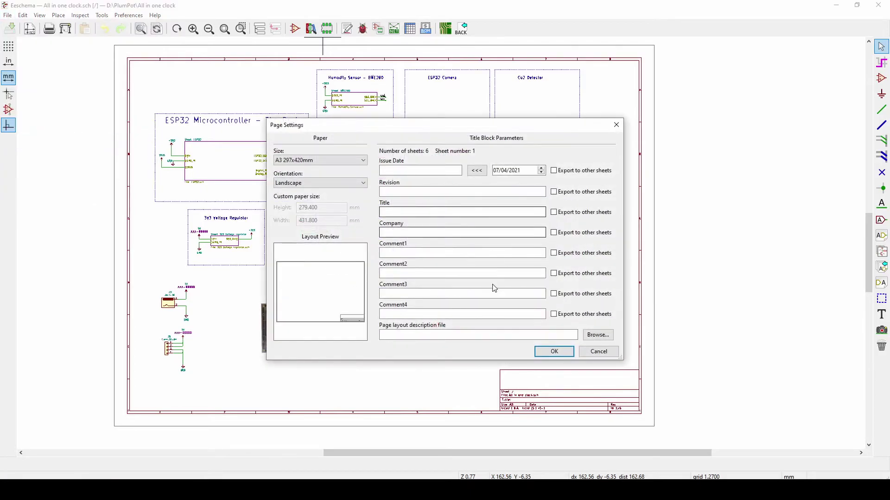
{"action": "left_click", "coordinate": [594, 335]}
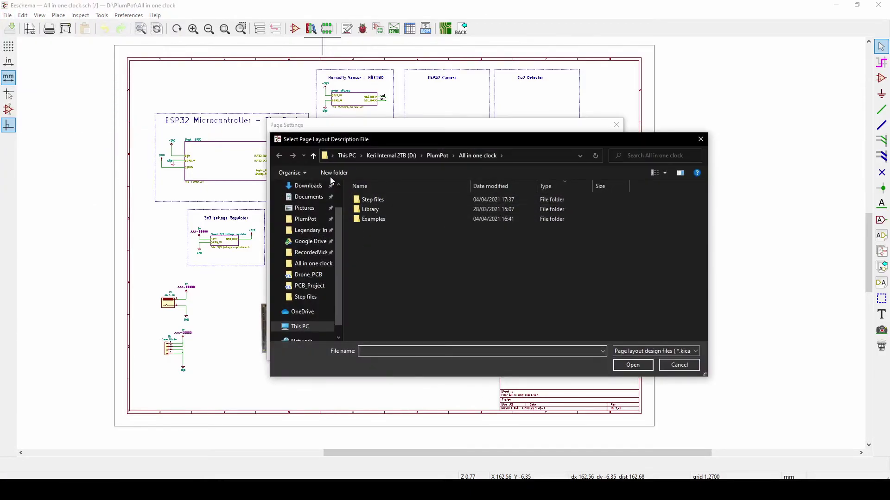
{"action": "double_click", "coordinate": [397, 213]}
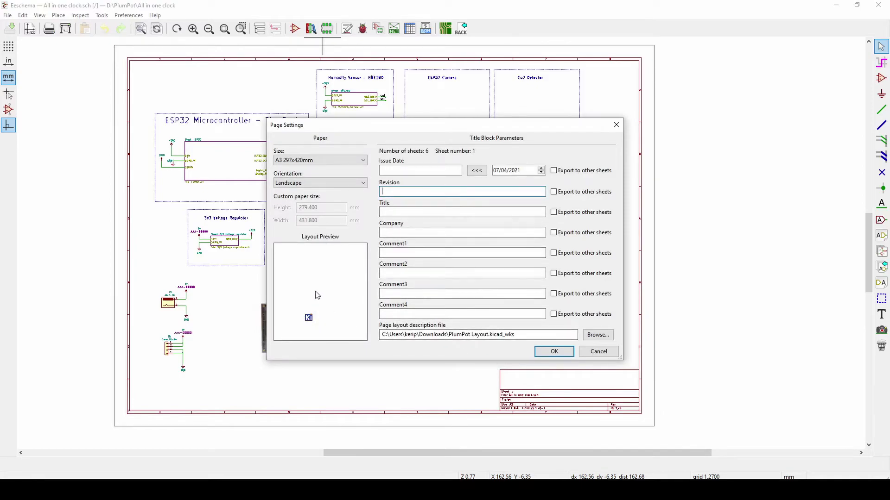
Step: Apply the loaded layout to the schematic, trying A4 and A3 paper, and check where its elements land on the sheet
{"action": "left_click", "coordinate": [311, 168]}
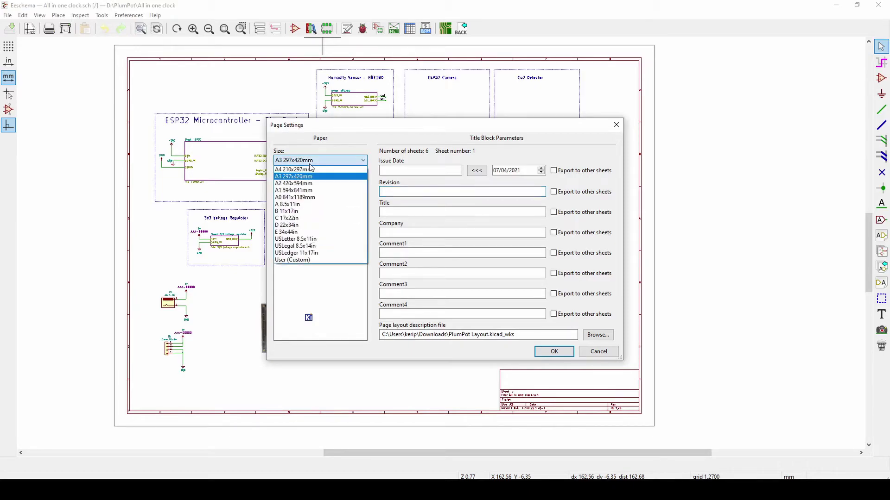
{"action": "left_click", "coordinate": [311, 176]}
{"action": "left_click", "coordinate": [554, 352]}
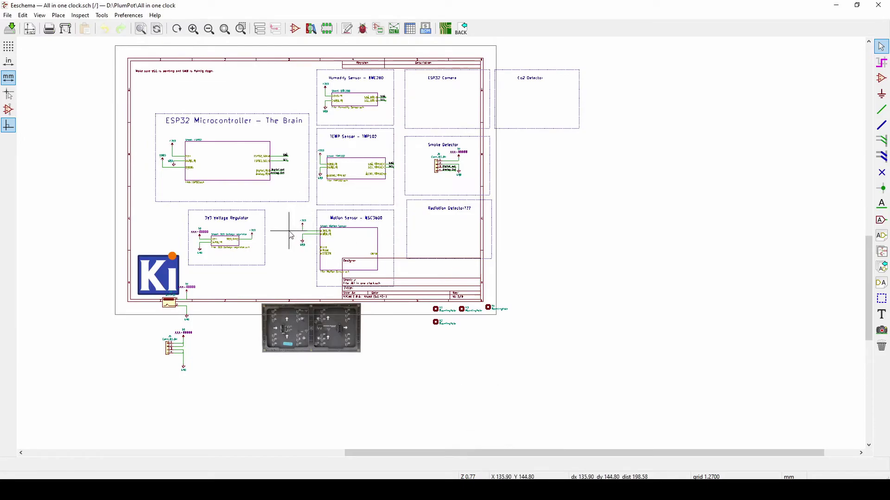
{"action": "scroll", "coordinate": [440, 244], "scroll_direction": "up", "scroll_amount": 6}
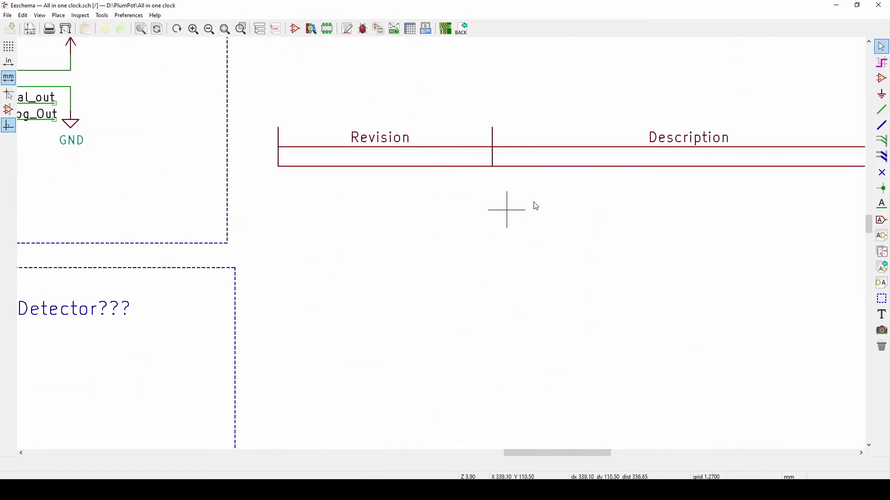
{"action": "scroll", "coordinate": [526, 235], "scroll_direction": "down", "scroll_amount": 7}
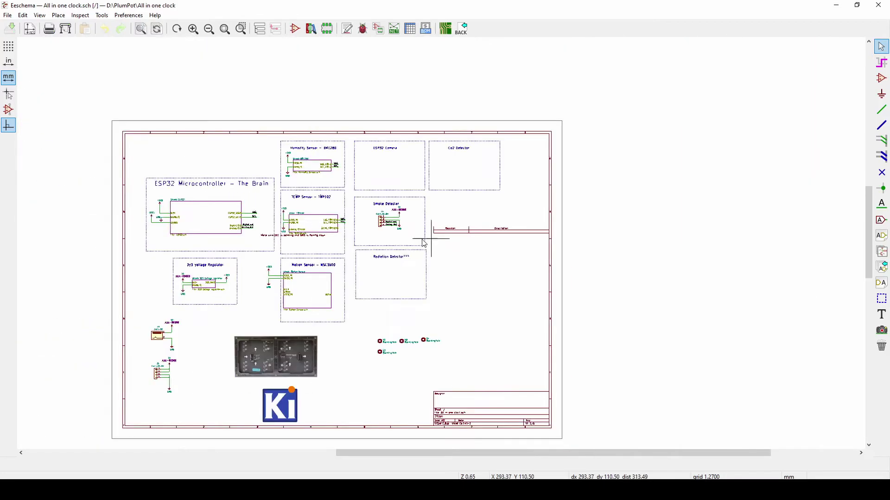
Step: Switch to the Page Layout Editor and set the page size to A3 297x420mm
{"action": "mouse_move", "coordinate": [648, 490]}
{"action": "left_click", "coordinate": [688, 452]}
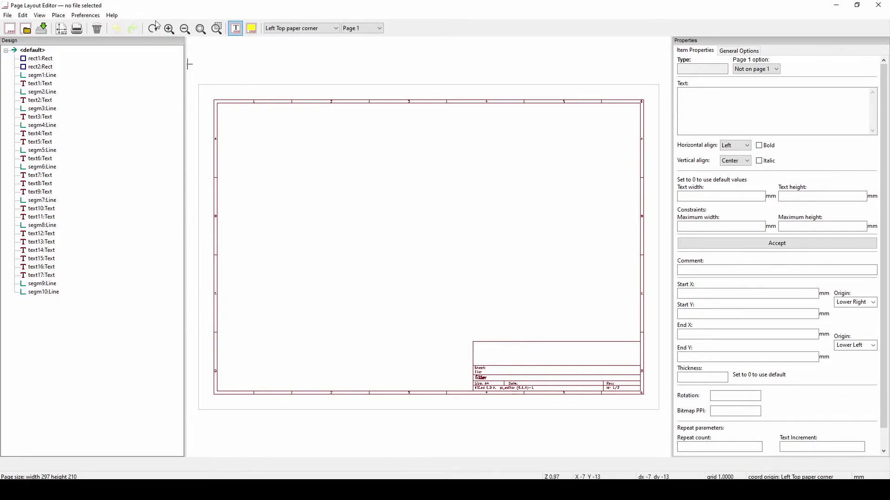
{"action": "left_click", "coordinate": [74, 17]}
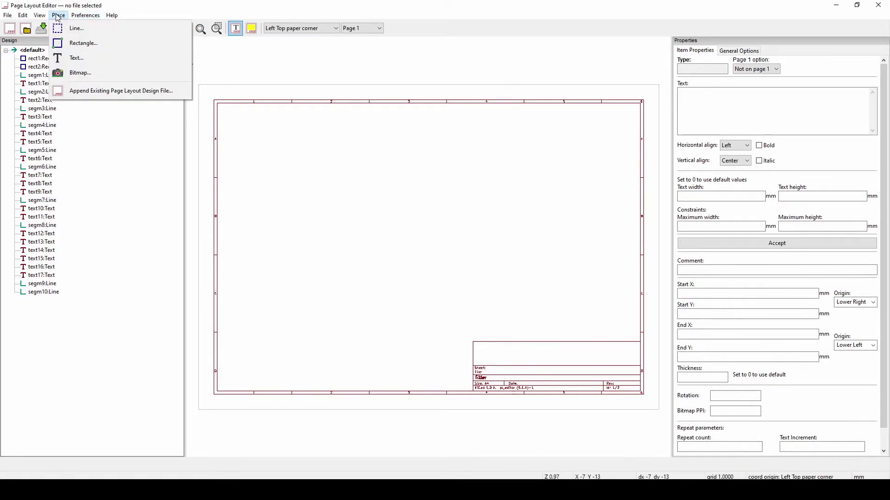
{"action": "left_click", "coordinate": [43, 16]}
{"action": "left_click", "coordinate": [62, 29]}
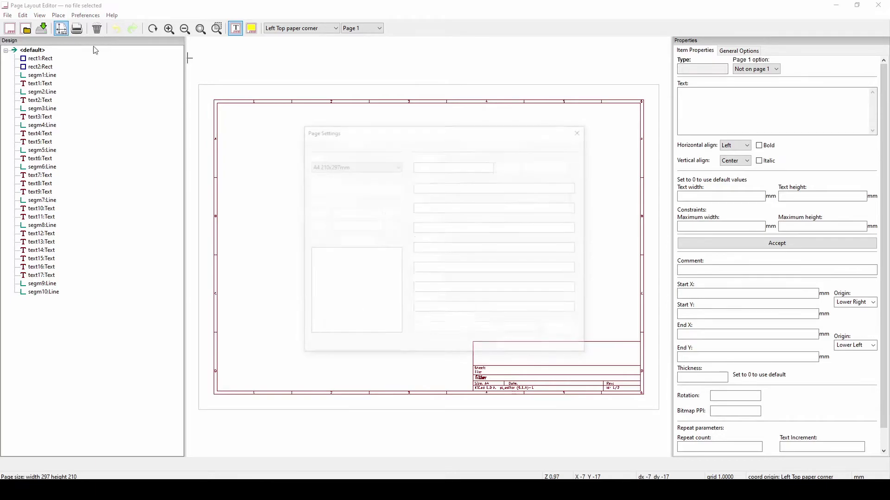
{"action": "left_click", "coordinate": [393, 166]}
{"action": "left_click", "coordinate": [387, 187]}
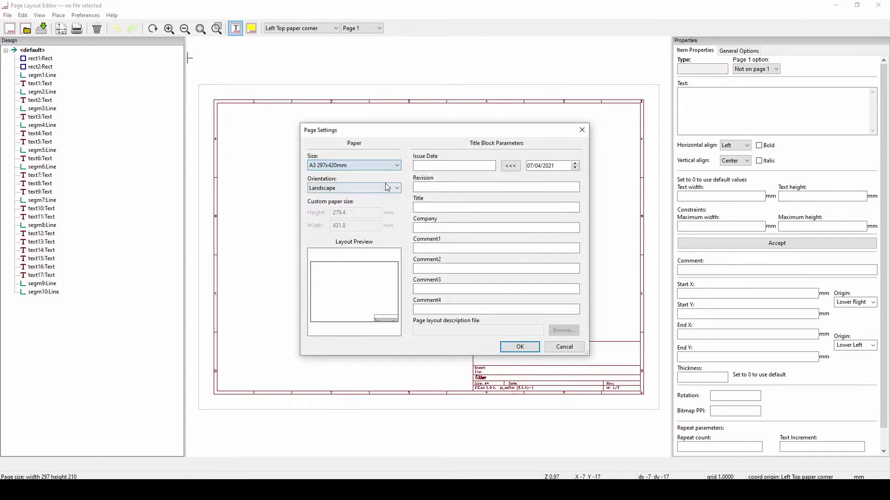
{"action": "left_click", "coordinate": [519, 346]}
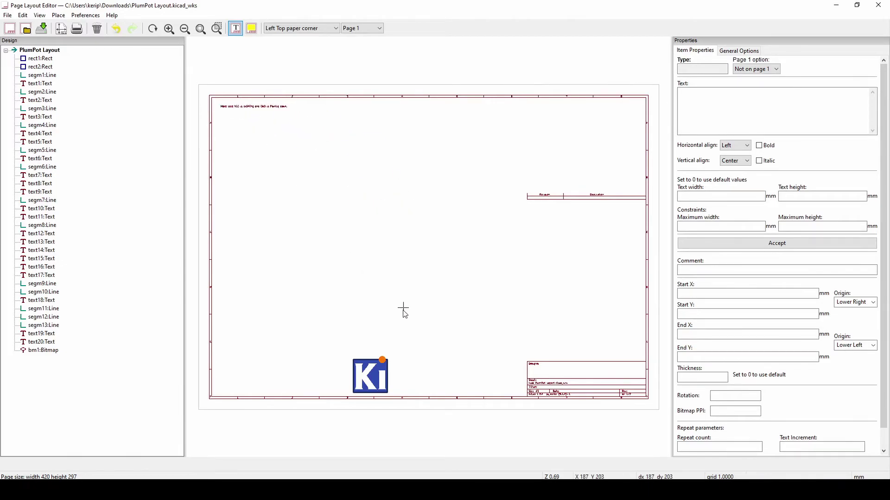
Step: Move the logo to the lower-left corner, the VCC note to the upper-left corner and the revision table to the upper-right corner of PlumPot Layout's A3 page
{"action": "left_click_drag", "start_coordinate": [401, 320], "coordinate": [353, 380]}
{"action": "left_click_drag", "start_coordinate": [229, 381], "coordinate": [224, 381]}
{"action": "left_click_drag", "start_coordinate": [634, 226], "coordinate": [512, 170]}
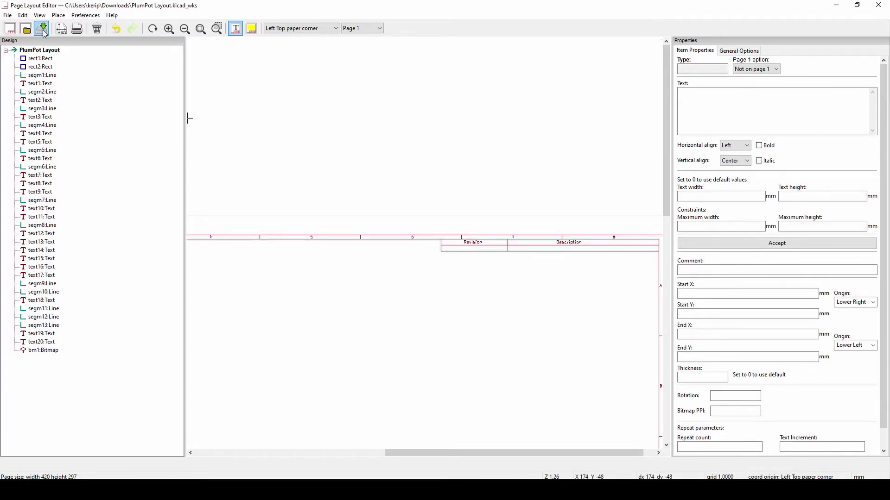
Step: Save the rearranged page layout, close its editor and reload the layout in the All in one clock schematic
{"action": "left_click", "coordinate": [44, 33]}
{"action": "left_click", "coordinate": [879, 5]}
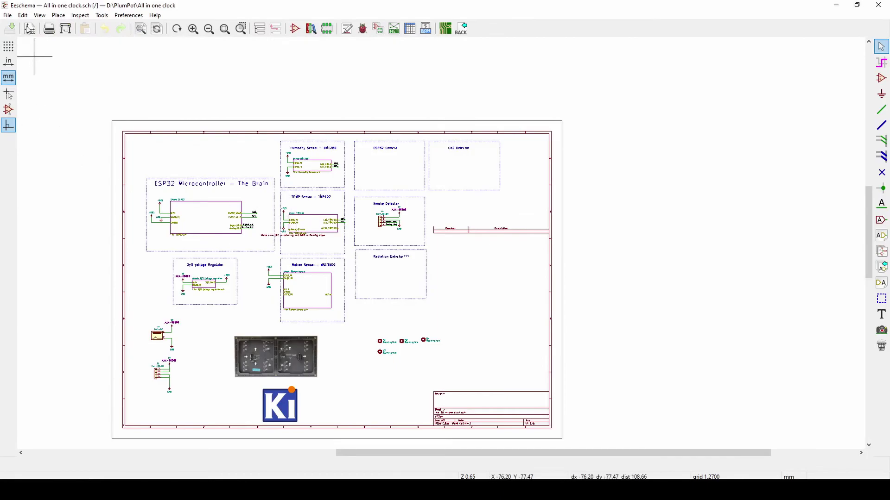
{"action": "left_click", "coordinate": [7, 15]}
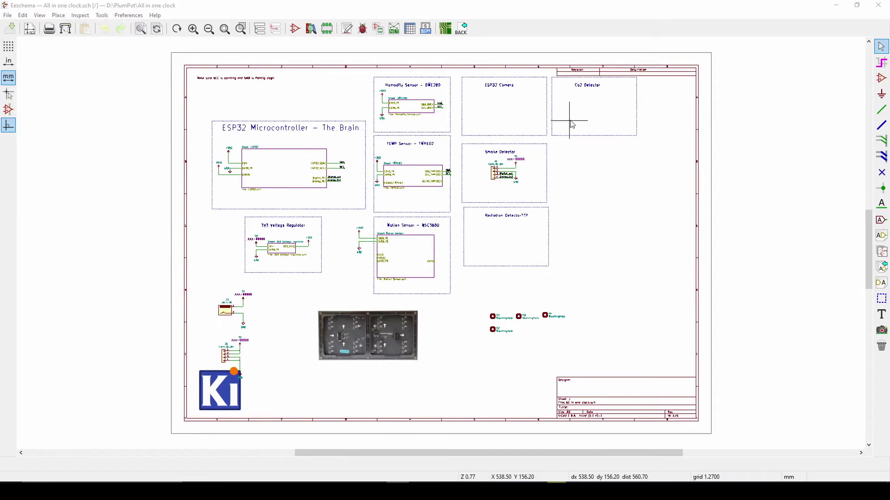
{"action": "scroll", "coordinate": [572, 124], "scroll_direction": "up", "scroll_amount": 4}
{"action": "scroll", "coordinate": [447, 247], "scroll_direction": "down", "scroll_amount": 3}
Step: Look through the available paper sizes in the Page Layout Editor's page settings
{"action": "mouse_move", "coordinate": [625, 491]}
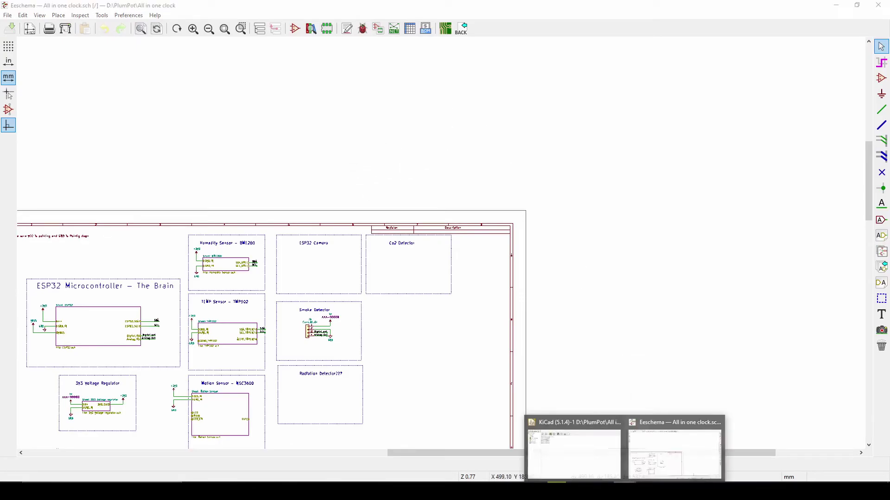
{"action": "left_click", "coordinate": [587, 459]}
{"action": "left_click", "coordinate": [378, 63]}
{"action": "left_click", "coordinate": [60, 34]}
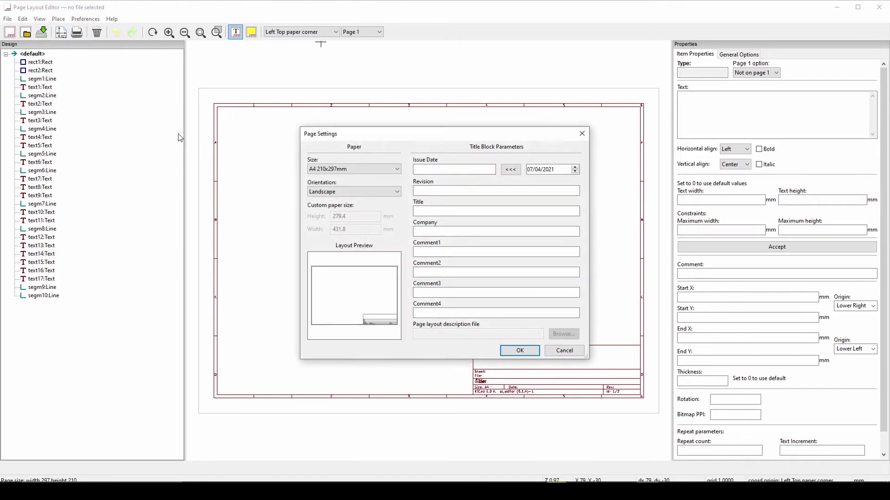
{"action": "left_click", "coordinate": [368, 170]}
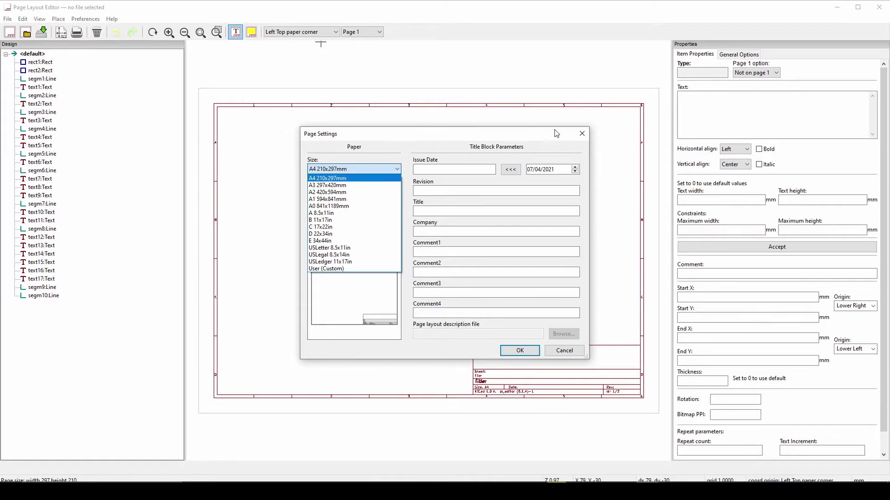
{"action": "left_click", "coordinate": [578, 135]}
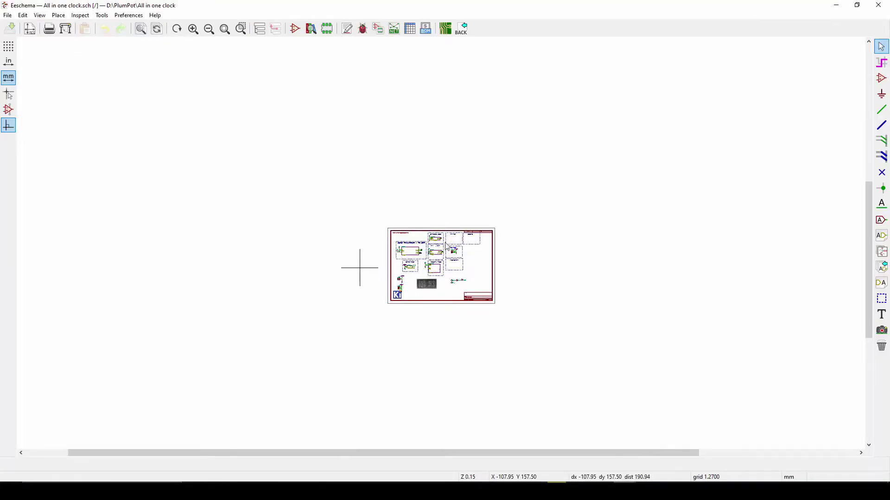
Step: Examine the Designer box, logo and VCC note on the All in one clock sheet
{"action": "scroll", "coordinate": [370, 268], "scroll_direction": "up", "scroll_amount": 5}
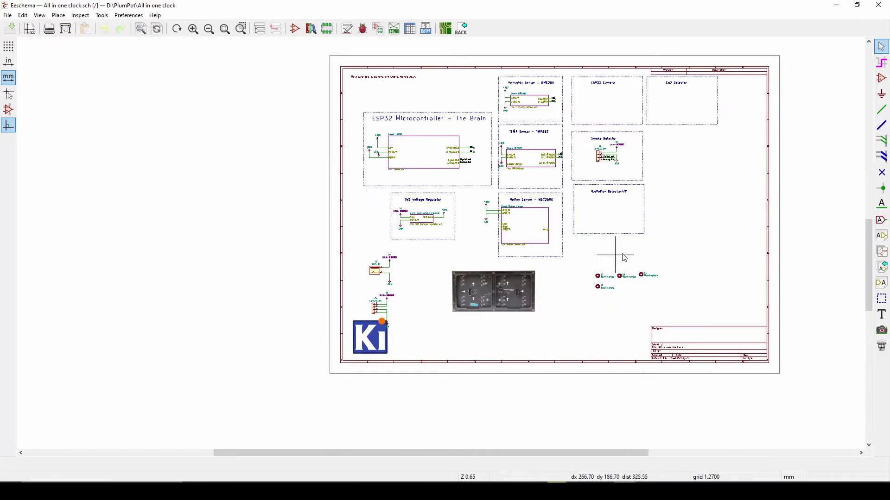
{"action": "scroll", "coordinate": [694, 357], "scroll_direction": "up", "scroll_amount": 3}
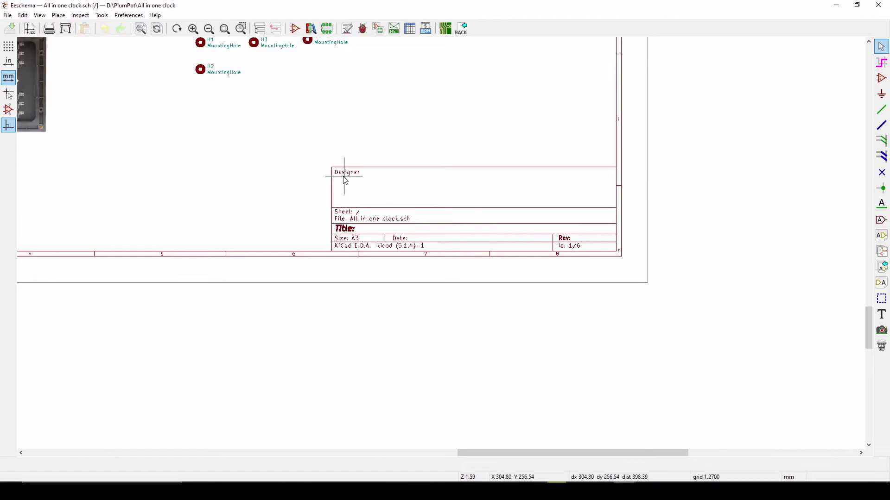
{"action": "middle_click_drag", "start_coordinate": [344, 179], "coordinate": [501, 172]}
{"action": "scroll", "coordinate": [373, 195], "scroll_direction": "left", "scroll_amount": 5, "text": "ctrl"}
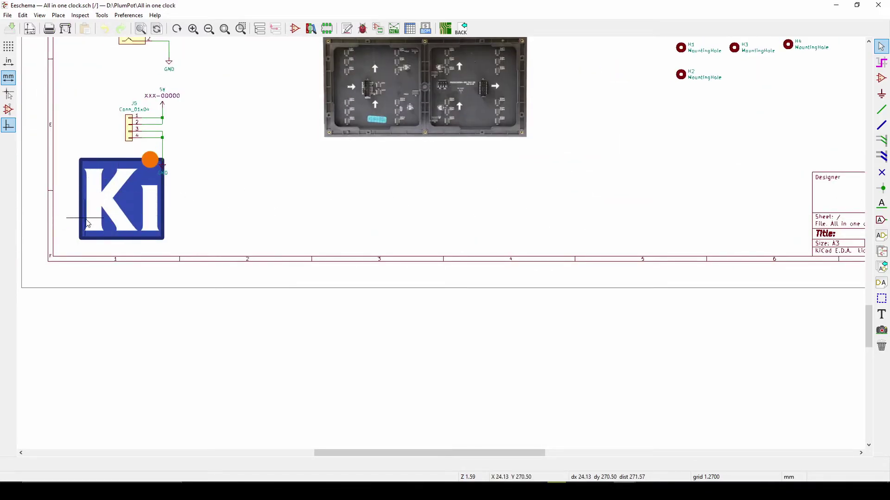
{"action": "scroll", "coordinate": [141, 189], "scroll_direction": "down", "scroll_amount": 5}
{"action": "scroll", "coordinate": [417, 195], "scroll_direction": "up", "scroll_amount": 9}
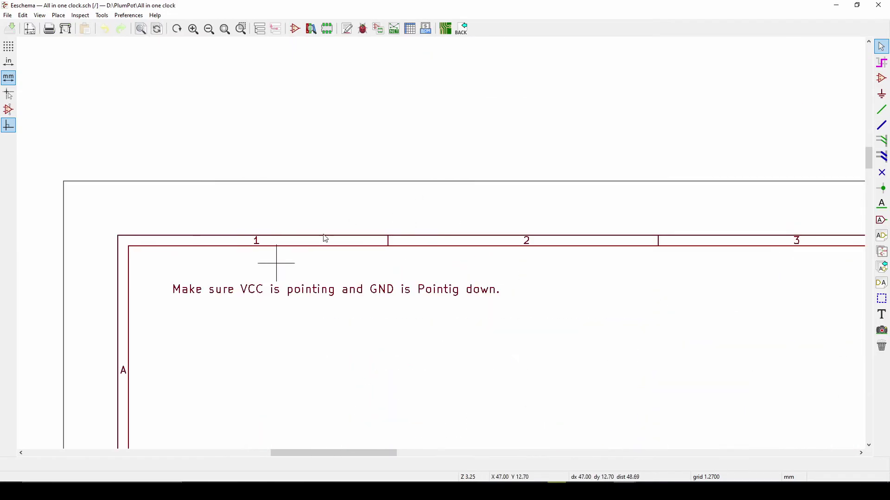
Step: Enter PlumPot as the schematic's title in the page settings and check the title block on the sheet
{"action": "left_click", "coordinate": [7, 15]}
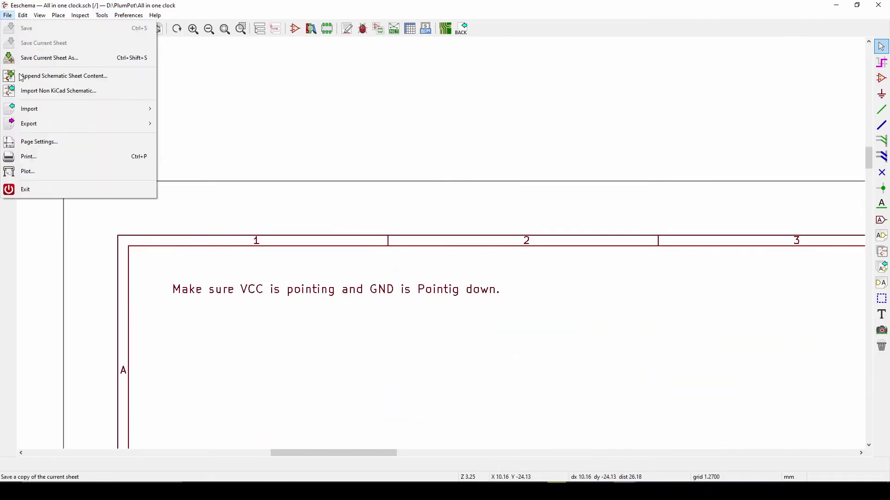
{"action": "left_click", "coordinate": [40, 143]}
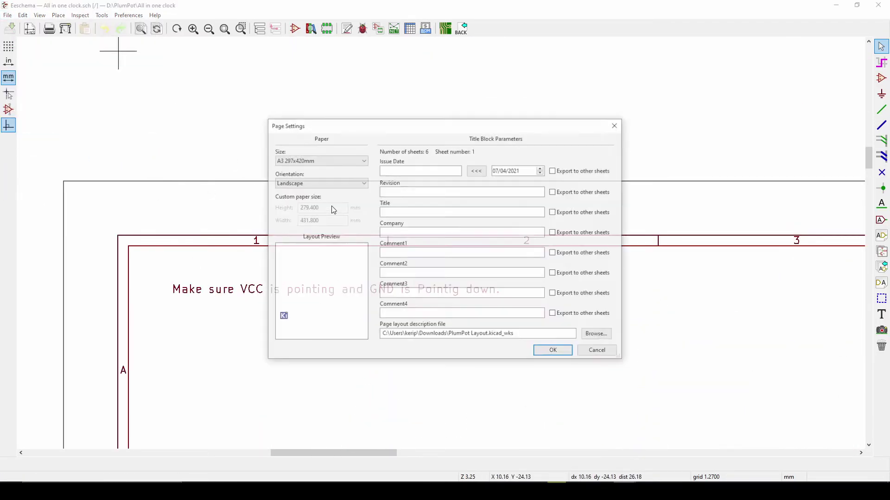
{"action": "left_click", "coordinate": [400, 214]}
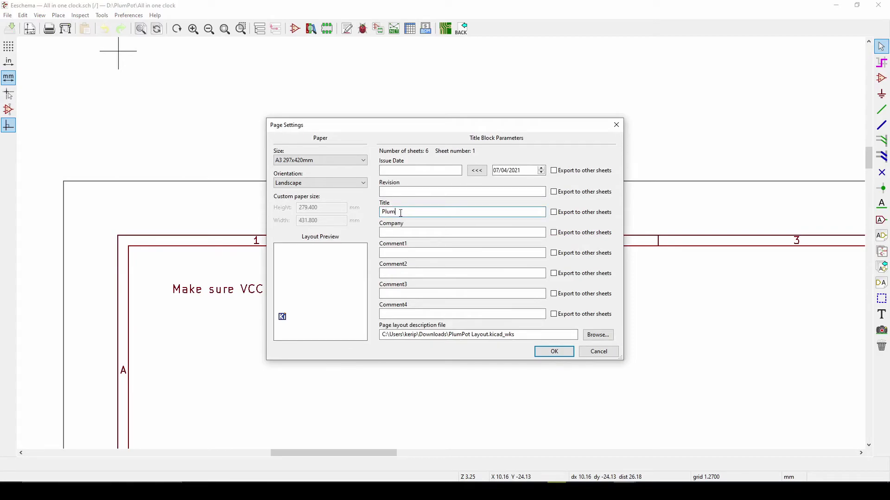
{"action": "left_click", "coordinate": [547, 353]}
{"action": "scroll", "coordinate": [545, 354], "scroll_direction": "down", "scroll_amount": 5}
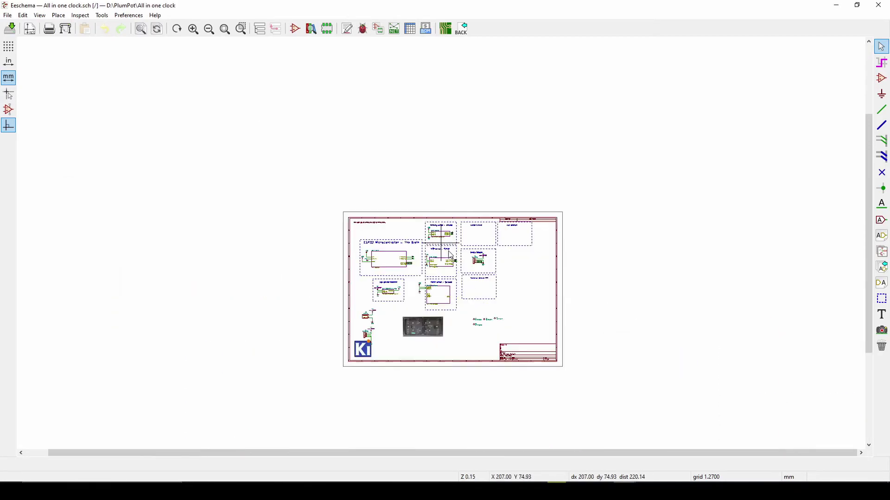
{"action": "scroll", "coordinate": [533, 359], "scroll_direction": "up", "scroll_amount": 5}
{"action": "scroll", "coordinate": [443, 249], "scroll_direction": "up", "scroll_amount": 2}
{"action": "scroll", "coordinate": [462, 145], "scroll_direction": "down", "scroll_amount": 5}
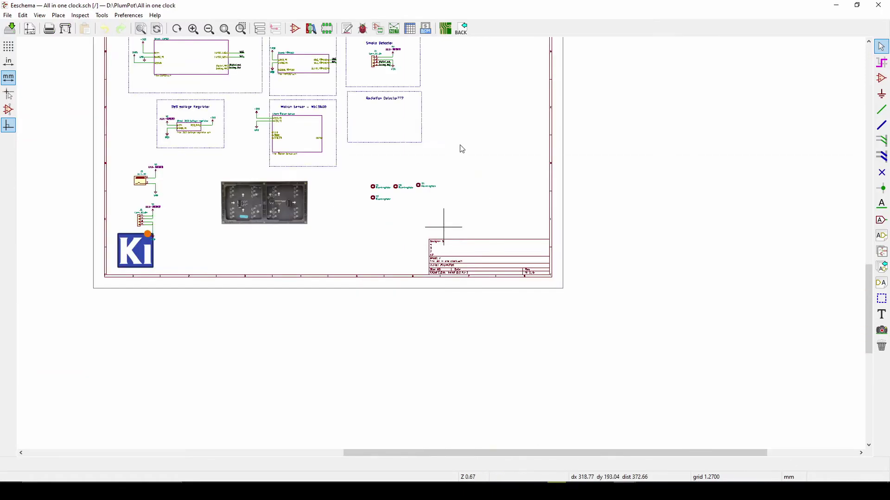
Step: Add the text 2 in the empty cell under the Revision heading of the revision table
{"action": "scroll", "coordinate": [423, 298], "scroll_direction": "up", "scroll_amount": 5}
{"action": "scroll", "coordinate": [450, 220], "scroll_direction": "up", "scroll_amount": 2}
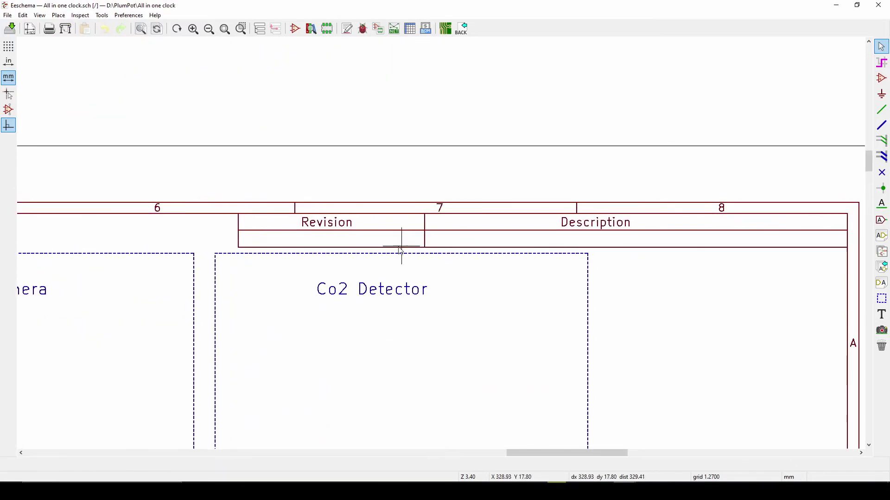
{"action": "left_click", "coordinate": [882, 314]}
{"action": "left_click", "coordinate": [287, 239]}
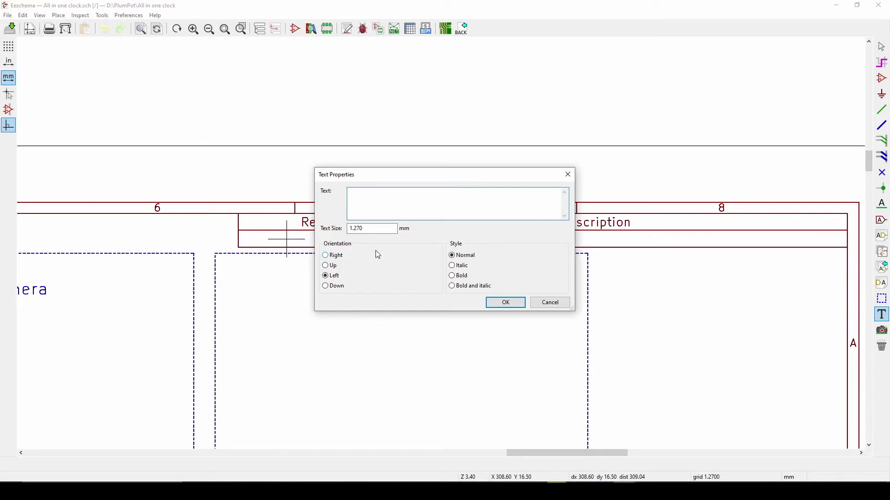
{"action": "type", "text": "2"}
{"action": "key", "text": "Return"}
Step: Add the text "Replaced R1 with a 10K resistor" in the empty cell under the Description heading of the revision table
{"action": "left_click", "coordinate": [552, 239]}
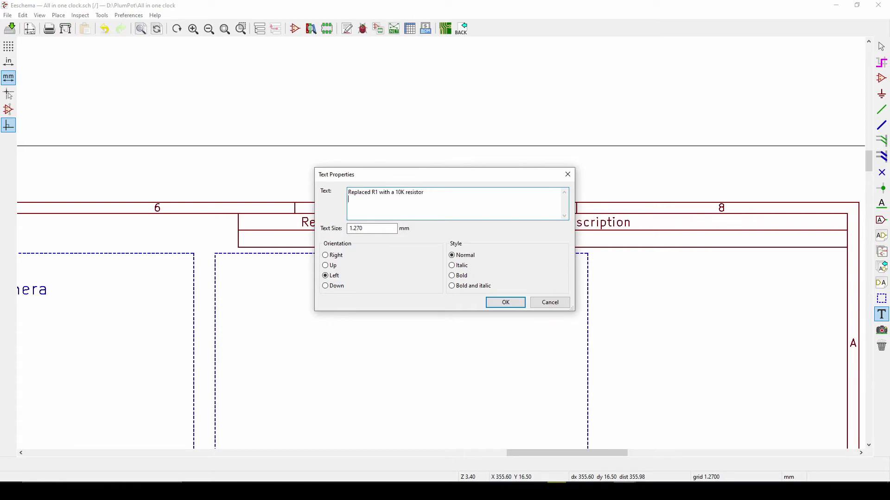
{"action": "left_click", "coordinate": [505, 303]}
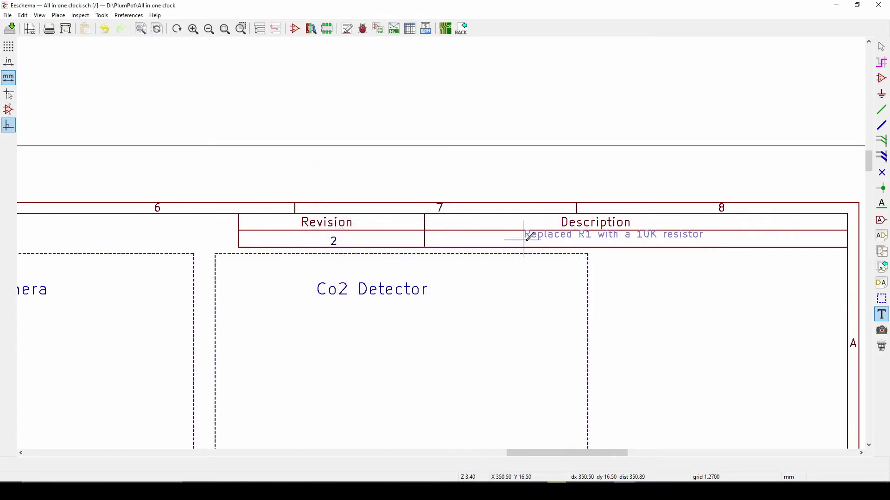
{"action": "scroll", "coordinate": [570, 258], "scroll_direction": "down", "scroll_amount": 1}
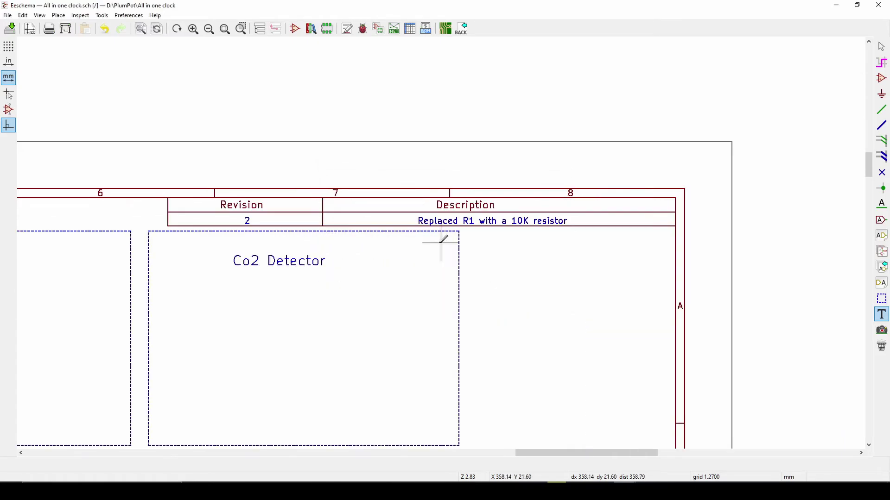
{"action": "left_click", "coordinate": [447, 216]}
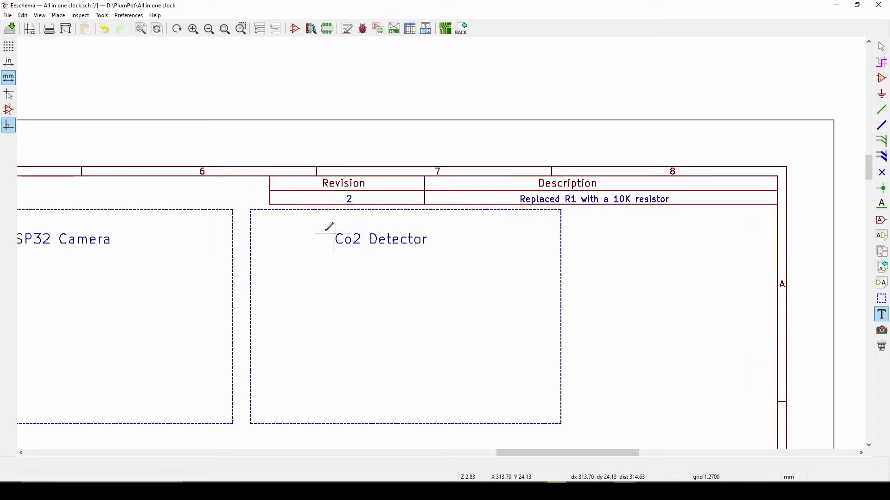
Step: Examine the title block of the sheet and return to the revision table
{"action": "scroll", "coordinate": [441, 240], "scroll_direction": "down", "scroll_amount": 5}
{"action": "middle_click_drag", "start_coordinate": [367, 330], "coordinate": [332, 173]}
{"action": "scroll", "coordinate": [490, 333], "scroll_direction": "up", "scroll_amount": 3}
{"action": "scroll", "coordinate": [410, 232], "scroll_direction": "up", "scroll_amount": 2}
{"action": "scroll", "coordinate": [441, 241], "scroll_direction": "down", "scroll_amount": 3}
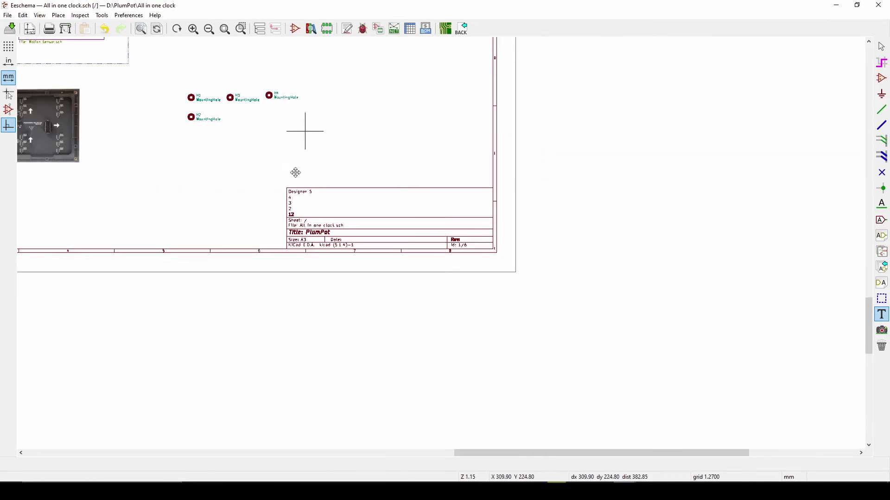
{"action": "scroll", "coordinate": [304, 135], "scroll_direction": "up", "scroll_amount": 5, "text": "shift"}
{"action": "middle_click_drag", "start_coordinate": [337, 127], "coordinate": [317, 216]}
{"action": "scroll", "coordinate": [341, 144], "scroll_direction": "up", "scroll_amount": 3}
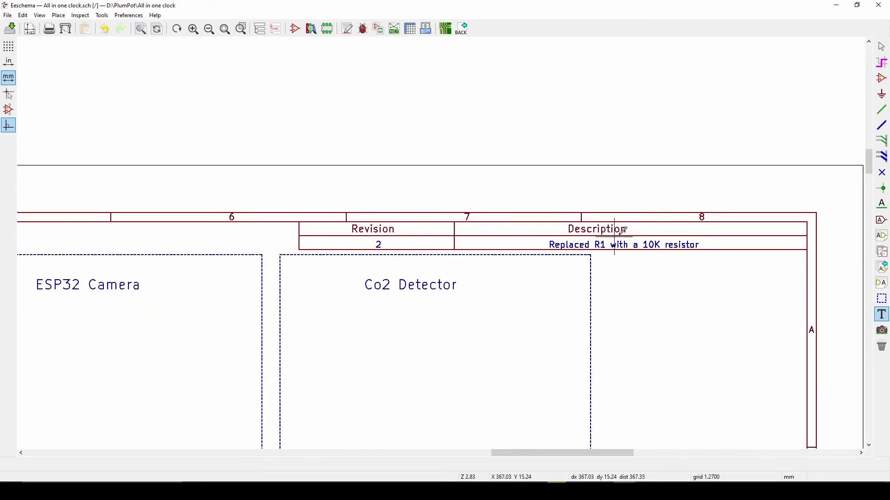
{"action": "left_click", "coordinate": [680, 247]}
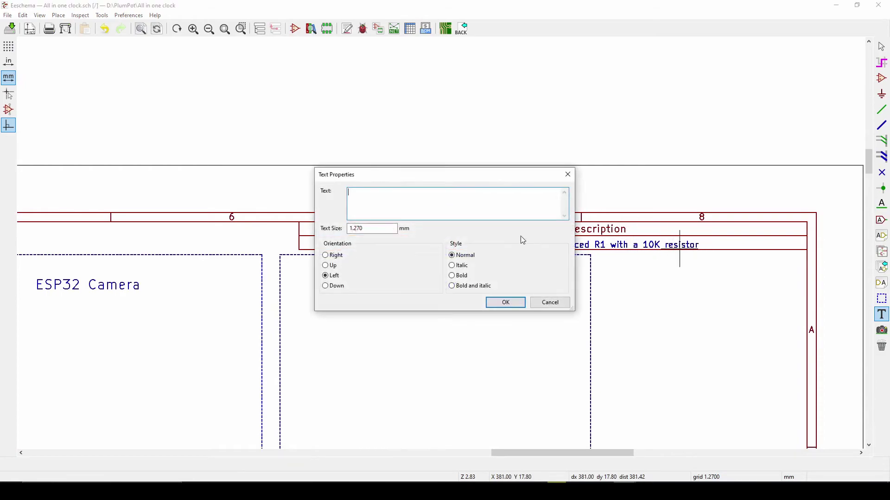
{"action": "left_click", "coordinate": [566, 174]}
{"action": "key", "text": "Escape"}
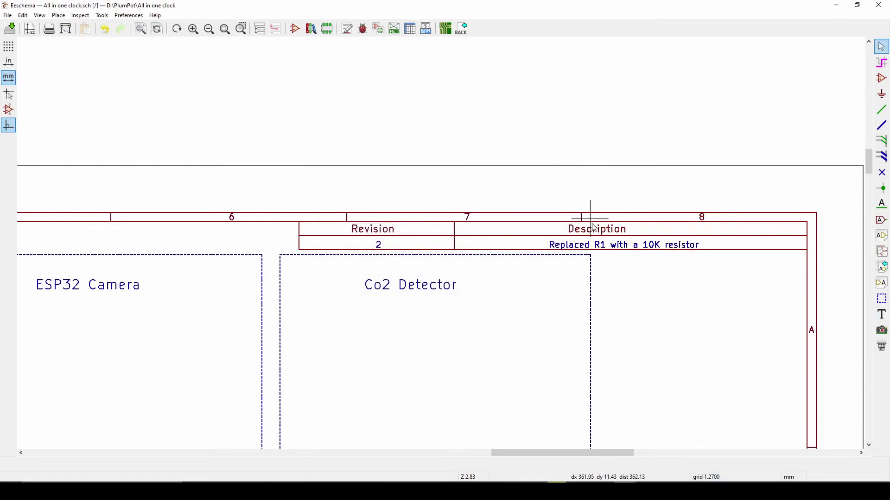
Step: Extend the description text to "Replaced R1 with a 10K resistor, the pull up was to strong" and shift it to fit its cell
{"action": "double_click", "coordinate": [626, 251]}
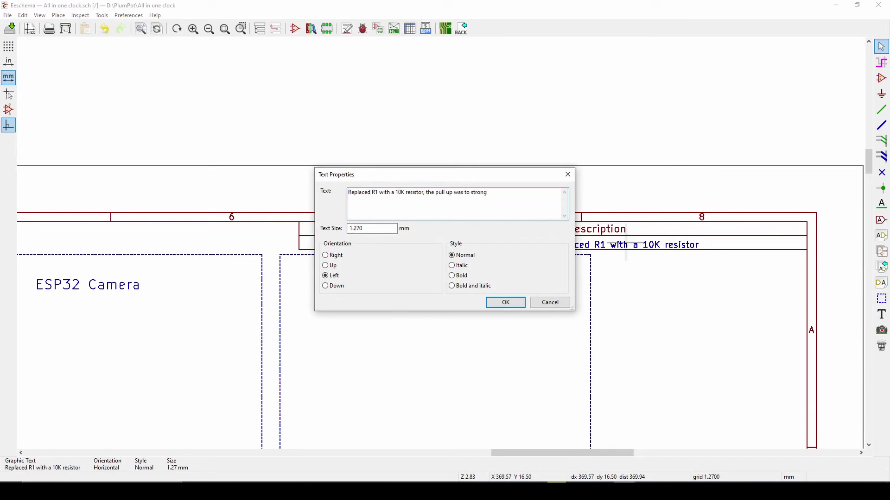
{"action": "left_click", "coordinate": [505, 302]}
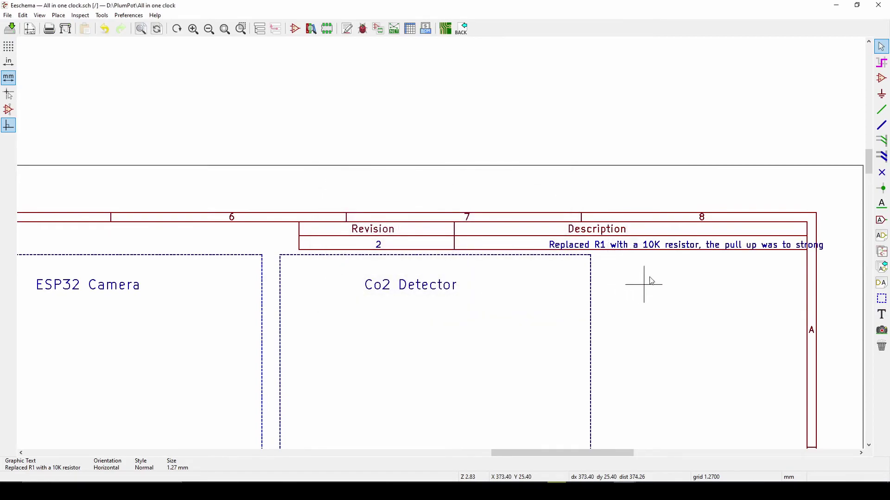
{"action": "key", "text": "m"}
{"action": "left_click", "coordinate": [620, 245]}
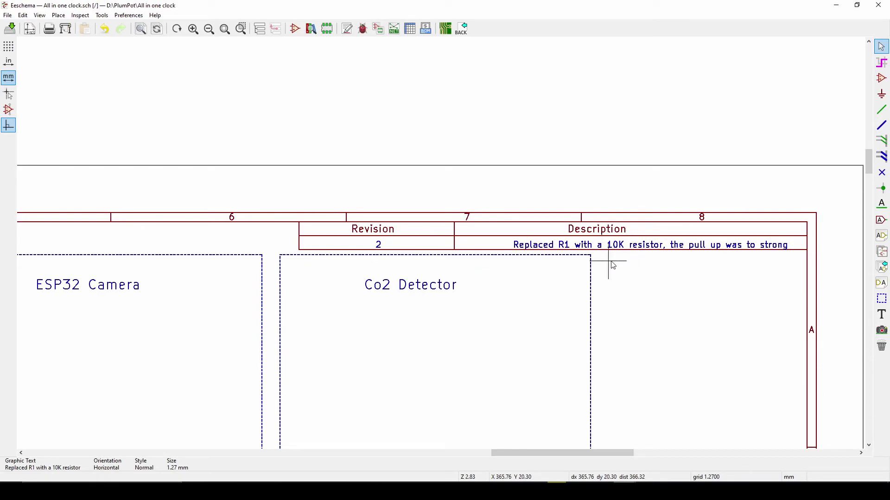
Step: Look over the whole All in one clock sheet and its filled-in revision table
{"action": "middle_click_drag", "start_coordinate": [424, 267], "coordinate": [470, 221]}
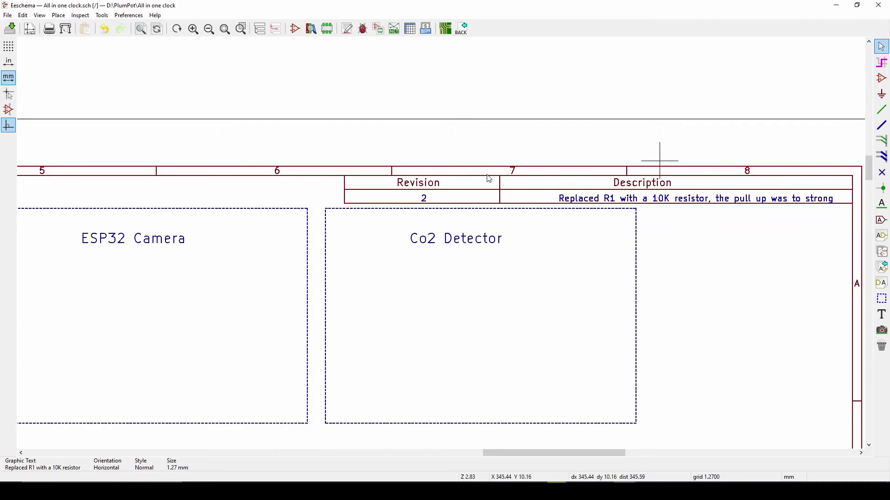
{"action": "scroll", "coordinate": [472, 252], "scroll_direction": "down", "scroll_amount": 3}
{"action": "middle_click_drag", "start_coordinate": [299, 318], "coordinate": [349, 308]}
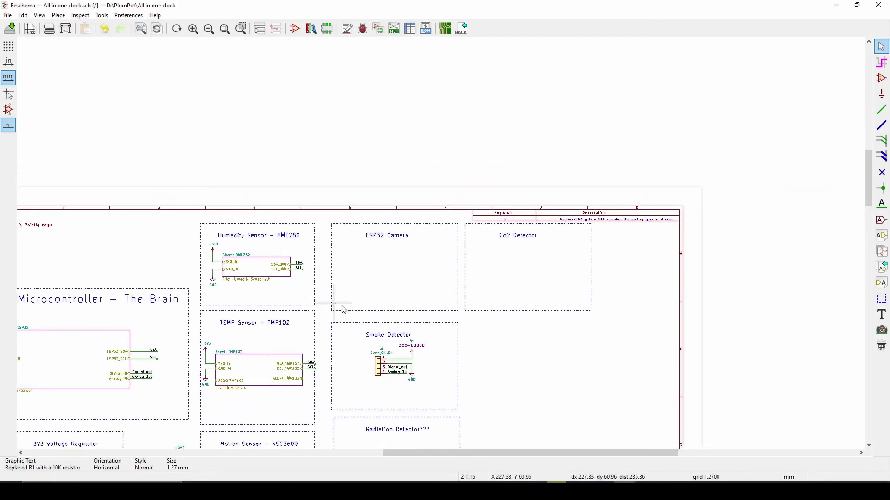
{"action": "middle_click_drag", "start_coordinate": [600, 228], "coordinate": [704, 171]}
{"action": "middle_click_drag", "start_coordinate": [344, 286], "coordinate": [377, 249]}
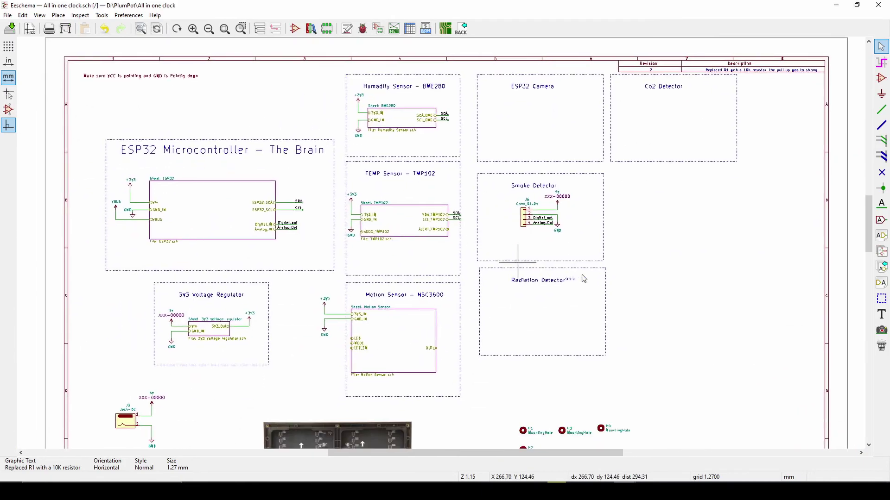
{"action": "scroll", "coordinate": [582, 188], "scroll_direction": "down", "scroll_amount": 5}
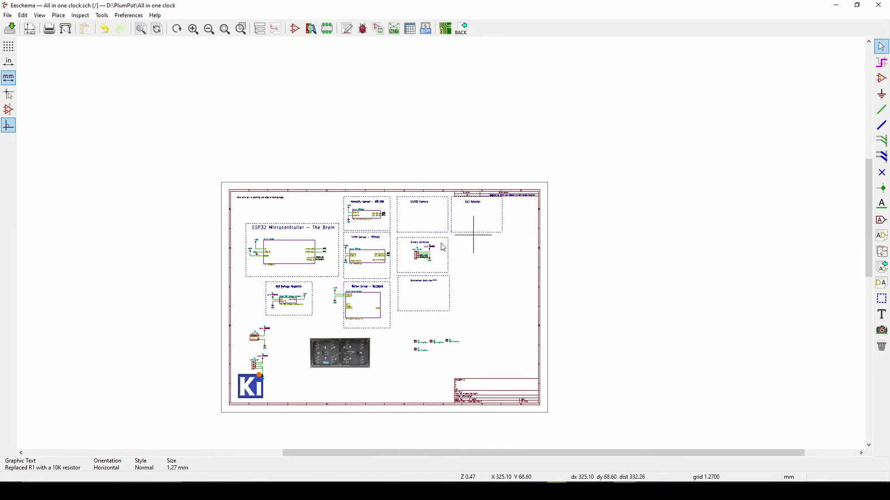
{"action": "scroll", "coordinate": [468, 213], "scroll_direction": "up", "scroll_amount": 5}
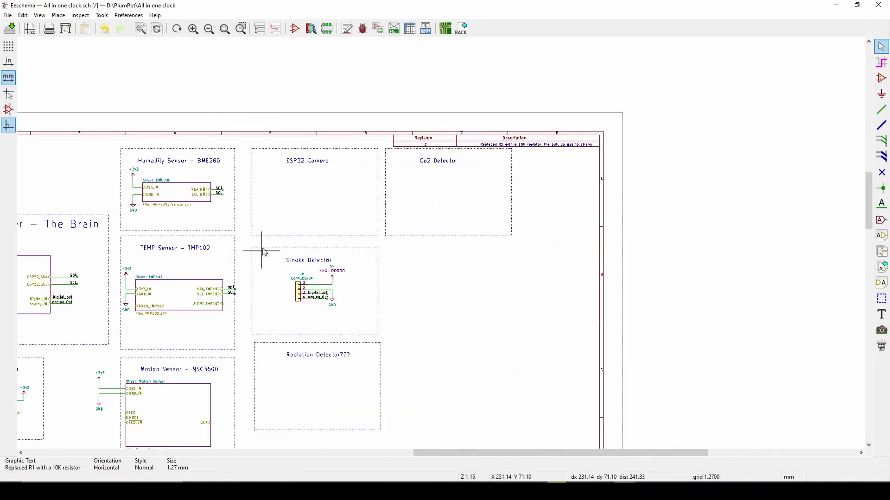
{"action": "scroll", "coordinate": [265, 253], "scroll_direction": "down", "scroll_amount": 2}
{"action": "scroll", "coordinate": [621, 193], "scroll_direction": "up", "scroll_amount": 4}
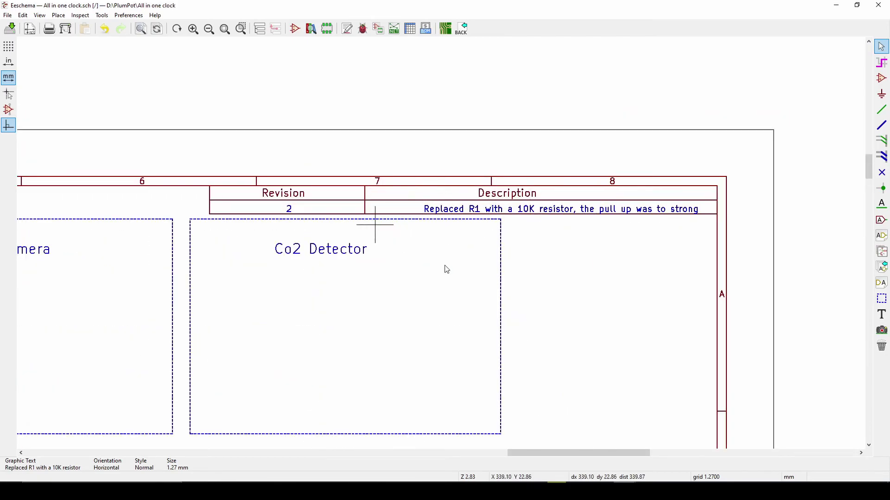
{"action": "scroll", "coordinate": [574, 287], "scroll_direction": "down", "scroll_amount": 2}
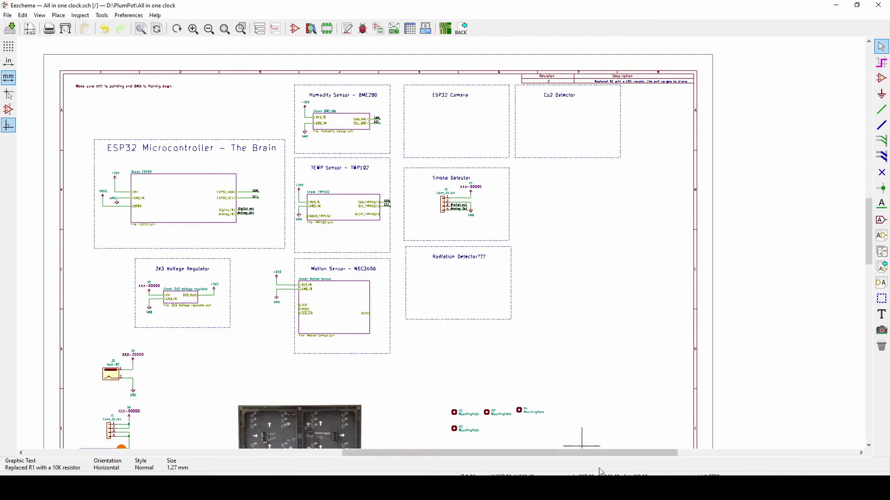
Step: Switch to the KiCad project manager, open the Page Layout Editor and set the paper size to A3 297x420mm
{"action": "left_click", "coordinate": [592, 455]}
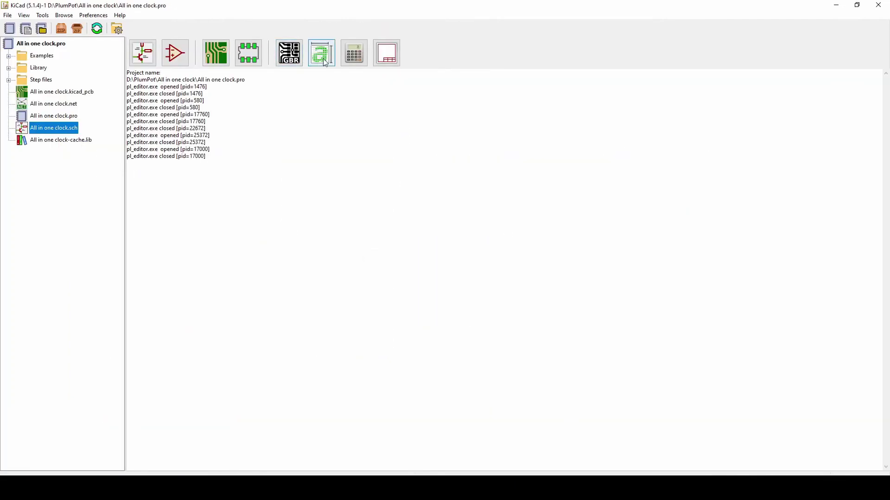
{"action": "left_click", "coordinate": [389, 56]}
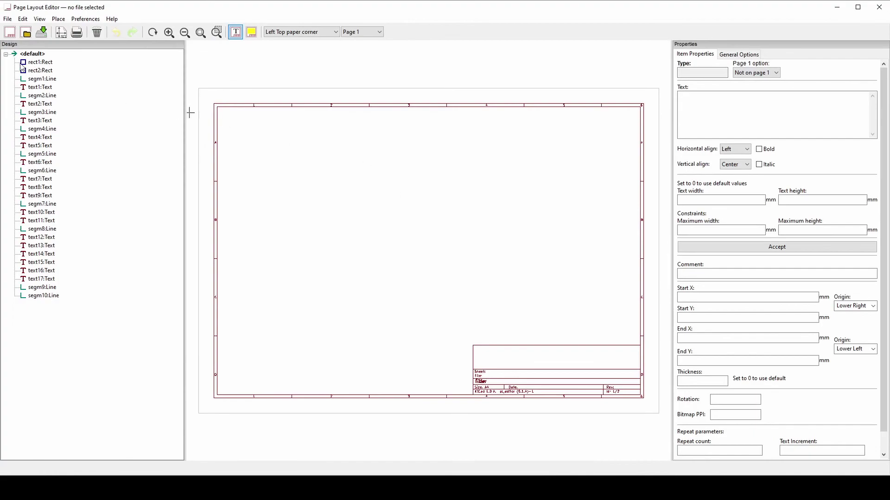
{"action": "left_click", "coordinate": [62, 33]}
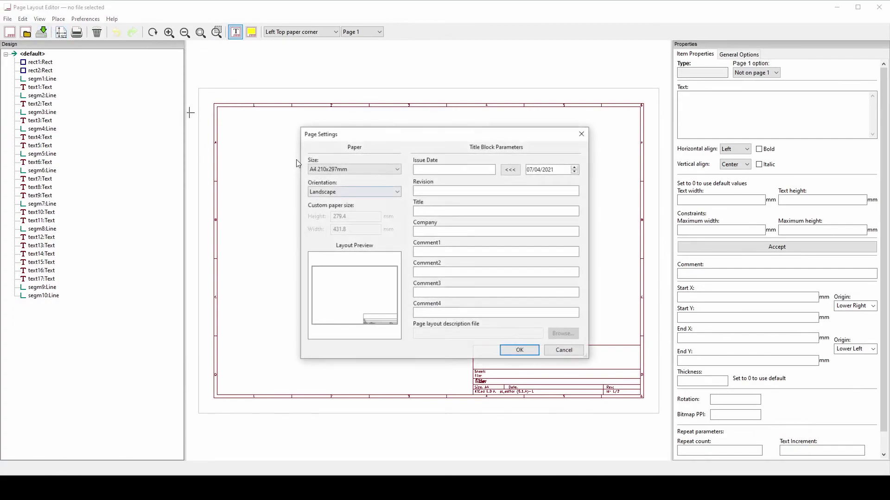
{"action": "left_click", "coordinate": [352, 169]}
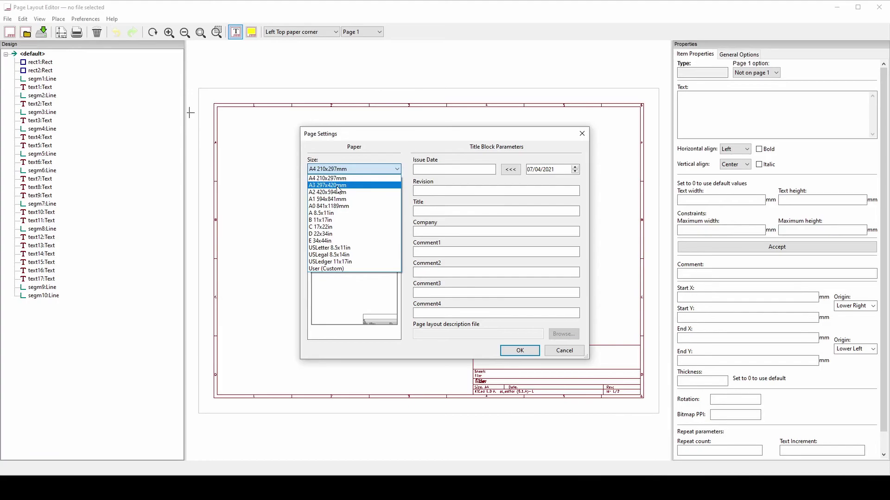
{"action": "left_click", "coordinate": [338, 186]}
{"action": "left_click", "coordinate": [519, 351]}
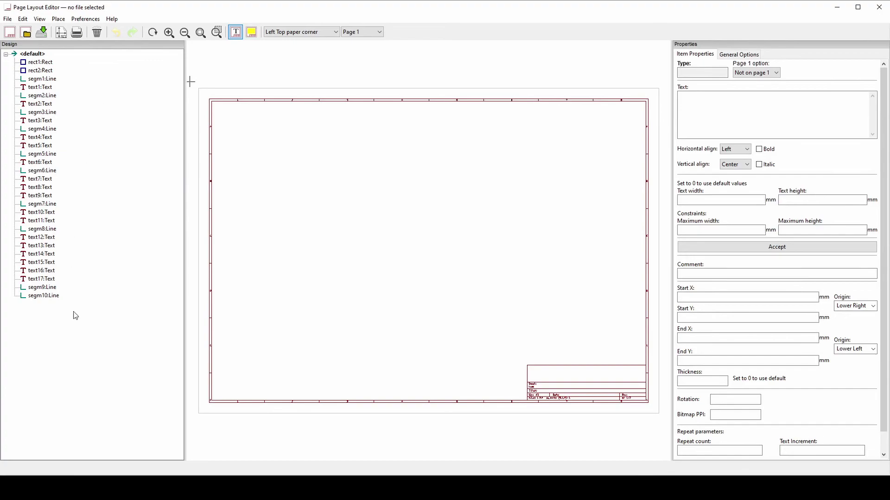
Step: Show the title block's format placeholders in the default layout and examine them up close
{"action": "scroll", "coordinate": [649, 228], "scroll_direction": "up", "scroll_amount": 2}
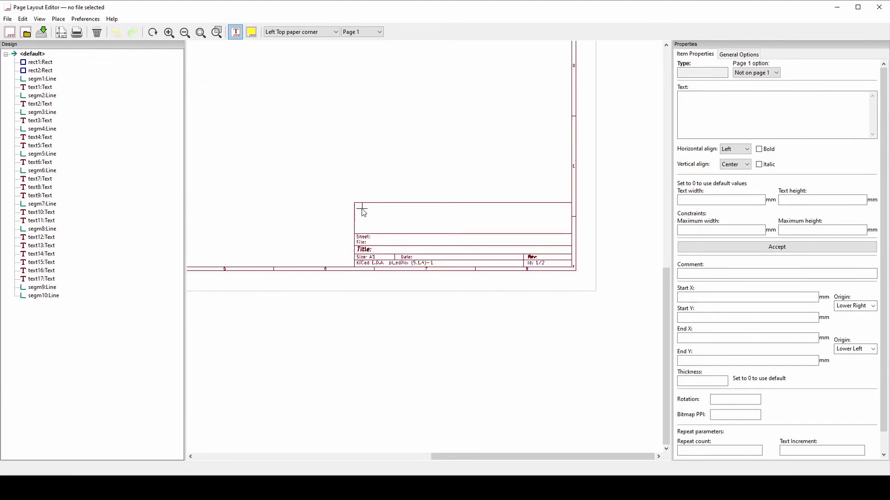
{"action": "left_click", "coordinate": [253, 36]}
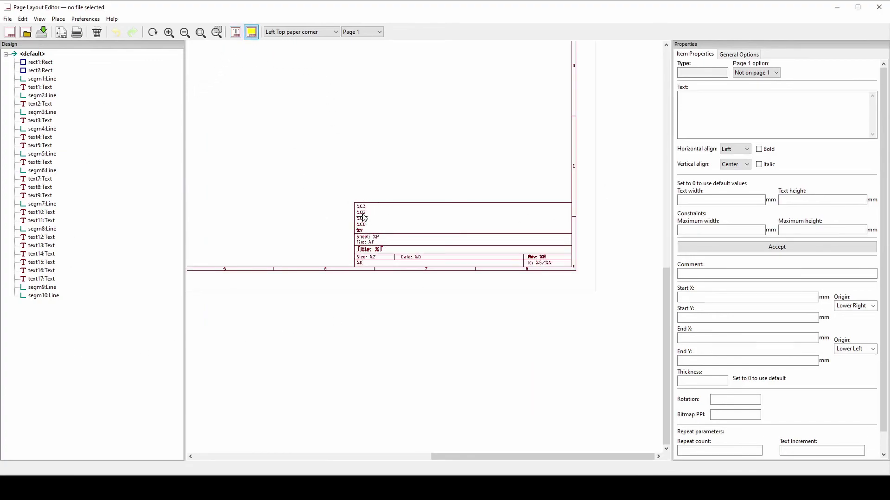
{"action": "scroll", "coordinate": [432, 242], "scroll_direction": "up", "scroll_amount": 2}
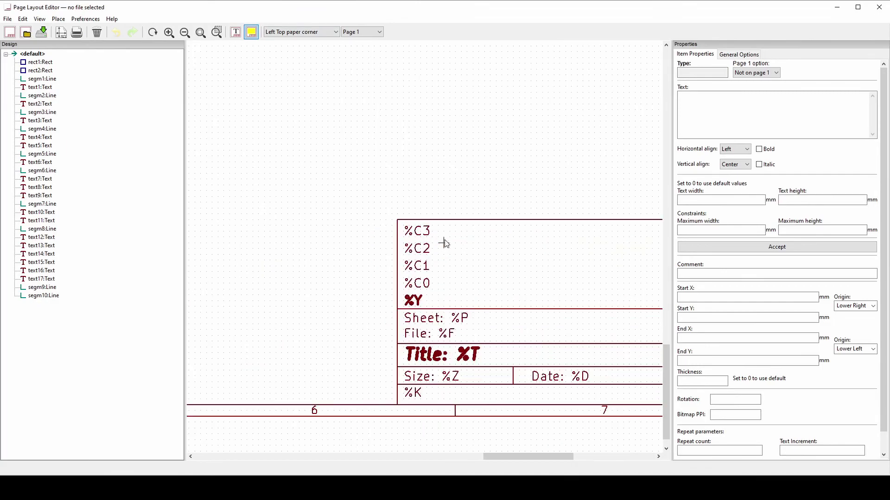
Step: Switch back to the schematic in Eeschema and set the Revision to 2 in its page settings
{"action": "left_click", "coordinate": [619, 487]}
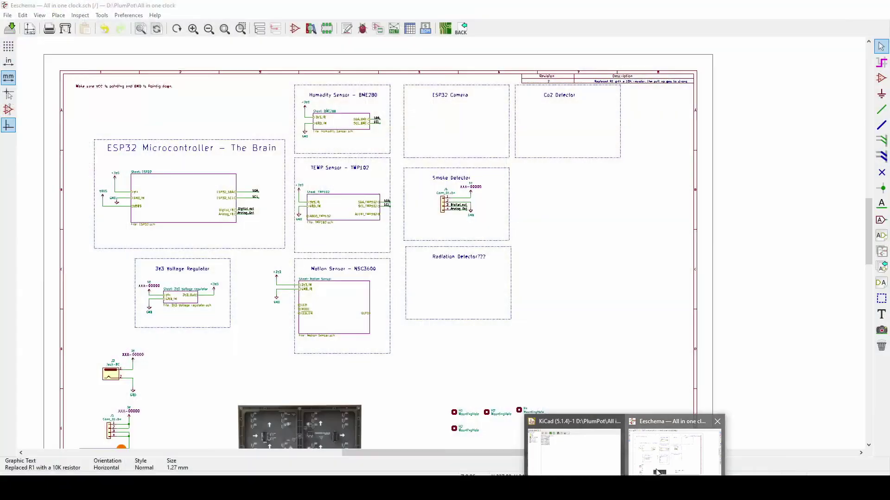
{"action": "left_click", "coordinate": [611, 463]}
{"action": "left_click", "coordinate": [7, 15]}
{"action": "left_click", "coordinate": [7, 15]}
{"action": "left_click", "coordinate": [7, 15]}
{"action": "left_click", "coordinate": [45, 142]}
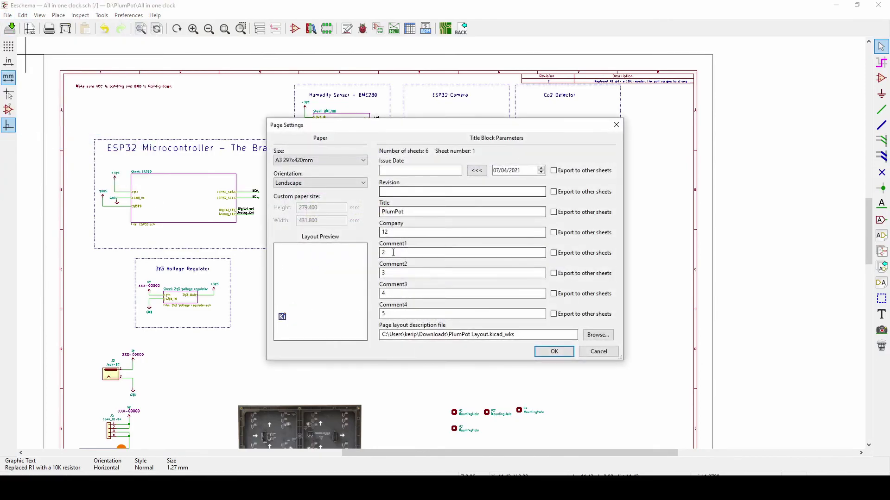
{"action": "left_click", "coordinate": [393, 193]}
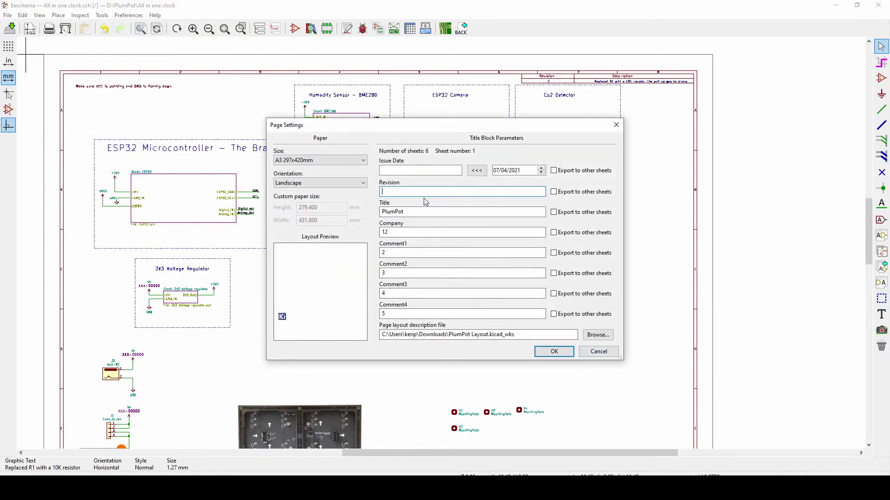
{"action": "left_click", "coordinate": [554, 352]}
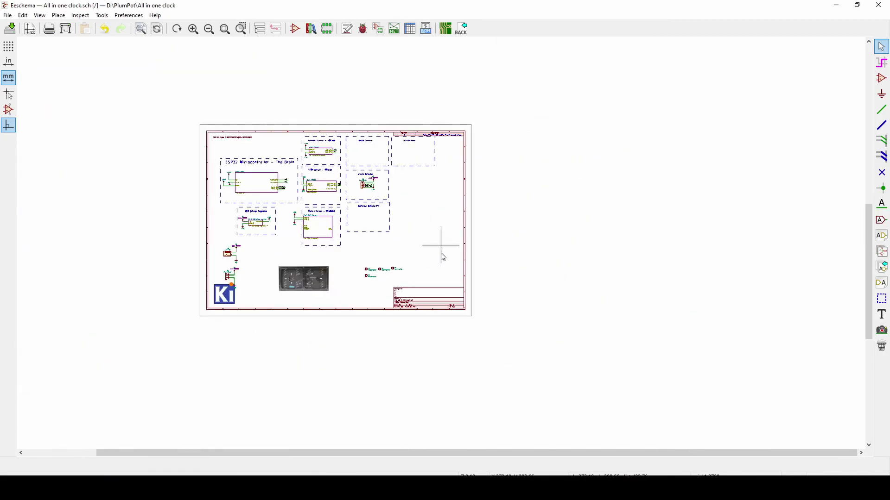
Step: Examine the revision entry in the title block, the revision table and the VCC note on the sheet
{"action": "scroll", "coordinate": [479, 182], "scroll_direction": "up", "scroll_amount": 5}
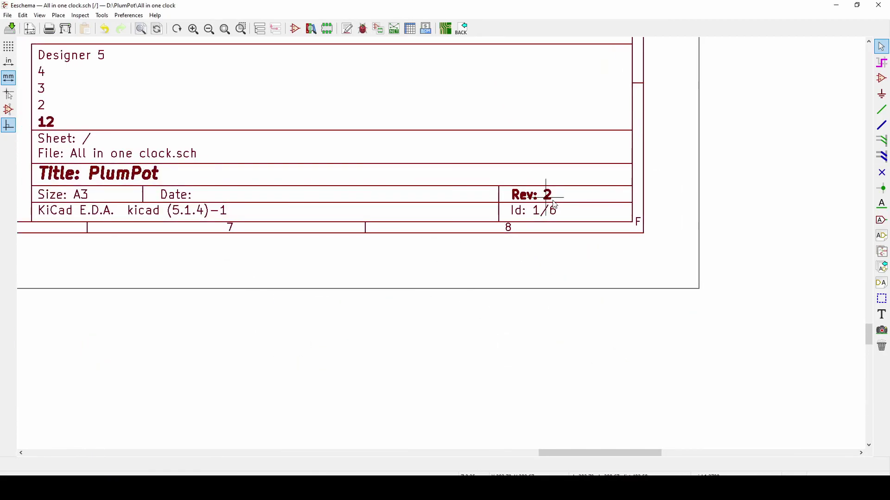
{"action": "scroll", "coordinate": [443, 248], "scroll_direction": "down", "scroll_amount": 5}
{"action": "scroll", "coordinate": [435, 250], "scroll_direction": "up", "scroll_amount": 4}
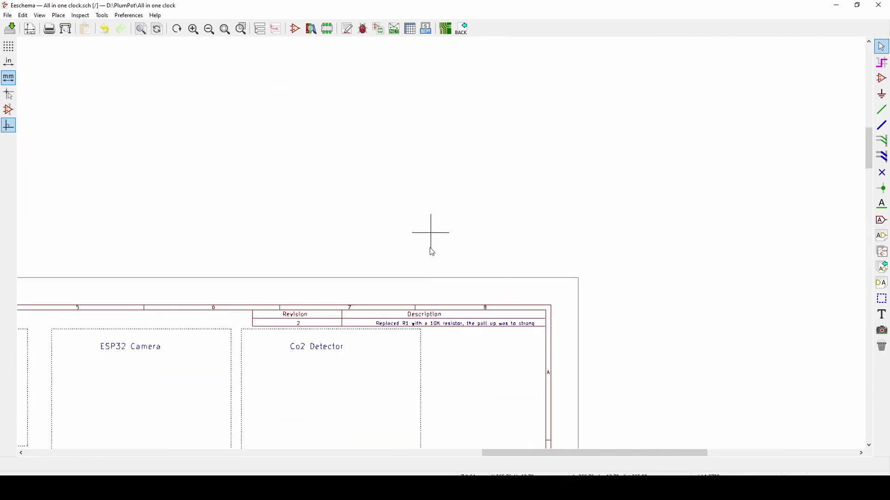
{"action": "scroll", "coordinate": [316, 329], "scroll_direction": "up", "scroll_amount": 2}
{"action": "scroll", "coordinate": [521, 252], "scroll_direction": "up", "scroll_amount": 3}
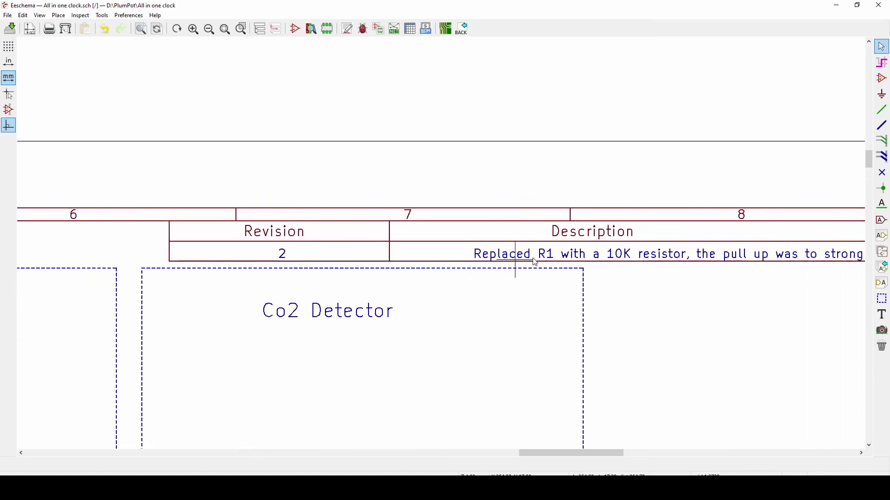
{"action": "scroll", "coordinate": [578, 260], "scroll_direction": "down", "scroll_amount": 5}
{"action": "scroll", "coordinate": [443, 234], "scroll_direction": "left", "scroll_amount": 5}
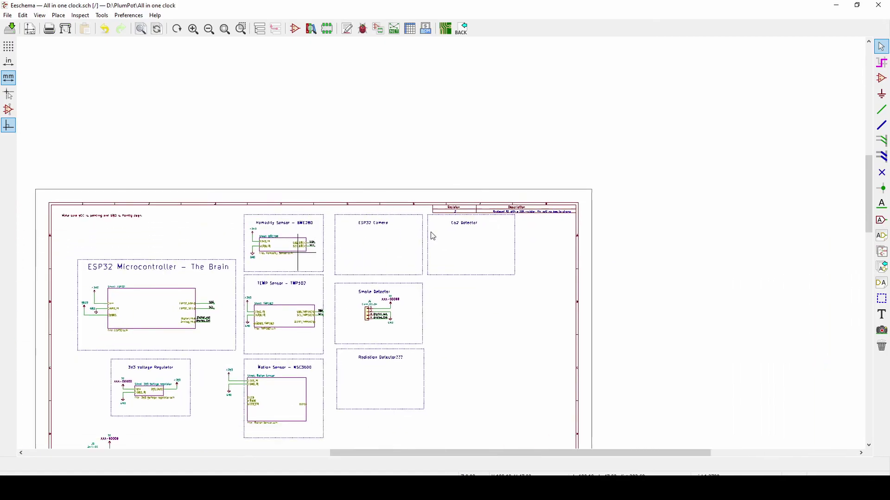
{"action": "scroll", "coordinate": [523, 278], "scroll_direction": "up", "scroll_amount": 4}
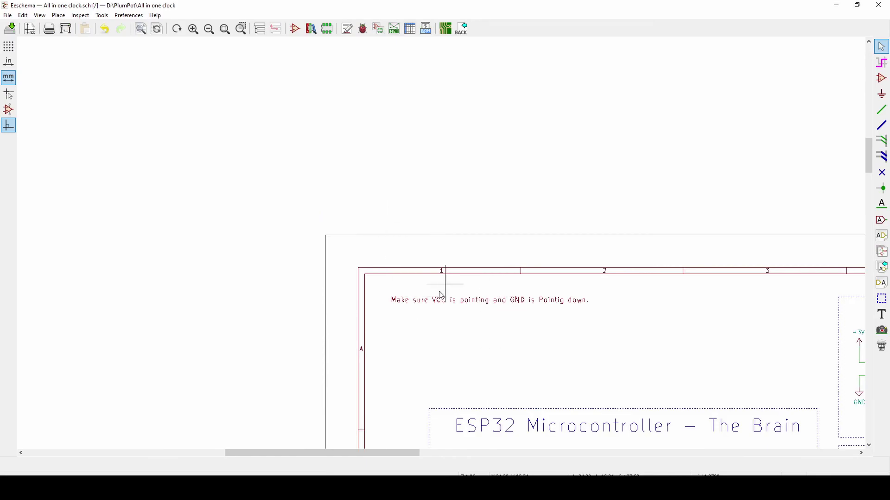
Step: Examine the VCC and GND orientation note up close and the circuit blocks around it on the schematic sheet
{"action": "scroll", "coordinate": [483, 331], "scroll_direction": "up", "scroll_amount": 1}
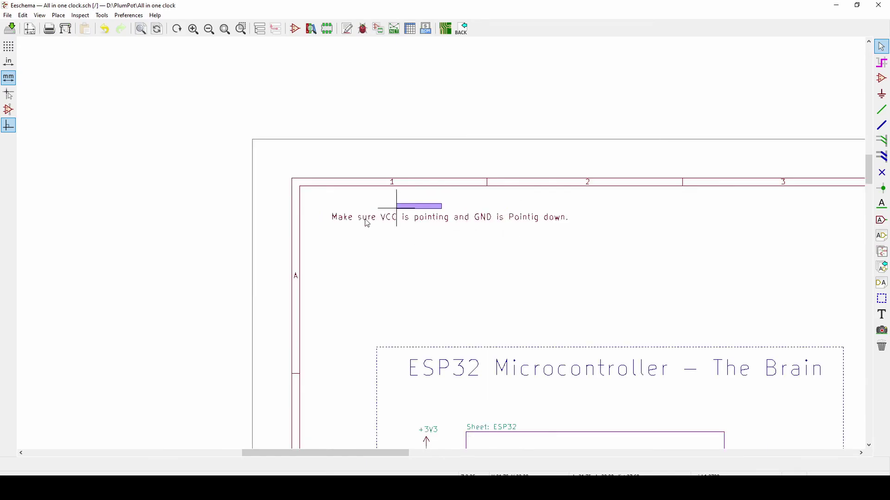
{"action": "scroll", "coordinate": [463, 244], "scroll_direction": "down", "scroll_amount": 3}
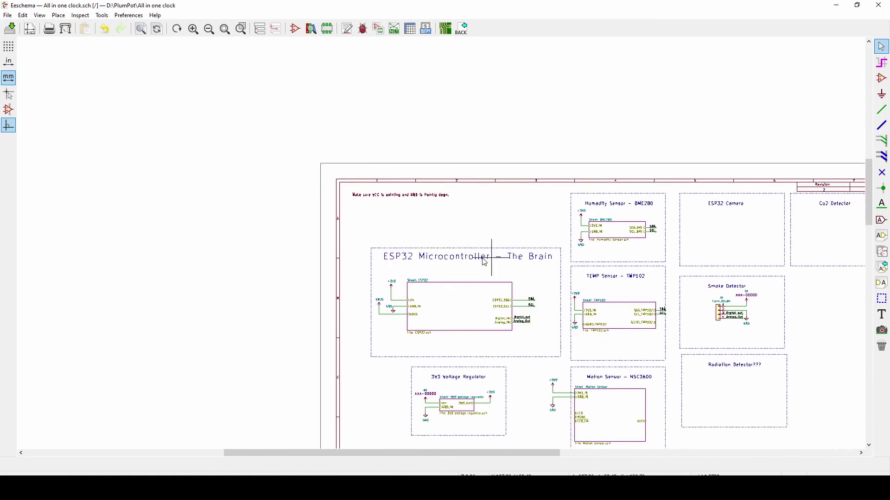
{"action": "middle_click_drag", "start_coordinate": [491, 258], "coordinate": [477, 262]}
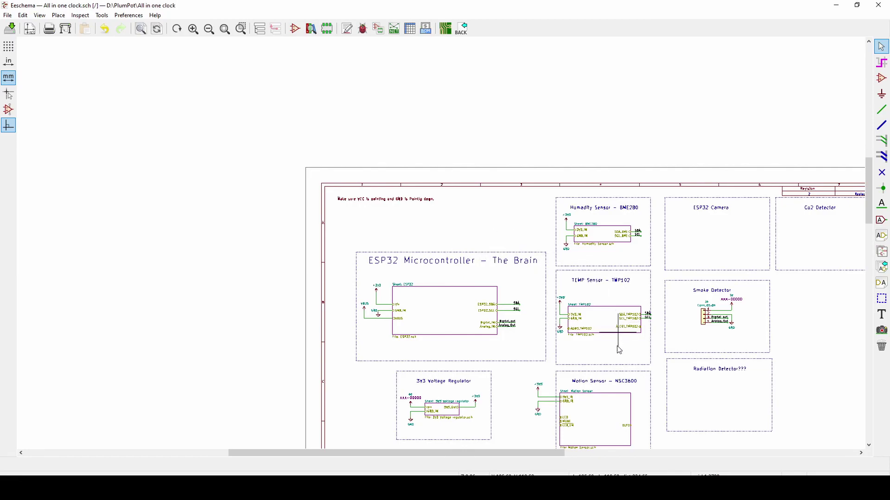
Step: Switch to the Page Layout Editor and view the whole default page layout with its border and title block
{"action": "left_click", "coordinate": [574, 488]}
{"action": "scroll", "coordinate": [583, 341], "scroll_direction": "down", "scroll_amount": 2}
{"action": "scroll", "coordinate": [377, 199], "scroll_direction": "down", "scroll_amount": 4}
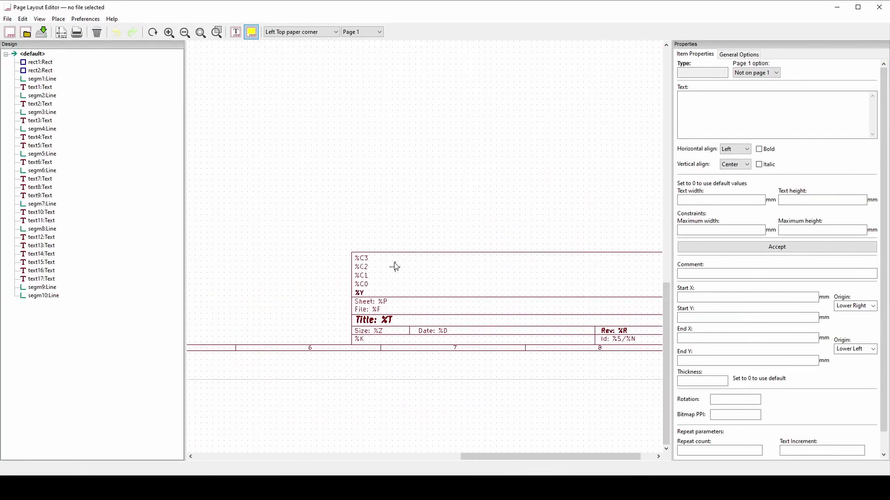
{"action": "scroll", "coordinate": [492, 334], "scroll_direction": "down", "scroll_amount": 2}
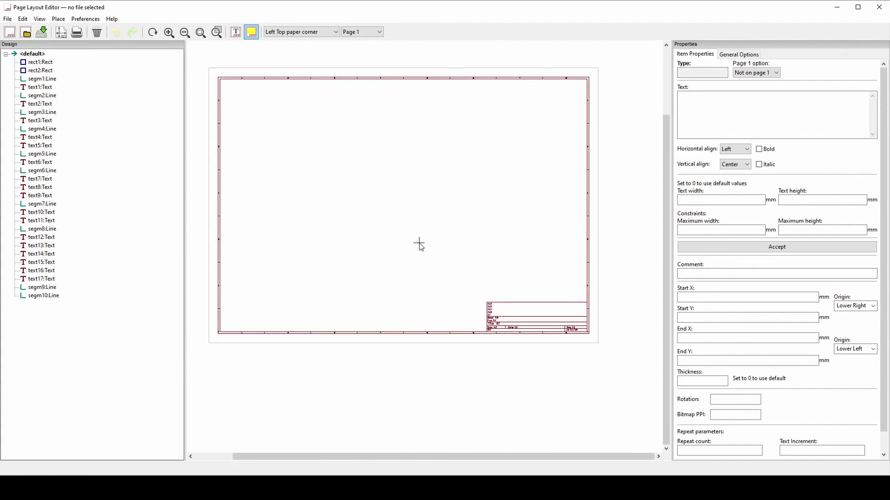
{"action": "scroll", "coordinate": [439, 286], "scroll_direction": "up", "scroll_amount": 1}
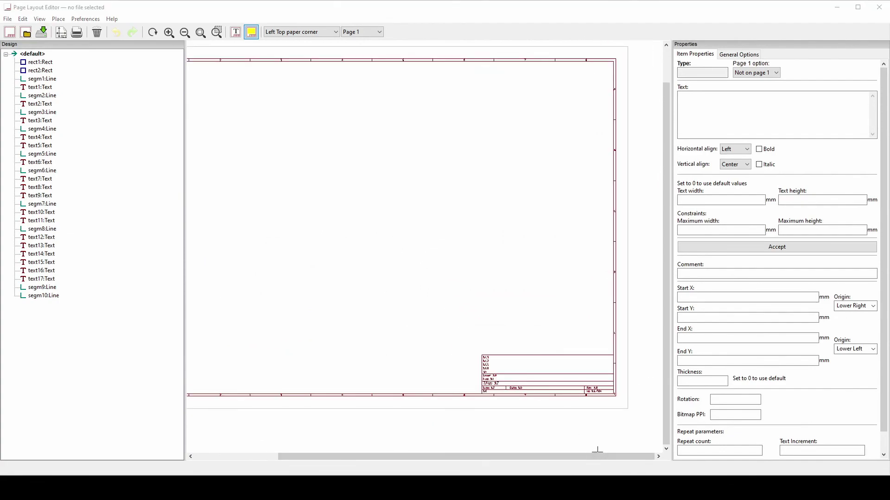
Step: Switch back to the schematic in Eeschema and review the full sheet with its note, revision table, logo and title block
{"action": "mouse_move", "coordinate": [621, 484]}
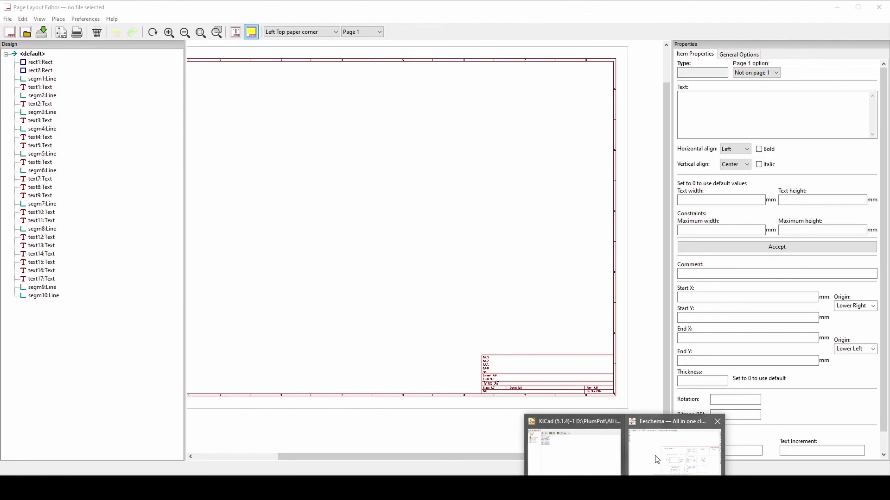
{"action": "left_click", "coordinate": [677, 445]}
{"action": "scroll", "coordinate": [527, 284], "scroll_direction": "up", "scroll_amount": 1}
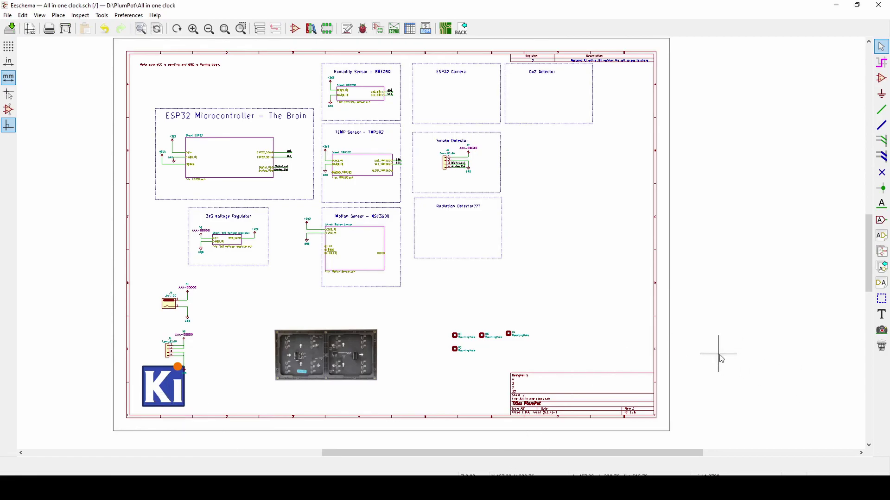
{"action": "middle_click_drag", "start_coordinate": [249, 122], "coordinate": [262, 168]}
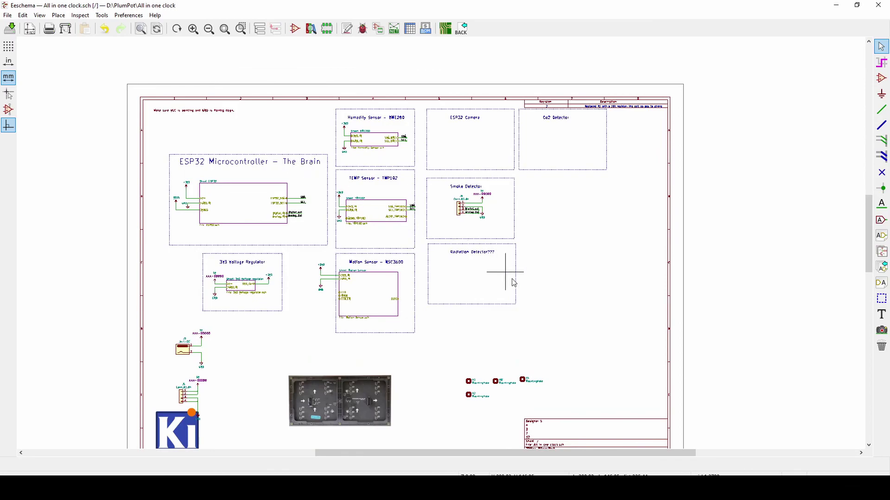